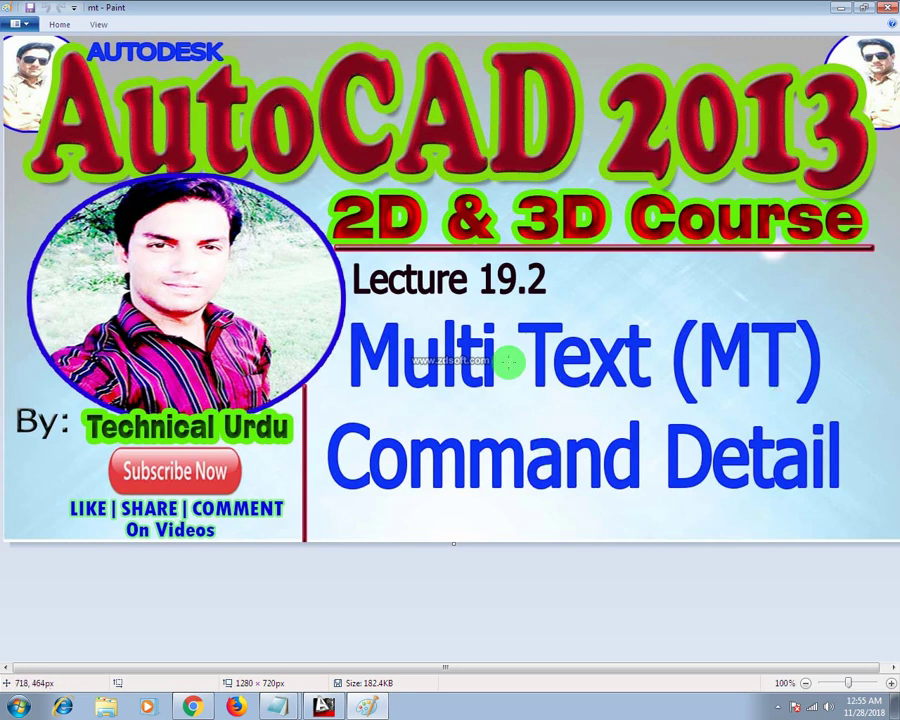
Show the desktop and refresh it.
{"action": "left_click", "coordinate": [370, 708]}
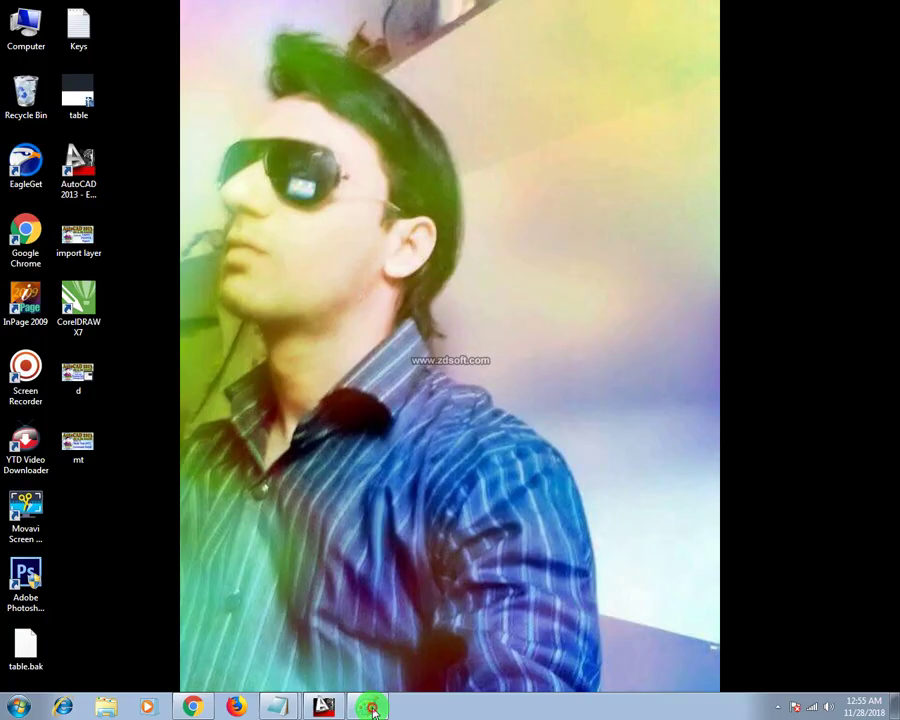
{"action": "right_click", "coordinate": [491, 381]}
{"action": "left_click", "coordinate": [520, 420]}
Restore AutoCAD with table.dwg and pan the room plan to the left of the view.
{"action": "left_click", "coordinate": [325, 706]}
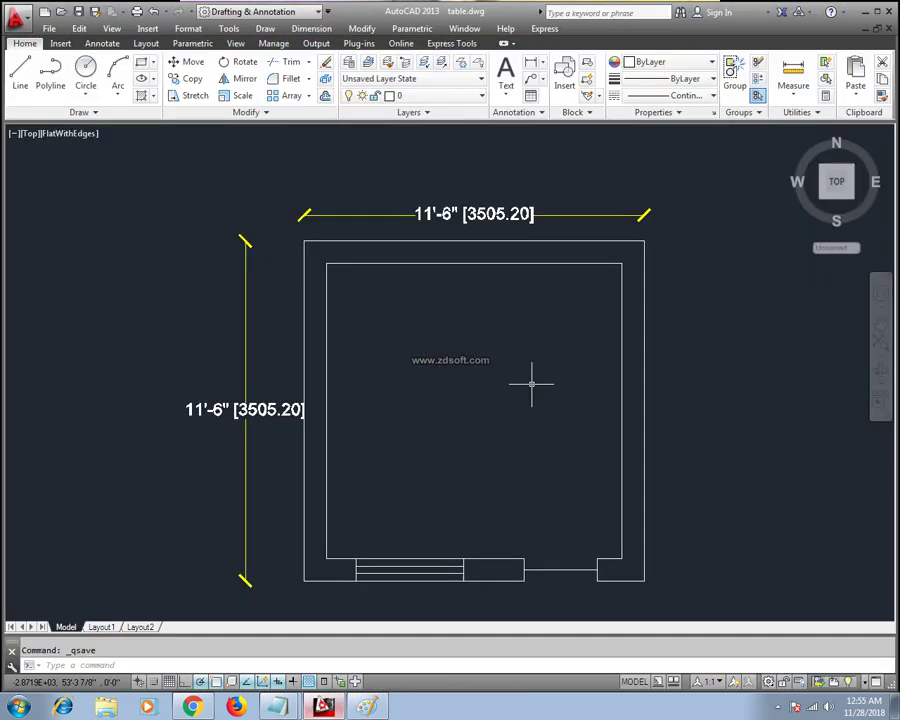
{"action": "scroll", "coordinate": [470, 337], "scroll_direction": "down", "scroll_amount": 2}
{"action": "middle_click_drag", "start_coordinate": [578, 337], "coordinate": [352, 345]}
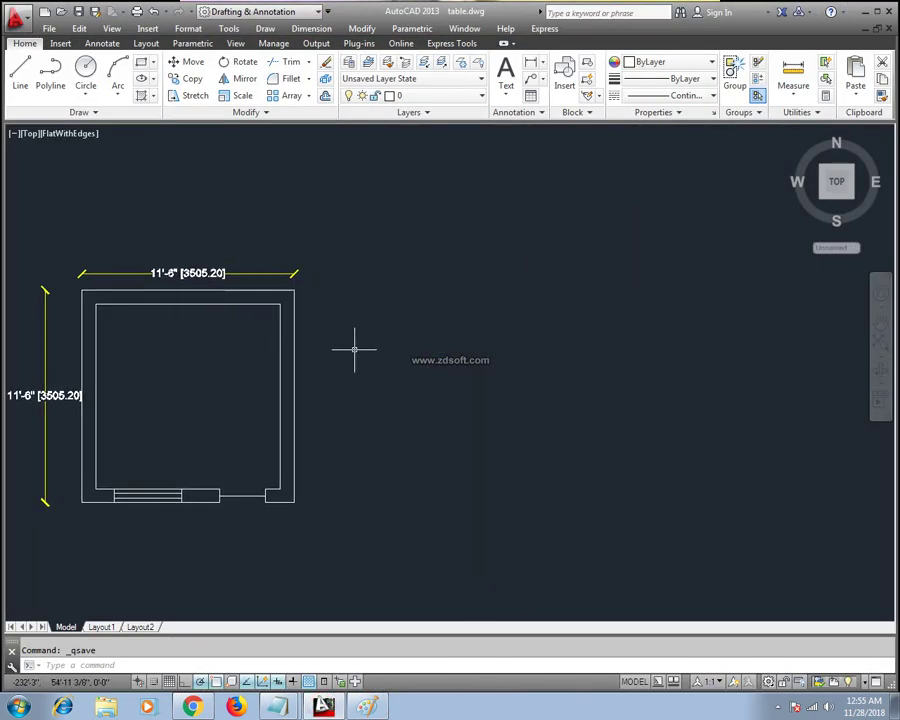
{"action": "left_click", "coordinate": [140, 662]}
{"action": "type", "text": "MT"}
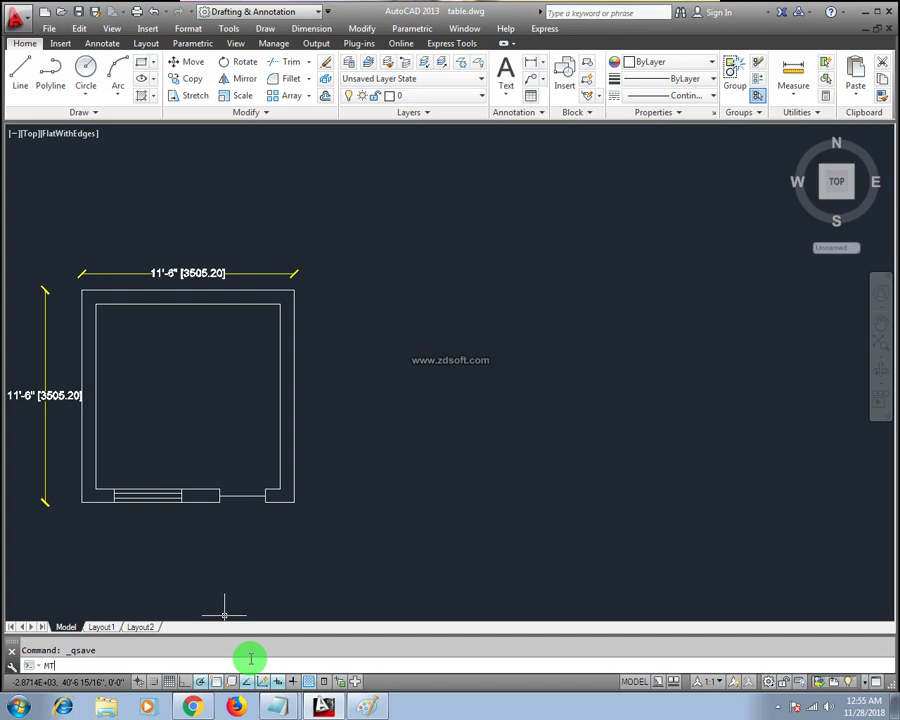
Start MTEXT and draw a text box across the upper interior of the 11'-6" room.
{"action": "key", "text": "Return"}
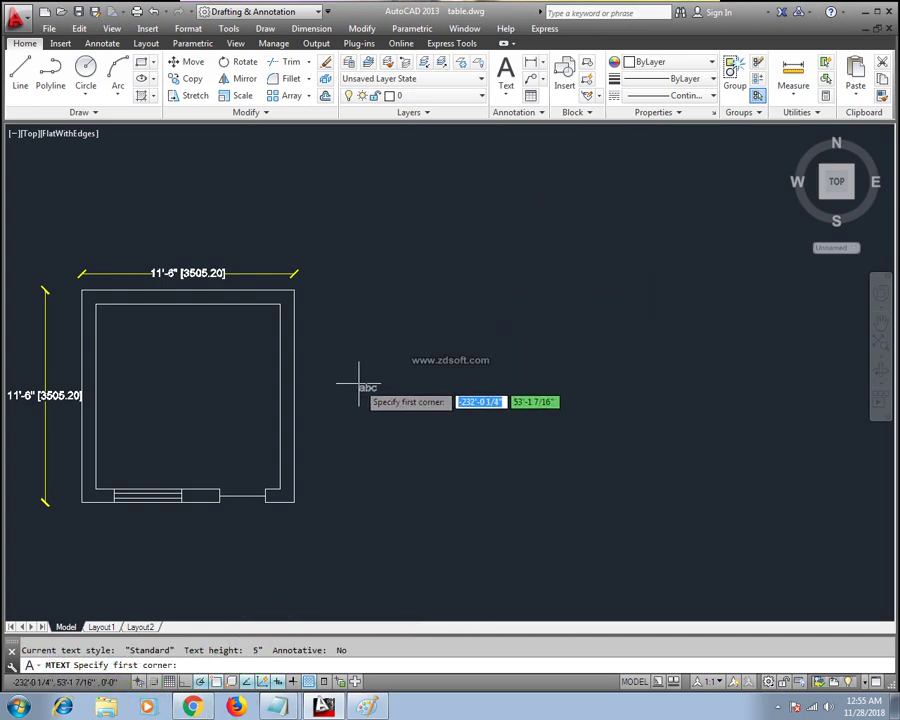
{"action": "middle_click_drag", "start_coordinate": [317, 382], "coordinate": [464, 374]}
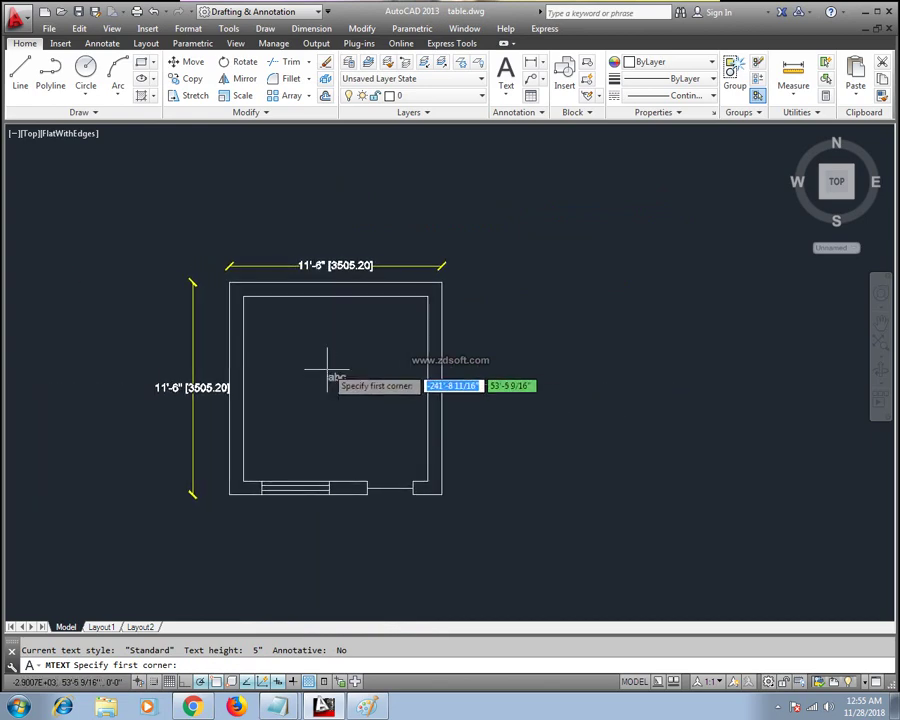
{"action": "scroll", "coordinate": [312, 345], "scroll_direction": "up", "scroll_amount": 1}
{"action": "scroll", "coordinate": [320, 344], "scroll_direction": "up", "scroll_amount": 1}
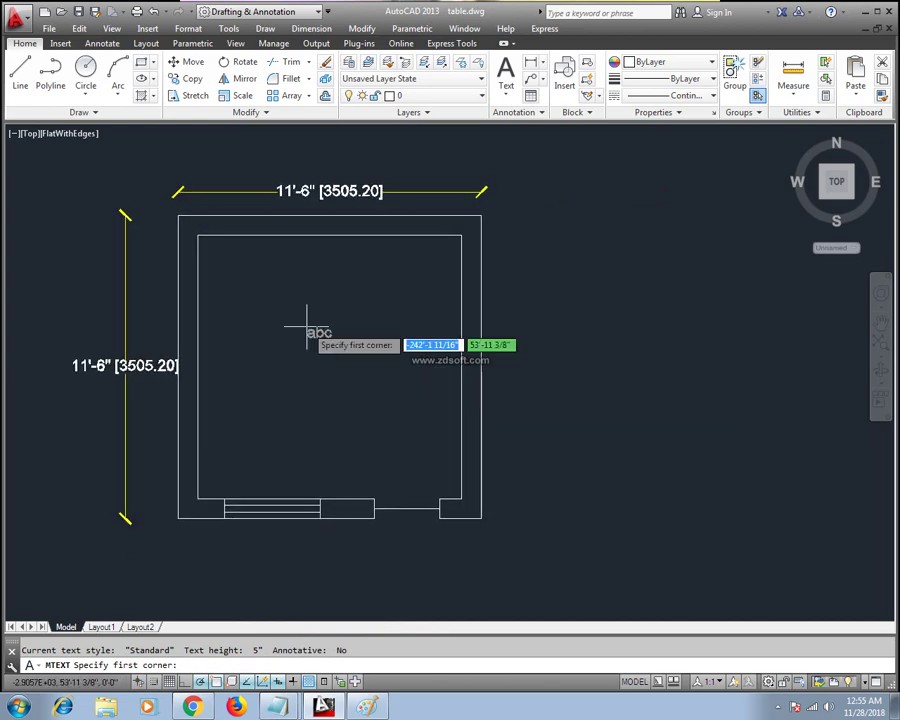
{"action": "left_click", "coordinate": [237, 267]}
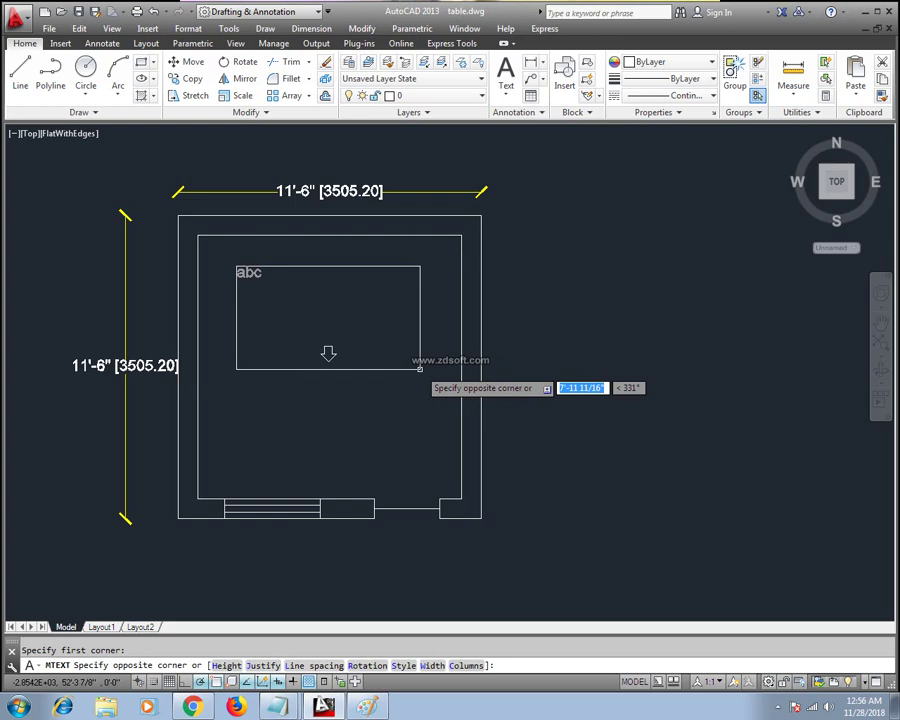
{"action": "left_click", "coordinate": [427, 353]}
{"action": "type", "text": "B"}
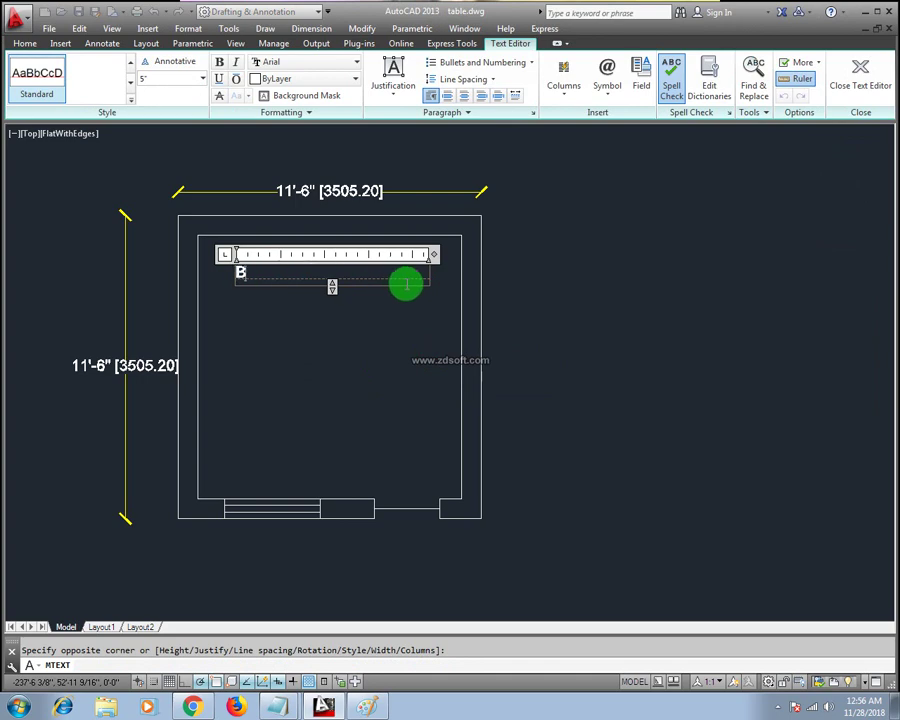
Enter the two-line label 'Bed Room' / '12'x12'' and commit it inside the room.
{"action": "type", "text": "ed Room"}
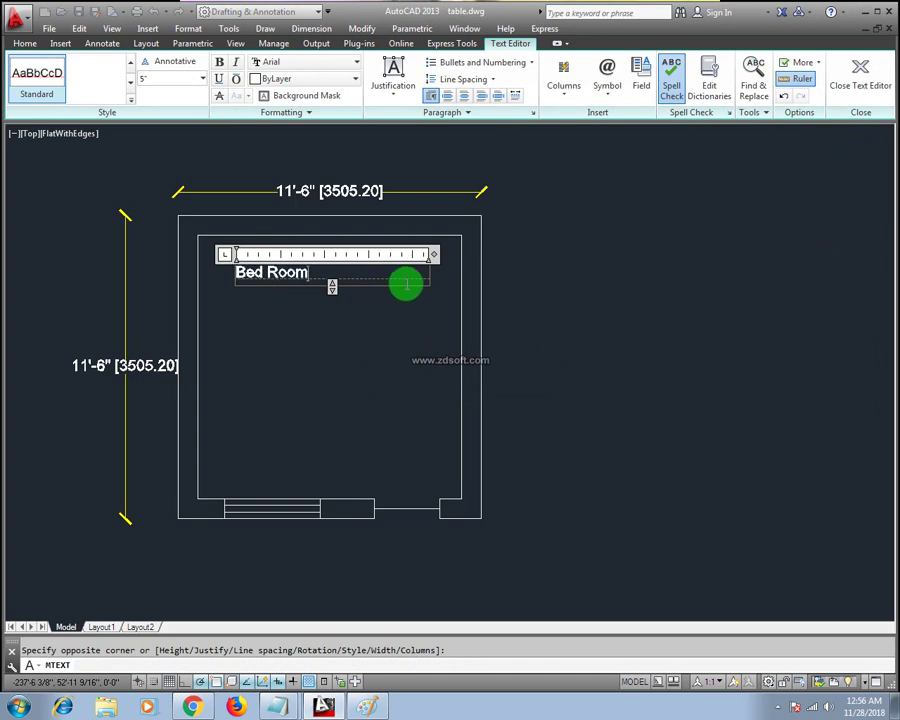
{"action": "key", "text": "Return"}
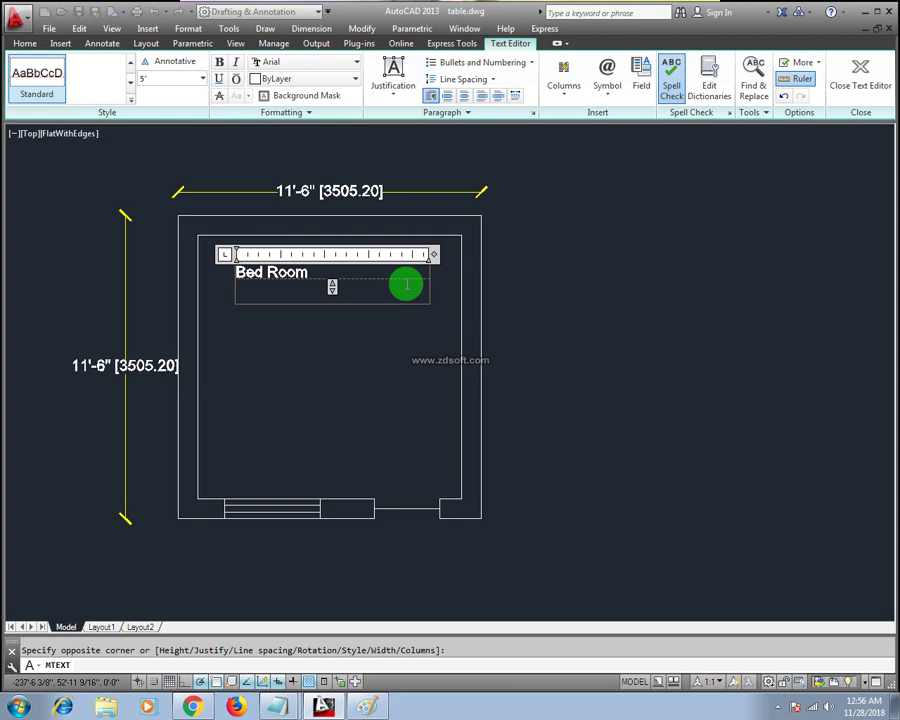
{"action": "type", "text": "12'x12"}
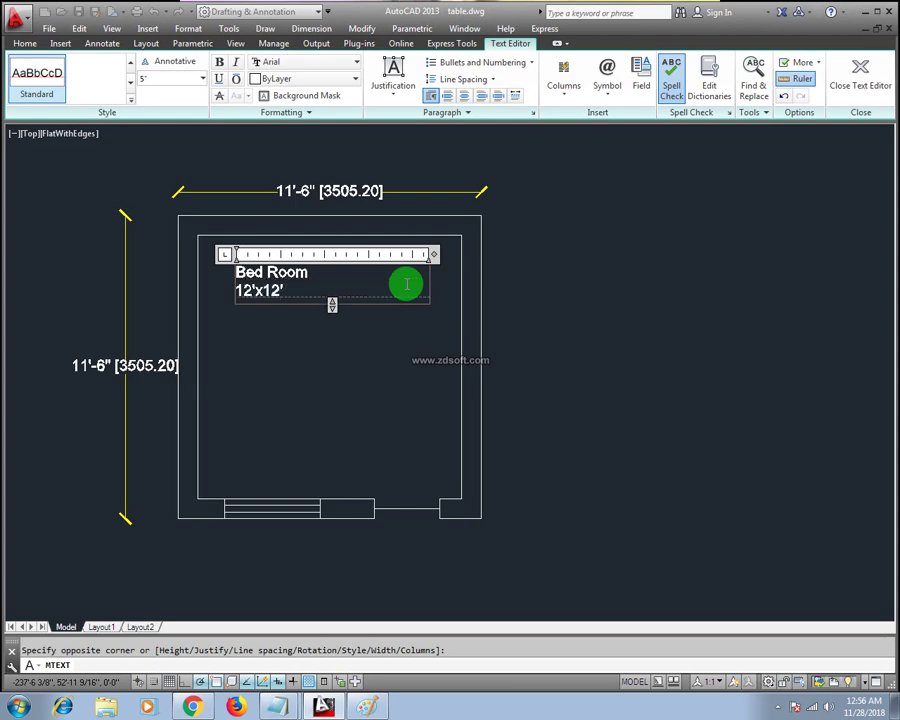
{"action": "left_click", "coordinate": [337, 313]}
{"action": "middle_click_drag", "start_coordinate": [296, 272], "coordinate": [307, 319]}
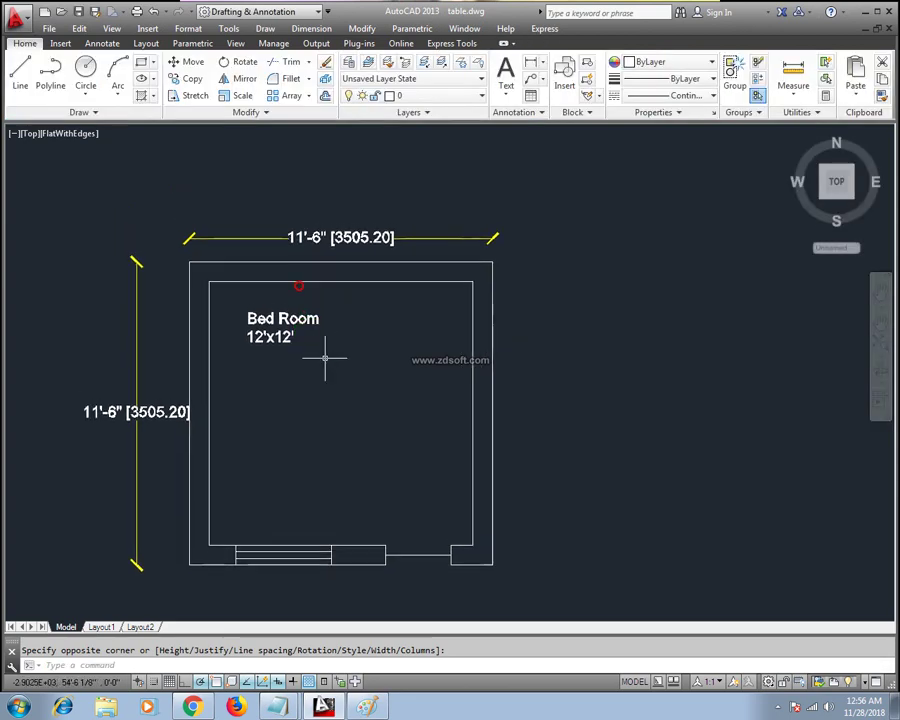
{"action": "left_click", "coordinate": [291, 320]}
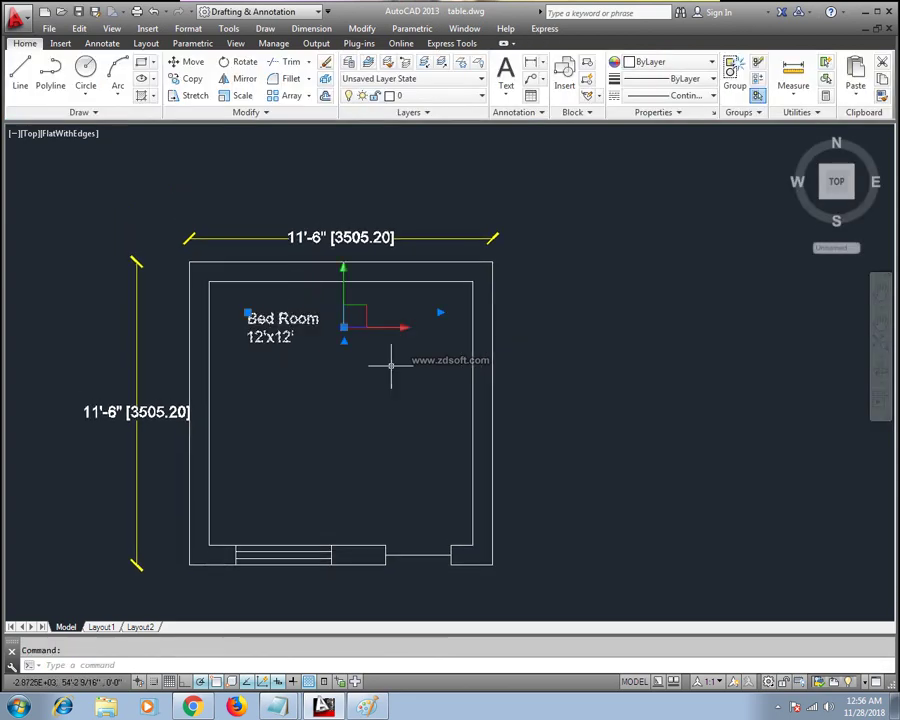
{"action": "key", "text": "Escape"}
{"action": "middle_click_drag", "start_coordinate": [355, 357], "coordinate": [292, 330]}
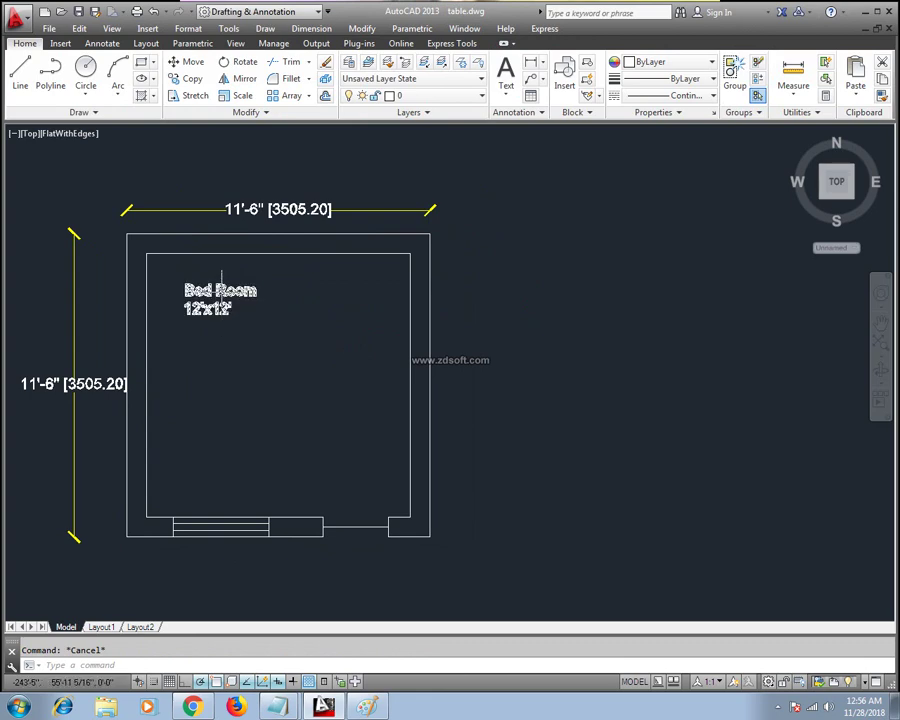
Reopen the Bed Room label and apply the bold SANSERIFB text style to both lines.
{"action": "double_click", "coordinate": [221, 288]}
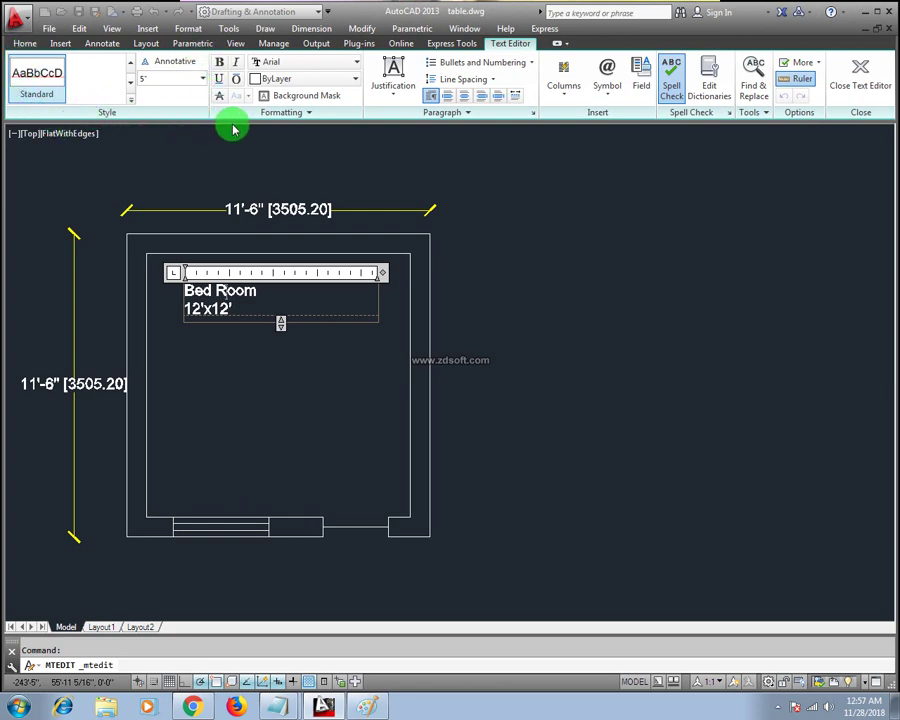
{"action": "left_click", "coordinate": [130, 100]}
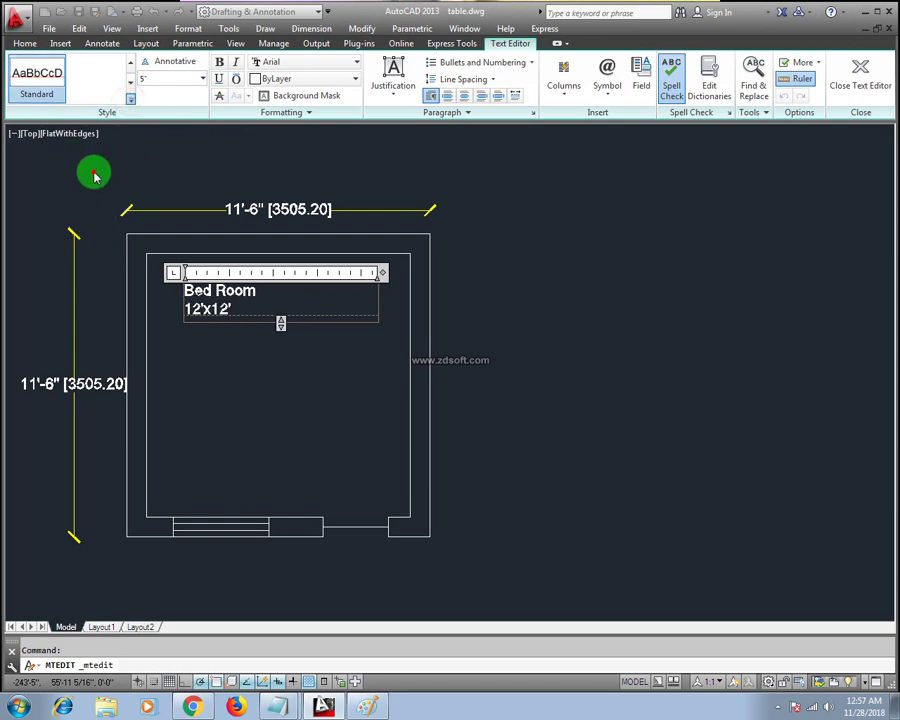
{"action": "left_click", "coordinate": [228, 310]}
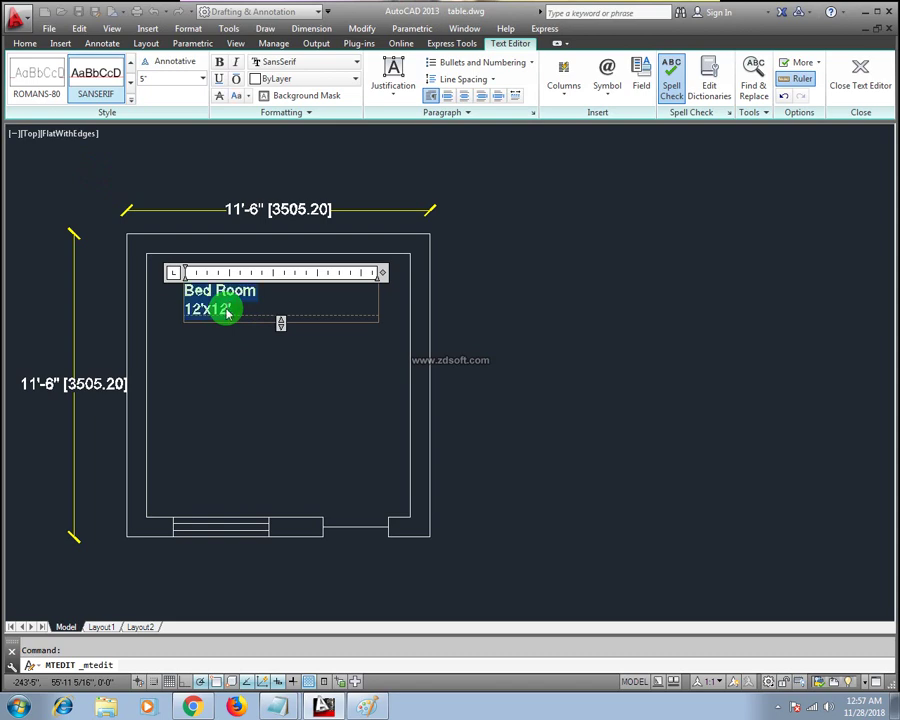
{"action": "left_click_drag", "start_coordinate": [222, 309], "coordinate": [188, 310]}
{"action": "left_click", "coordinate": [130, 102]}
{"action": "left_click", "coordinate": [161, 175]}
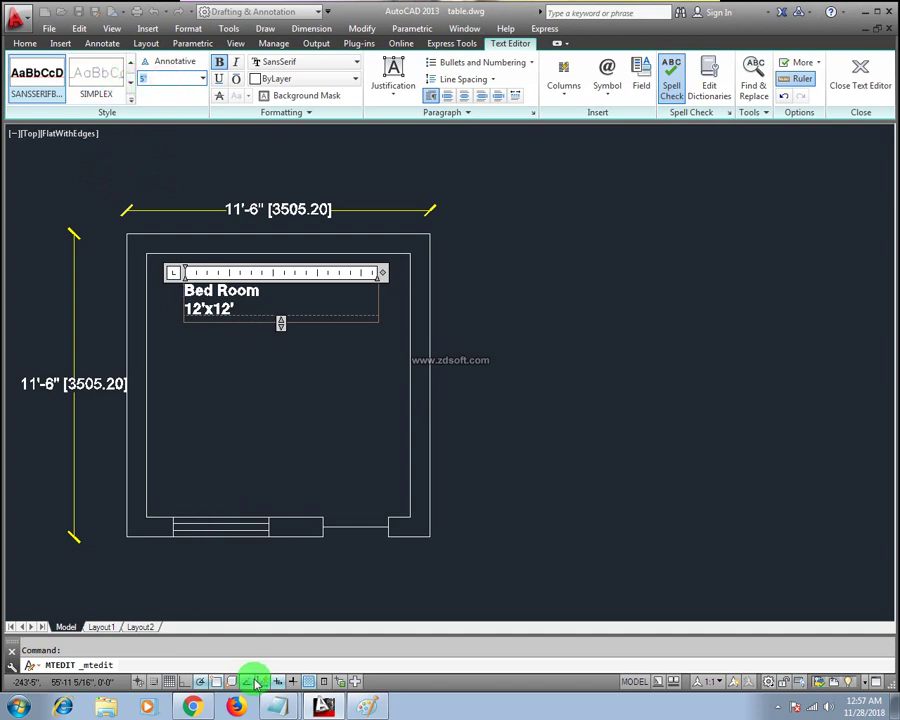
{"action": "double_click", "coordinate": [141, 80]}
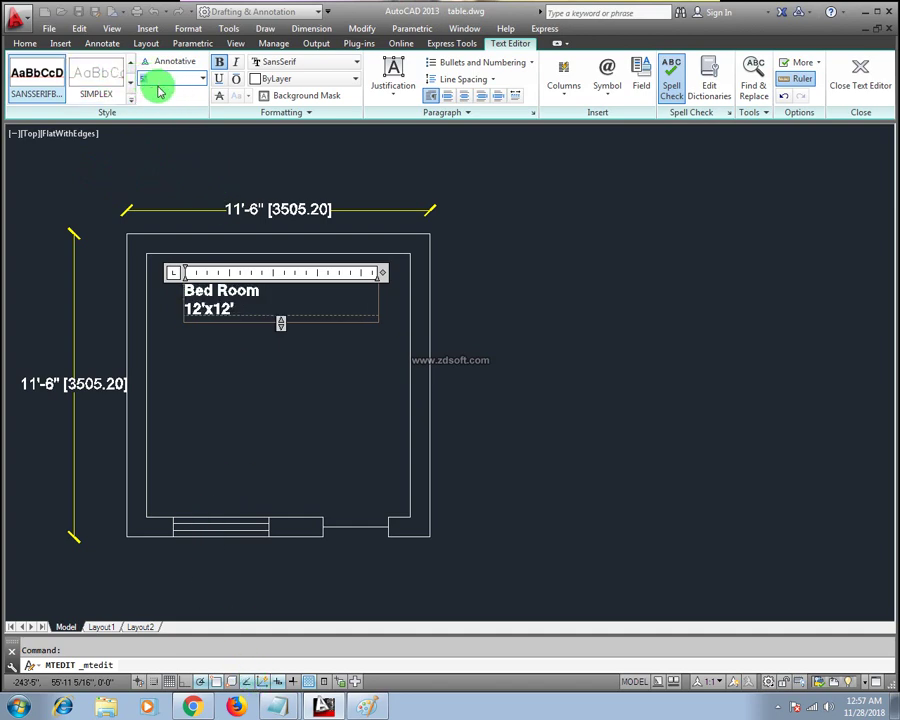
{"action": "type", "text": "10'"}
{"action": "left_click", "coordinate": [157, 87]}
{"action": "left_click", "coordinate": [237, 227]}
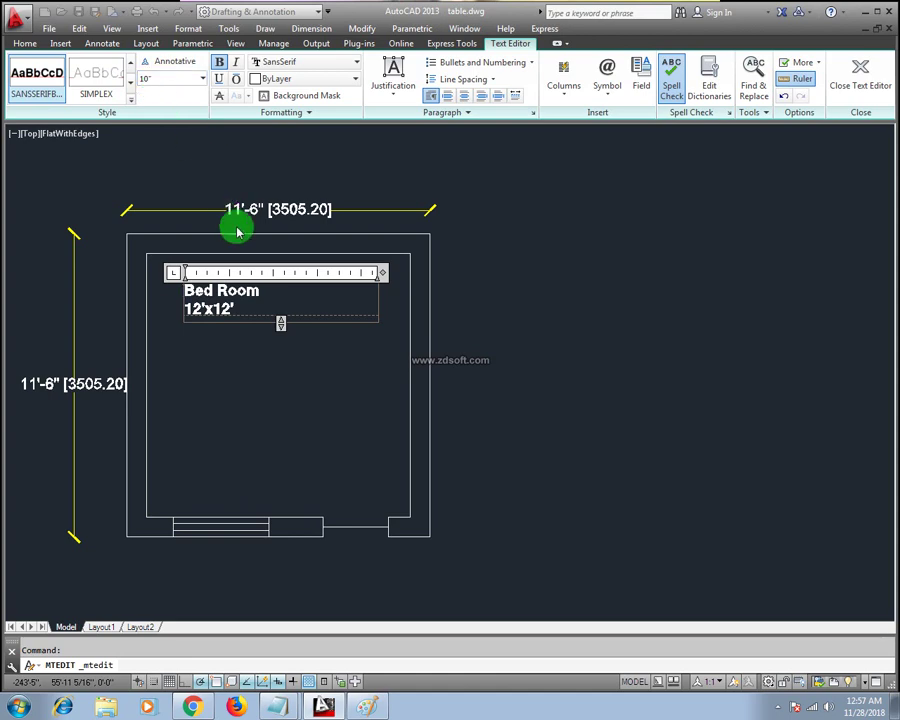
Select the Bed Room label, then clear the selection.
{"action": "scroll", "coordinate": [227, 311], "scroll_direction": "up", "scroll_amount": 2}
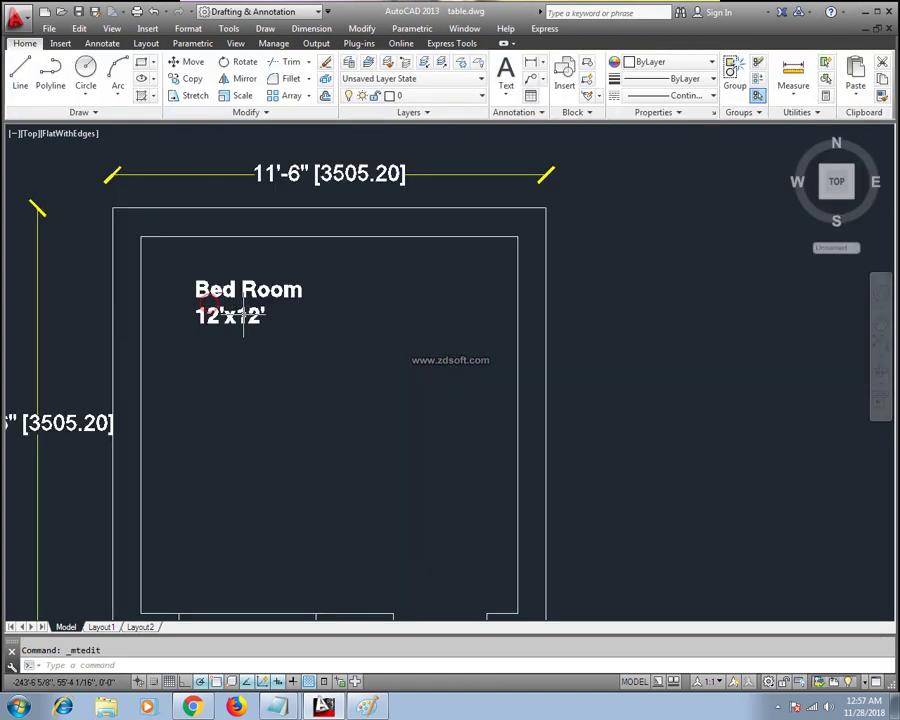
{"action": "scroll", "coordinate": [251, 290], "scroll_direction": "down", "scroll_amount": 2}
{"action": "left_click", "coordinate": [250, 298]}
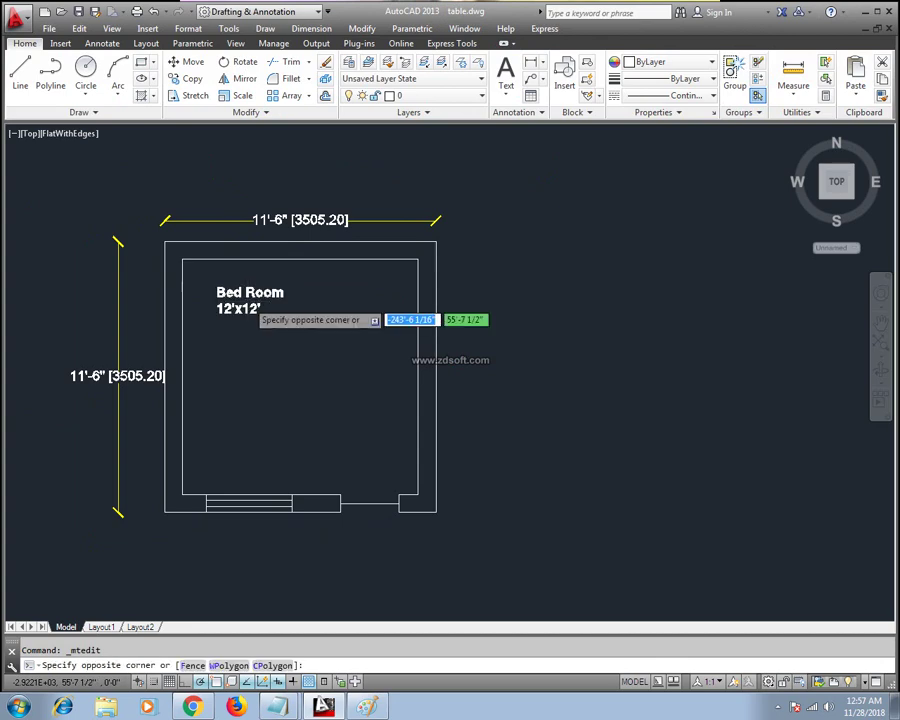
{"action": "left_click", "coordinate": [248, 300]}
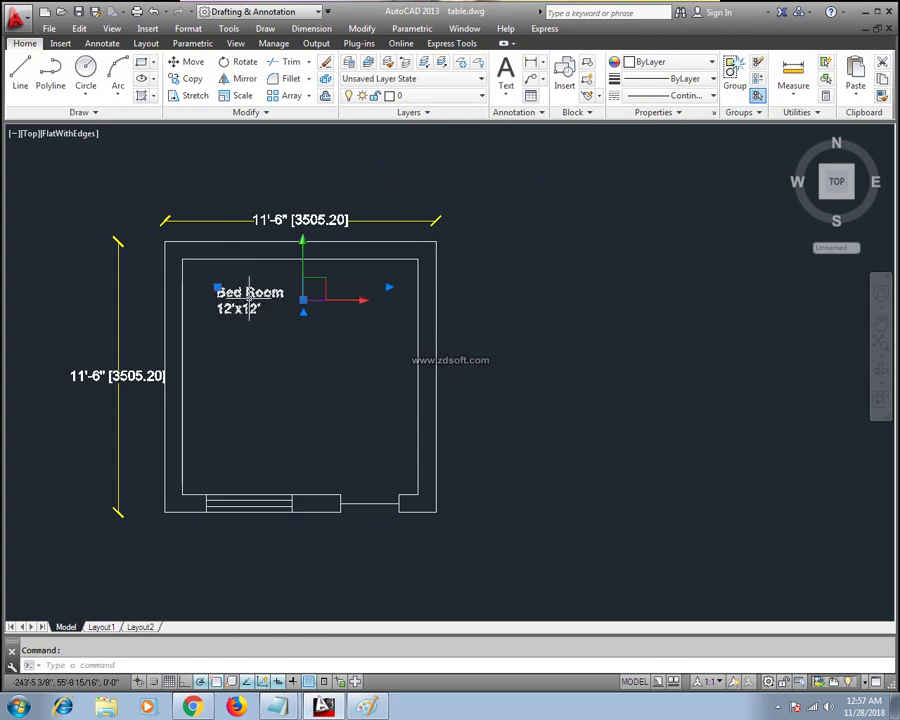
{"action": "left_click", "coordinate": [291, 305]}
{"action": "key", "text": "Escape"}
Reopen the label, change its text height, then commit it and close the editor.
{"action": "double_click", "coordinate": [257, 298]}
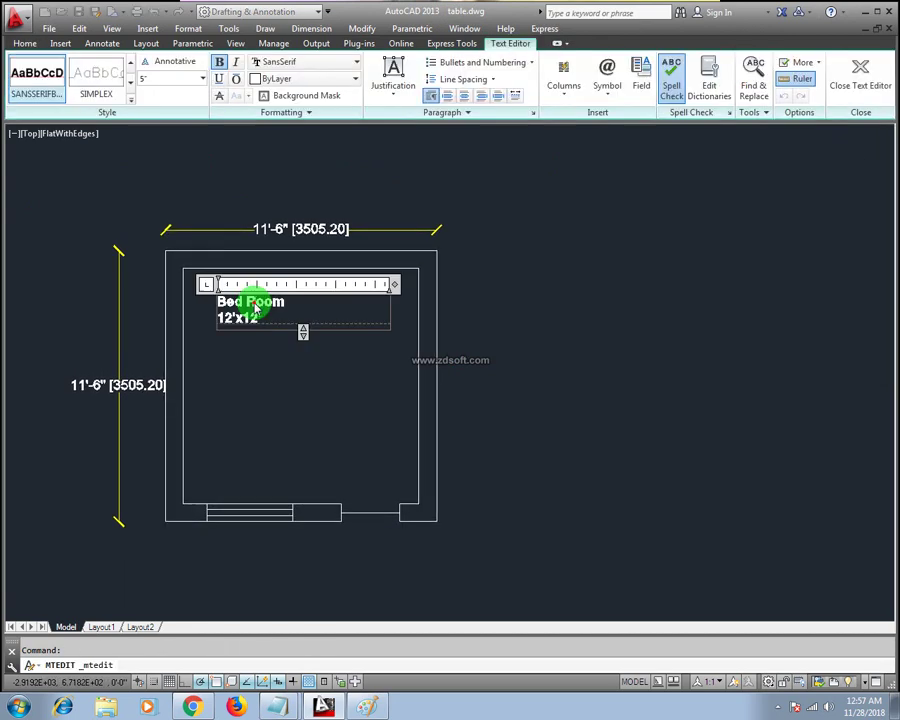
{"action": "left_click", "coordinate": [167, 79]}
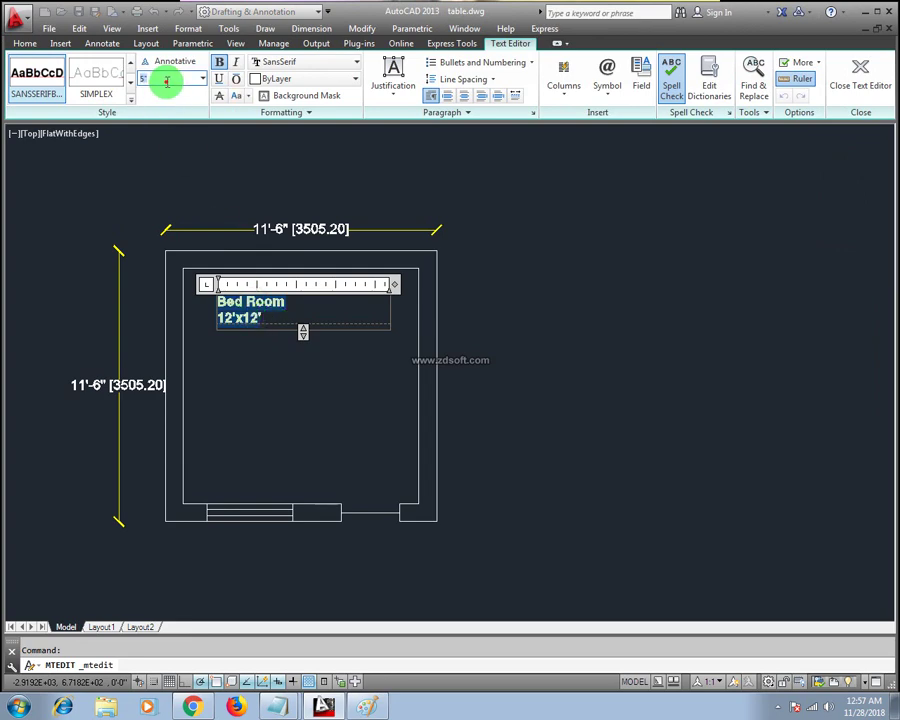
{"action": "type", "text": "10"}
{"action": "key", "text": "Return"}
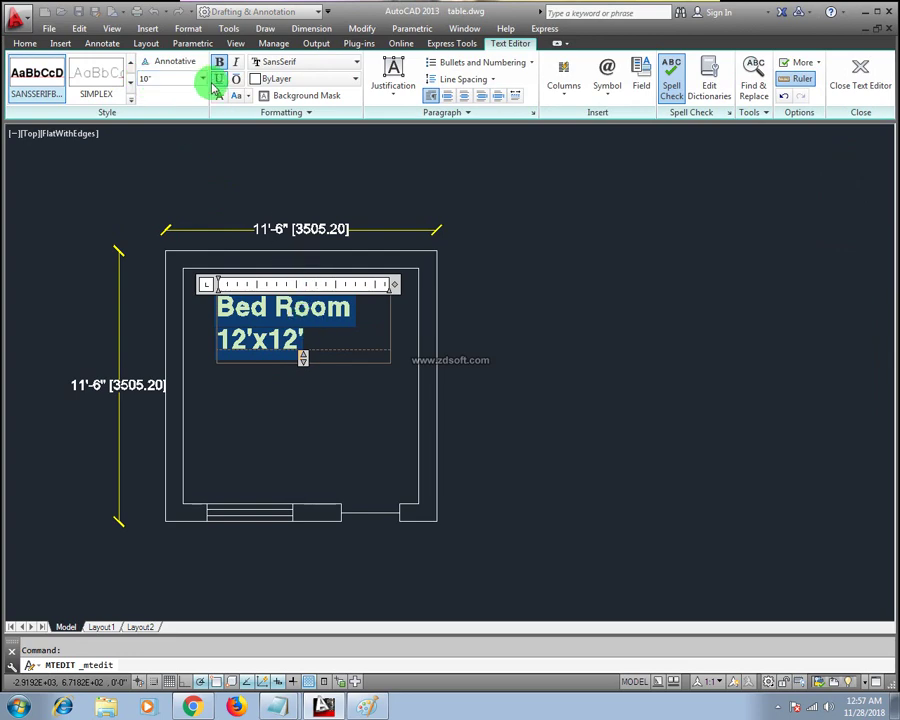
{"action": "left_click", "coordinate": [160, 79]}
{"action": "type", "text": "5"}
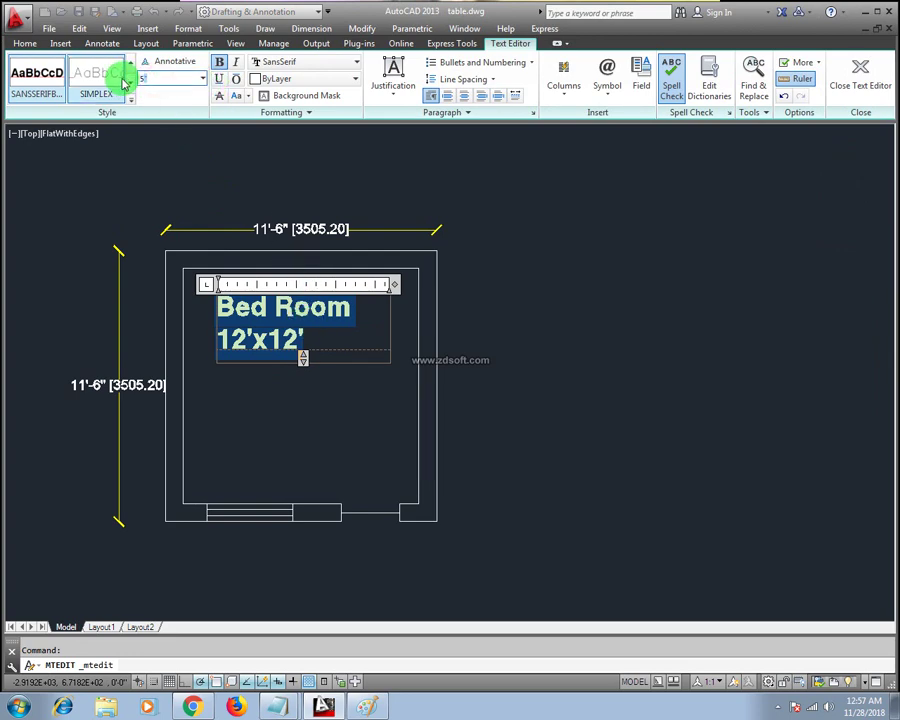
{"action": "key", "text": "Return"}
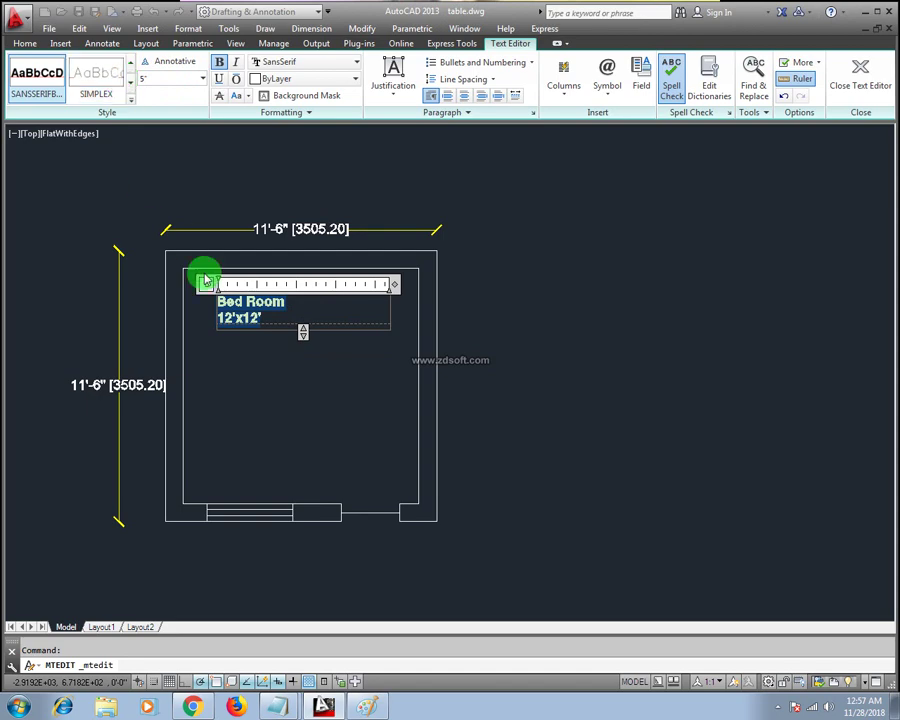
{"action": "left_click", "coordinate": [555, 340]}
{"action": "middle_click_drag", "start_coordinate": [252, 335], "coordinate": [301, 356]}
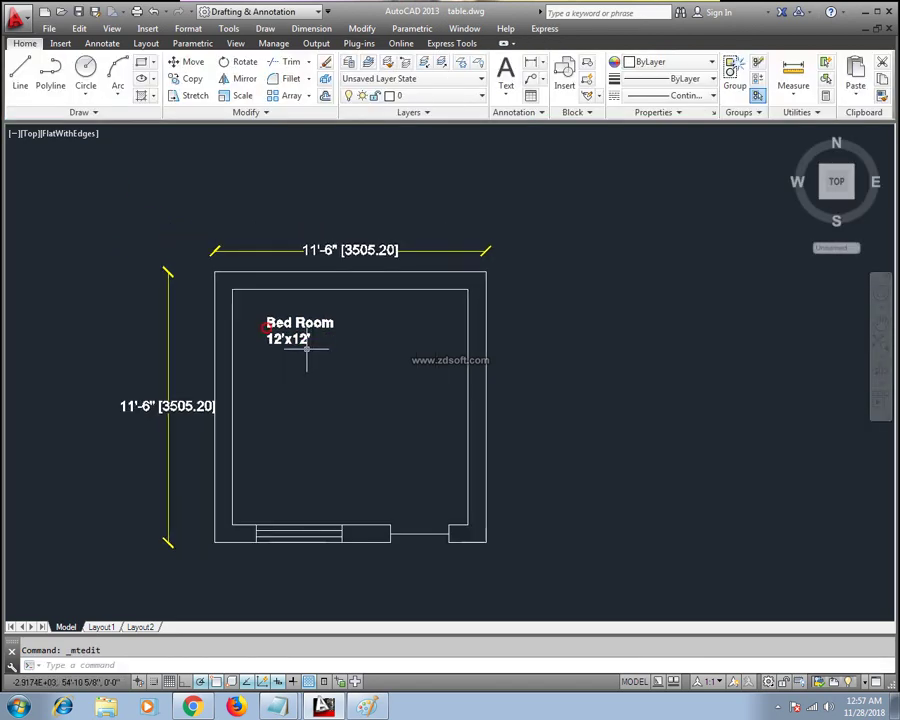
Open the Bed Room label with the ED command and select all its text.
{"action": "double_click", "coordinate": [323, 334]}
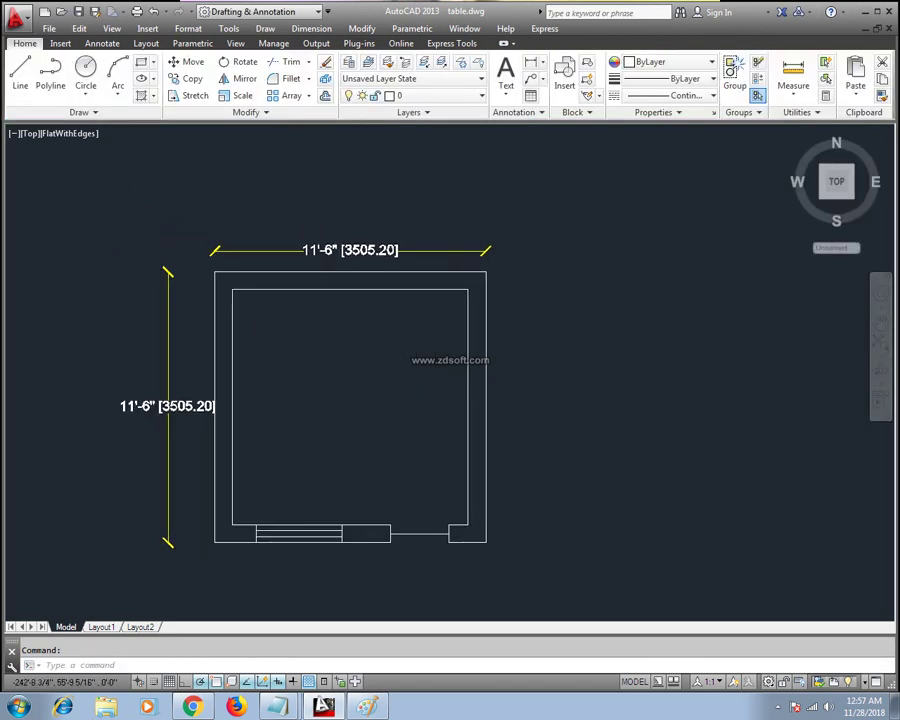
{"action": "key", "text": "Escape"}
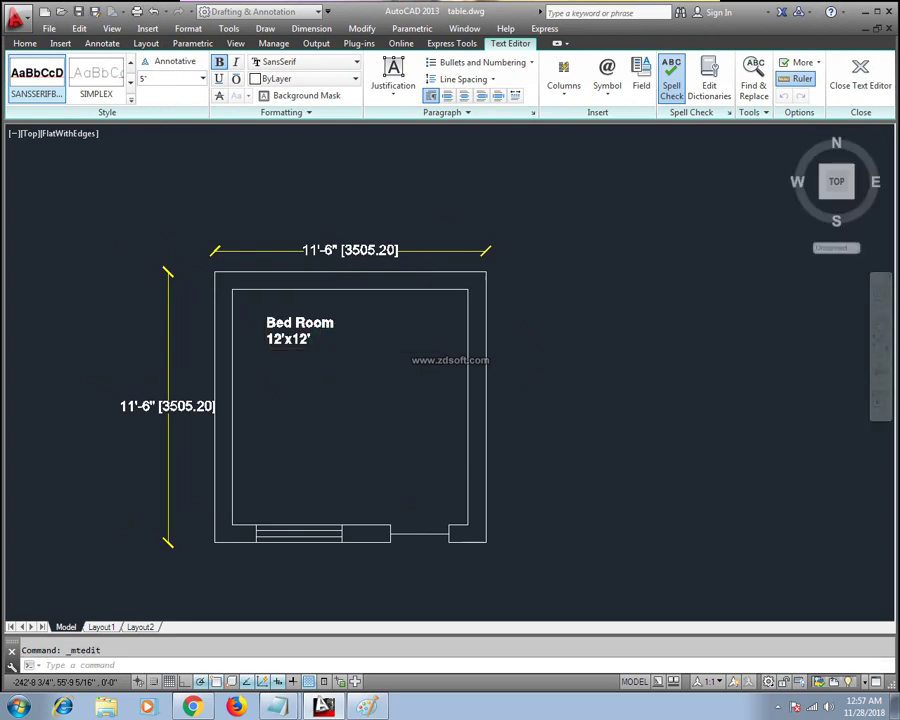
{"action": "left_click", "coordinate": [307, 325]}
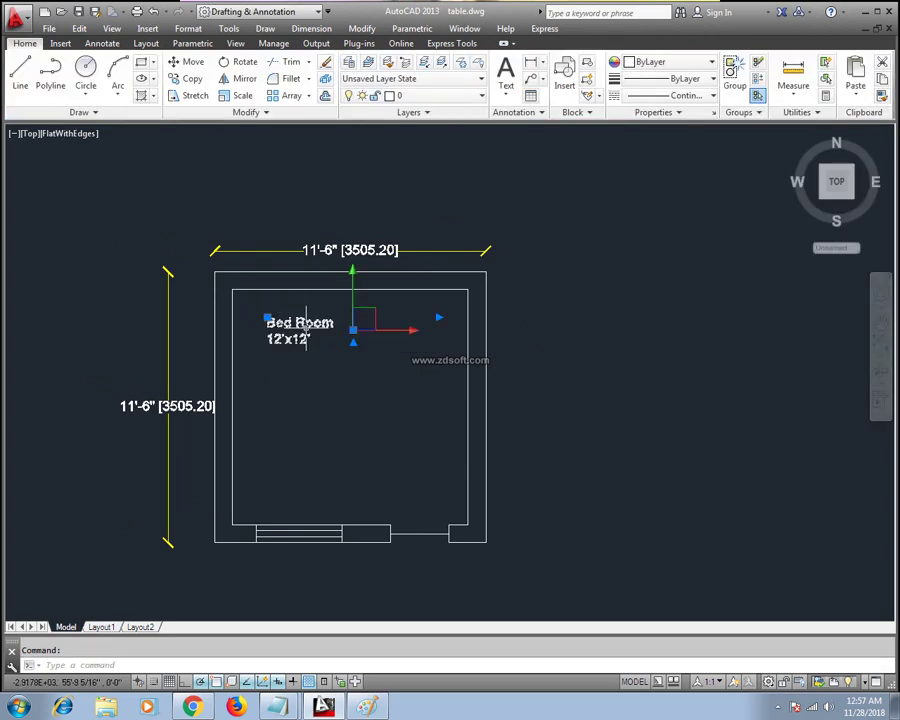
{"action": "type", "text": "ed"}
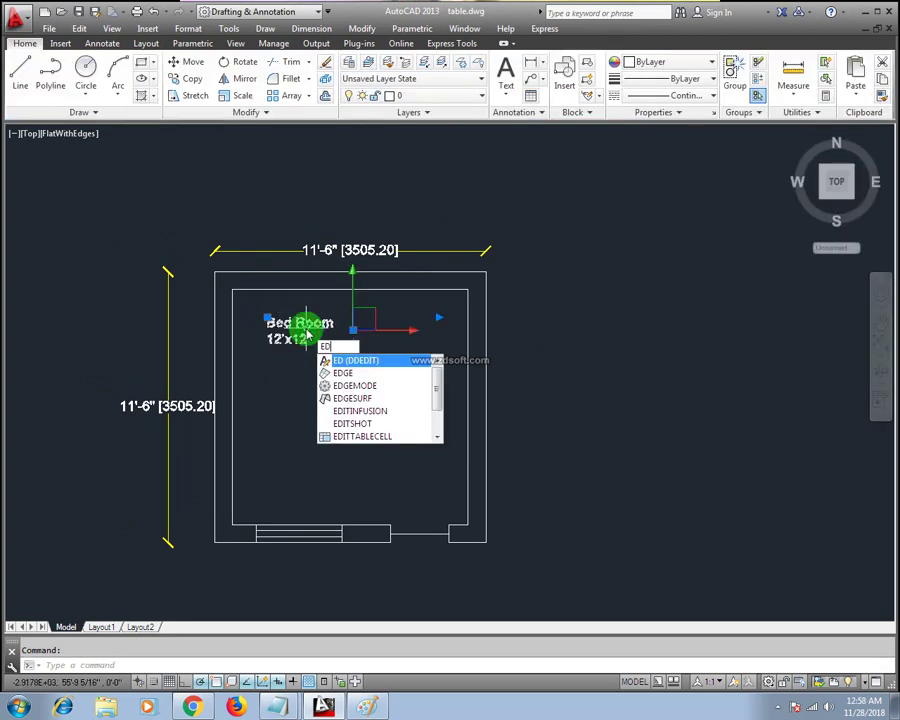
{"action": "key", "text": "Return"}
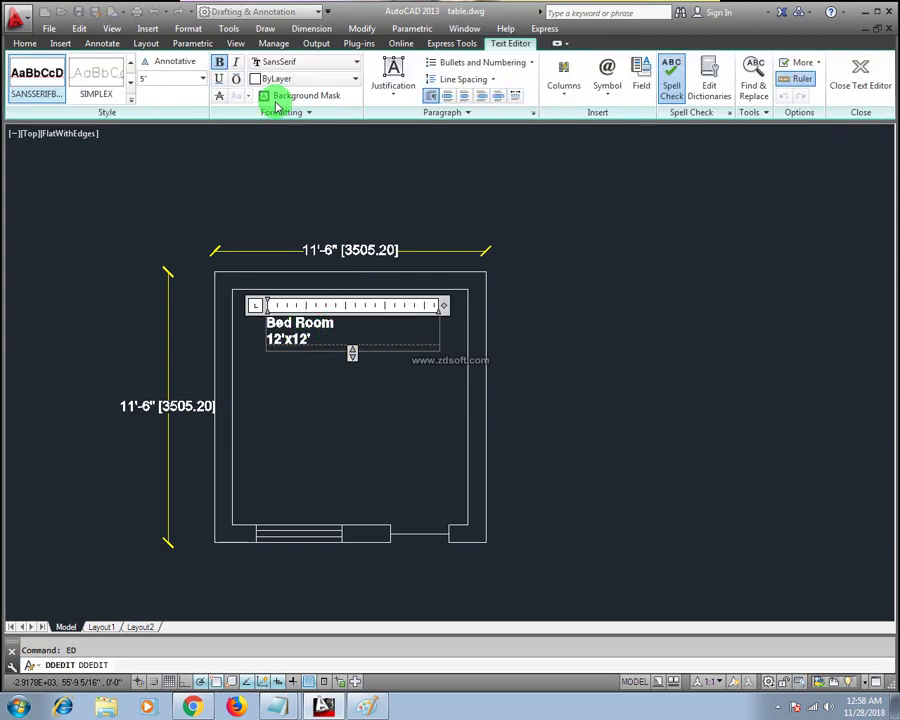
{"action": "left_click_drag", "start_coordinate": [266, 318], "coordinate": [312, 338]}
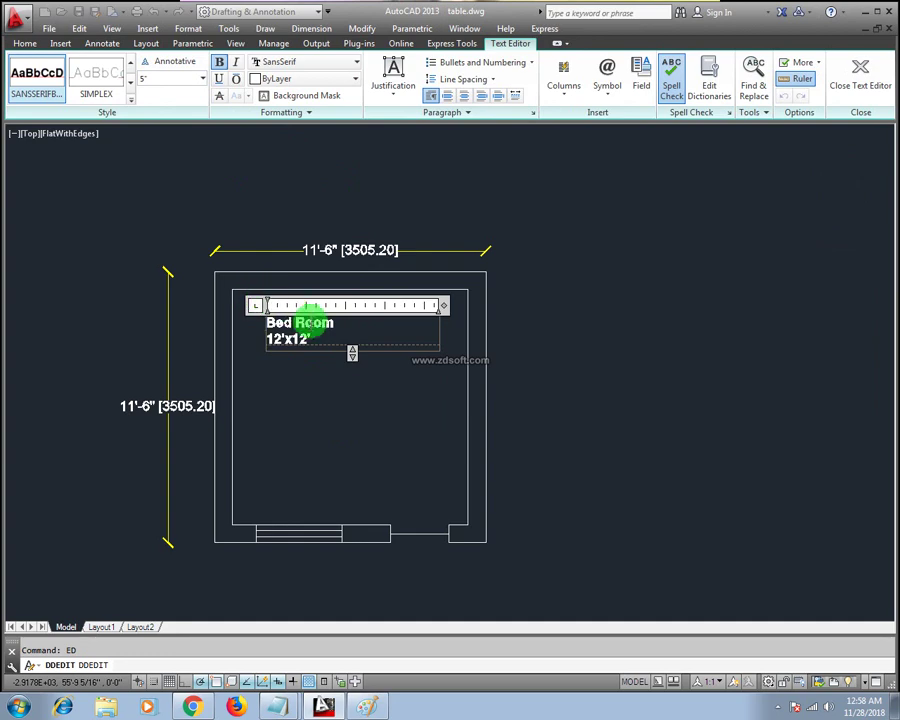
Toggle bold, underline and overline, then add strikethrough and close the editor.
{"action": "left_click", "coordinate": [220, 62]}
{"action": "left_click", "coordinate": [220, 62]}
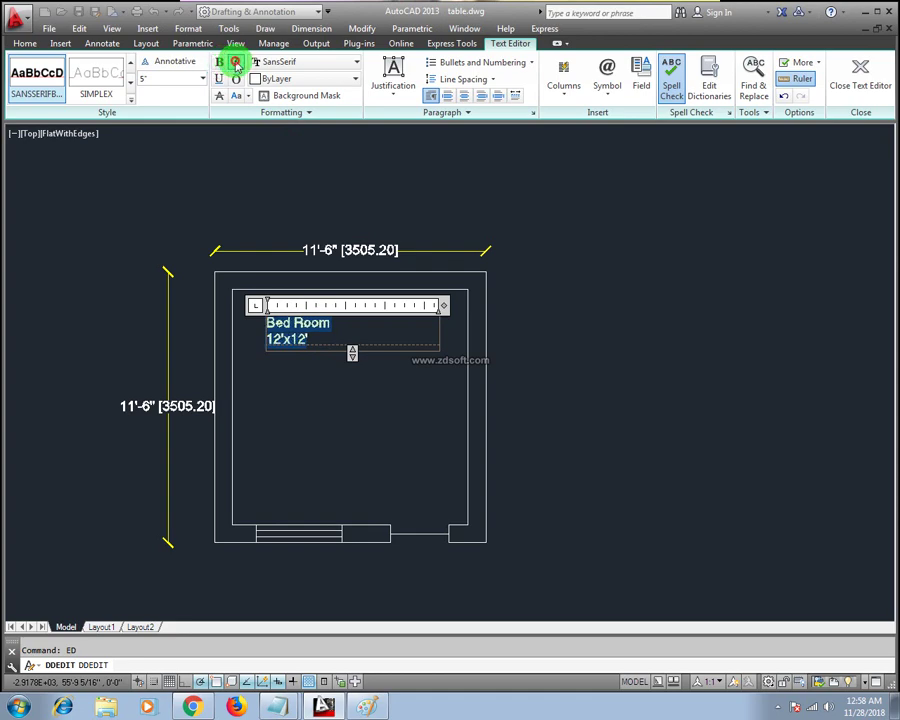
{"action": "left_click", "coordinate": [220, 79]}
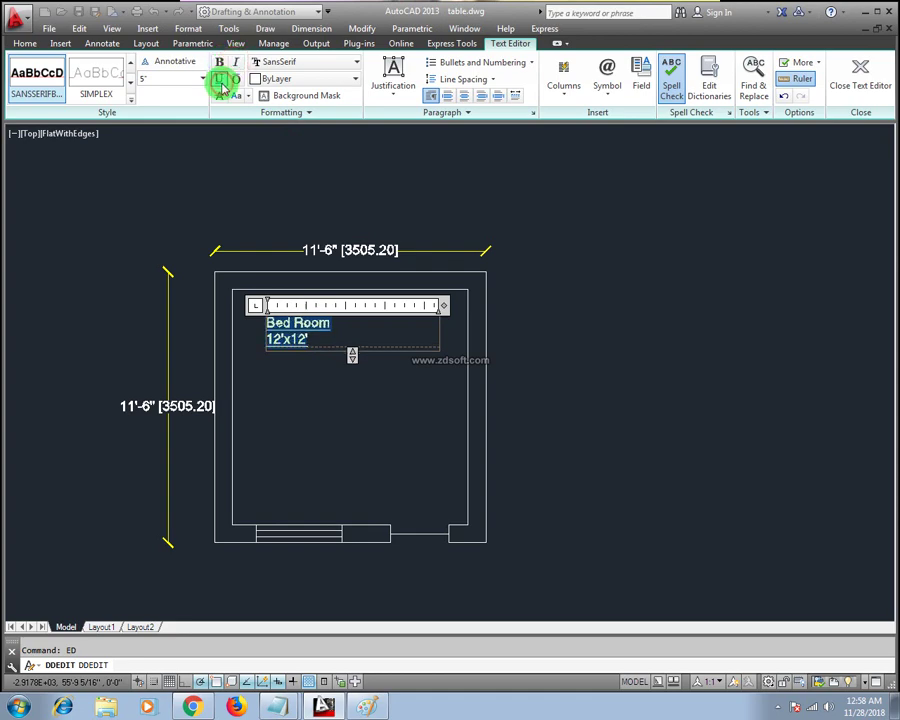
{"action": "left_click", "coordinate": [237, 80]}
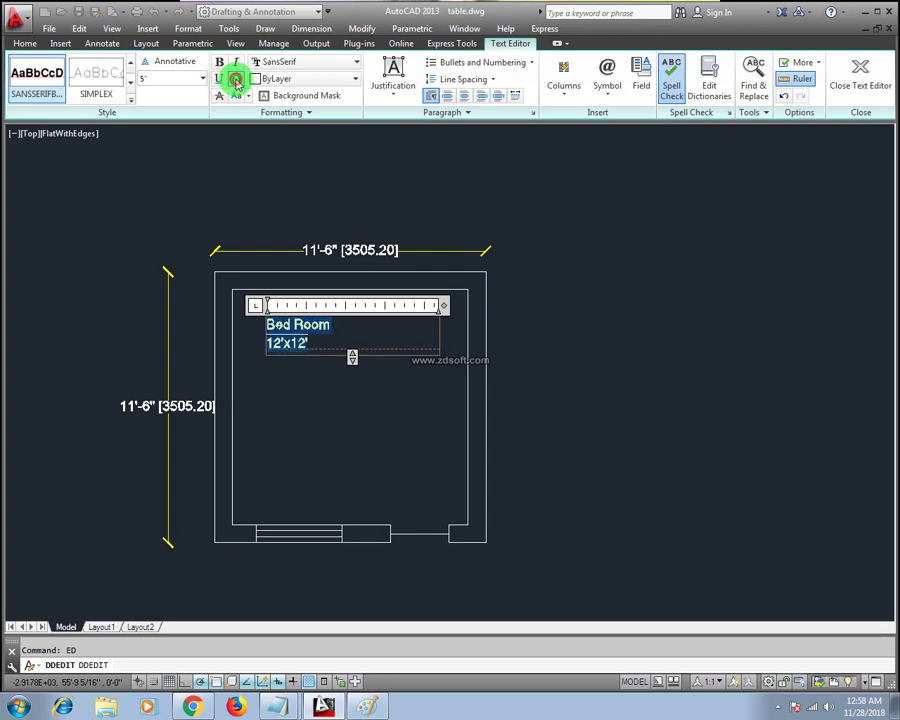
{"action": "left_click", "coordinate": [237, 80]}
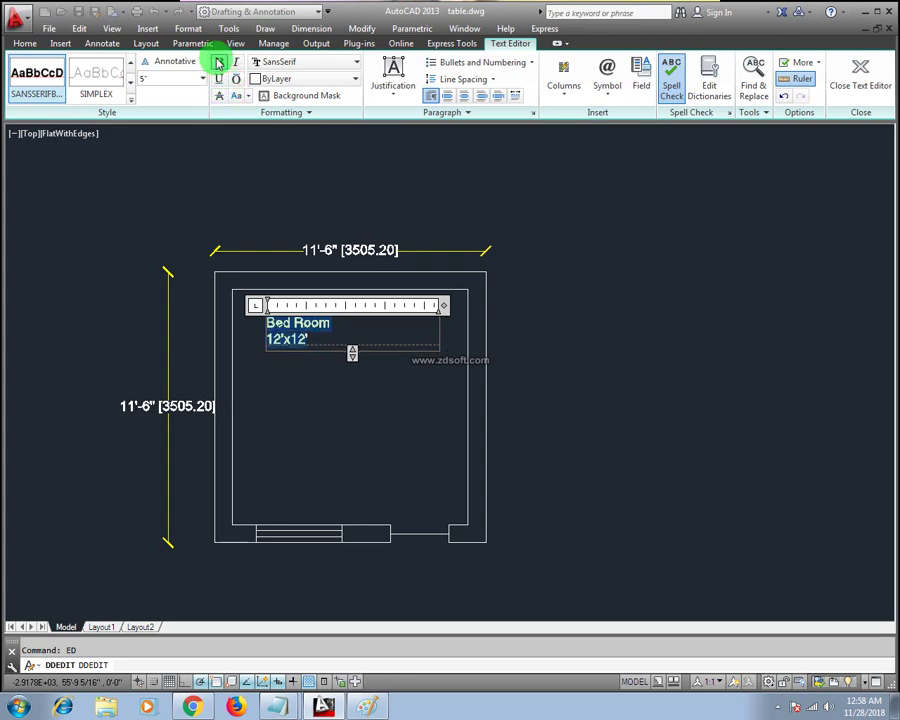
{"action": "left_click", "coordinate": [219, 96]}
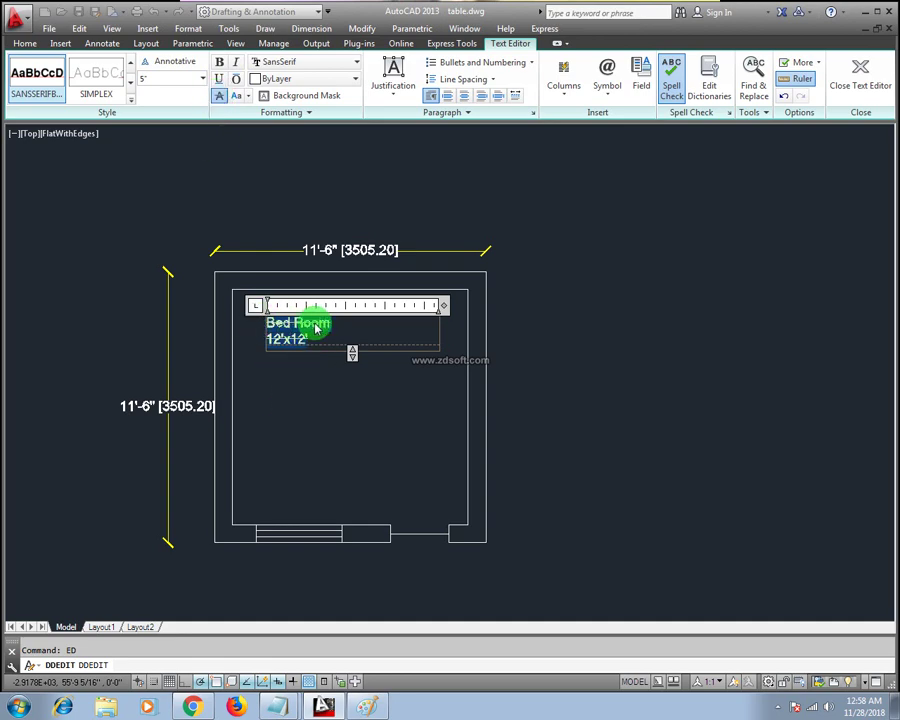
{"action": "left_click", "coordinate": [500, 367]}
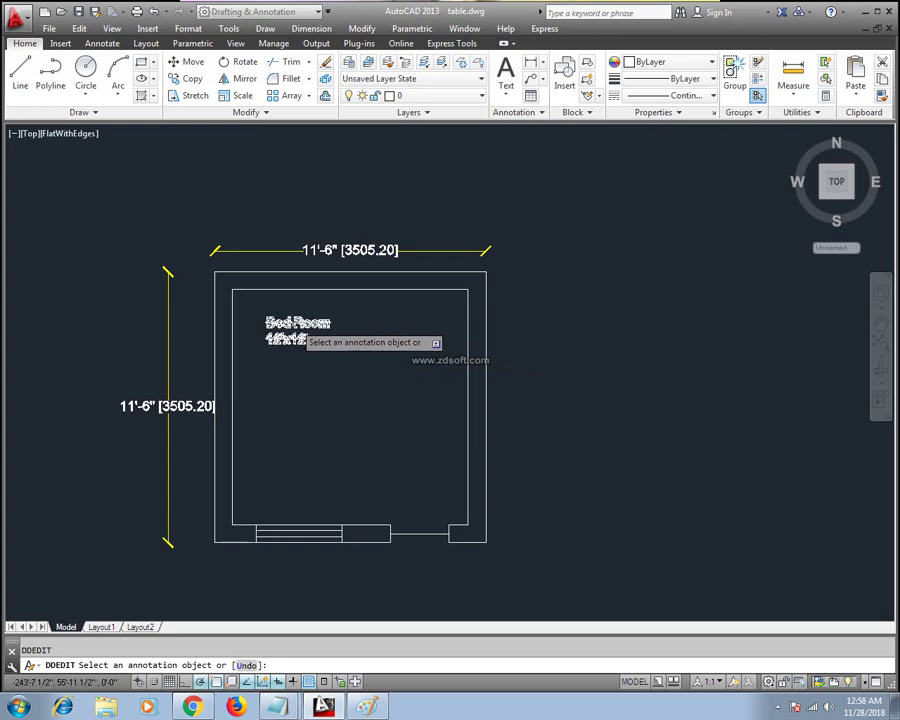
Change the label's case to lowercase, then UPPERCASE, and reopen the BED ROOM label.
{"action": "left_click", "coordinate": [297, 323]}
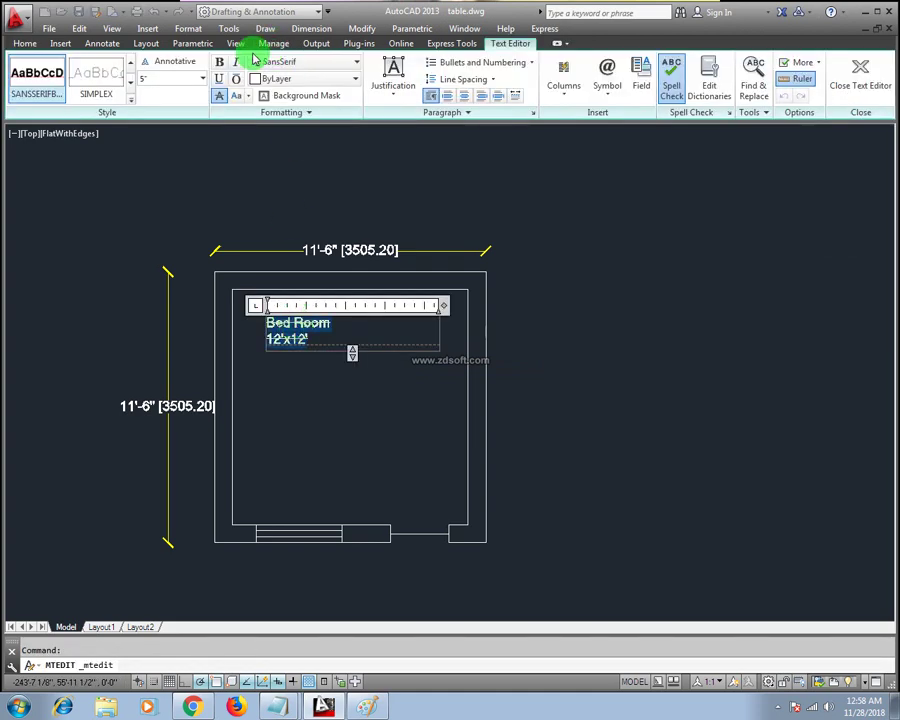
{"action": "left_click", "coordinate": [250, 99]}
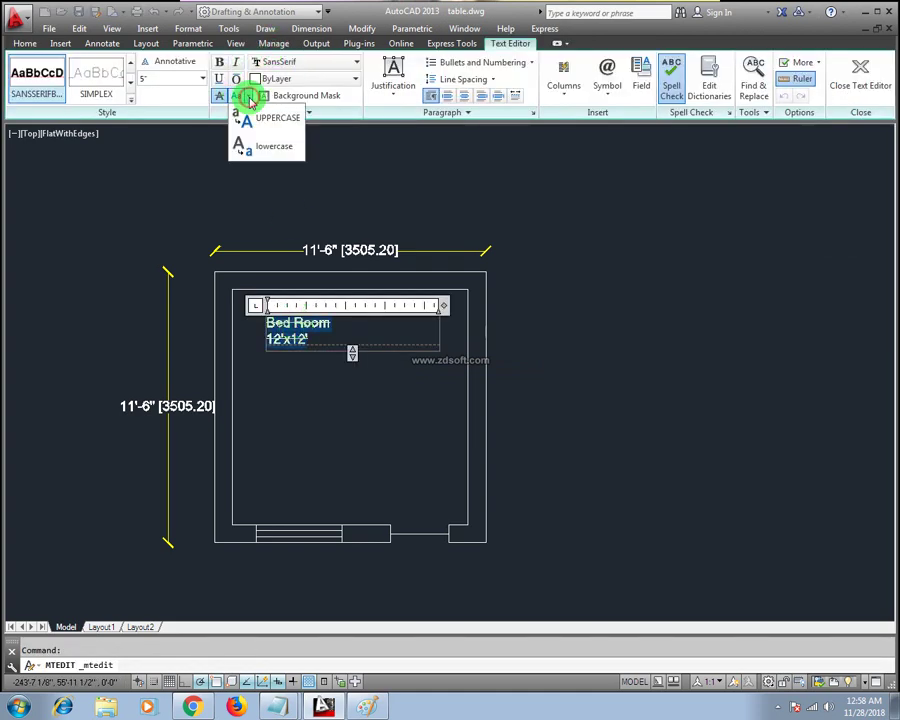
{"action": "left_click", "coordinate": [274, 147]}
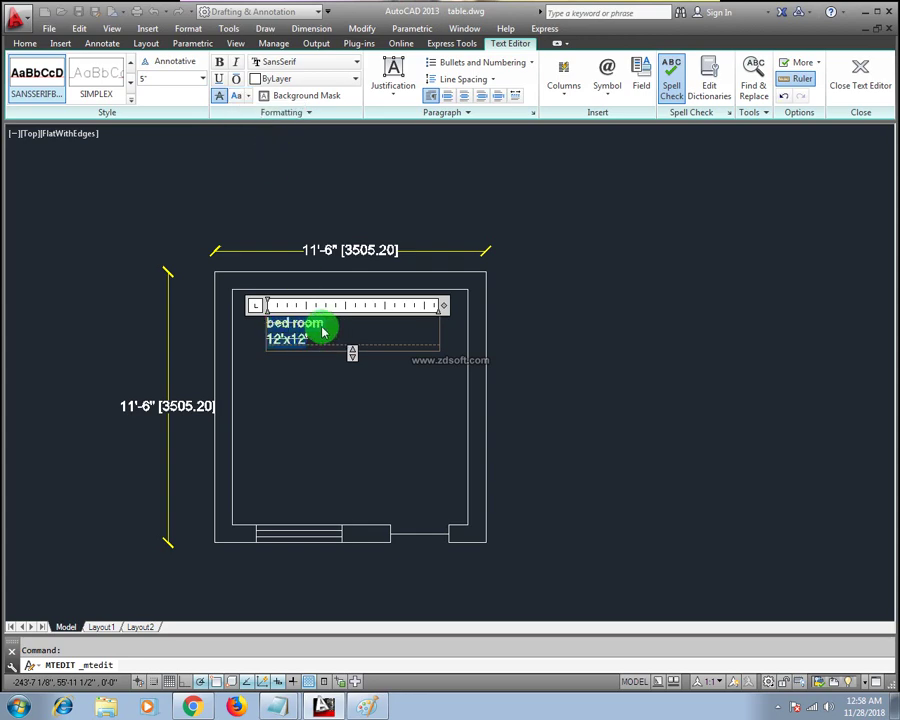
{"action": "left_click", "coordinate": [248, 95]}
{"action": "left_click", "coordinate": [252, 117]}
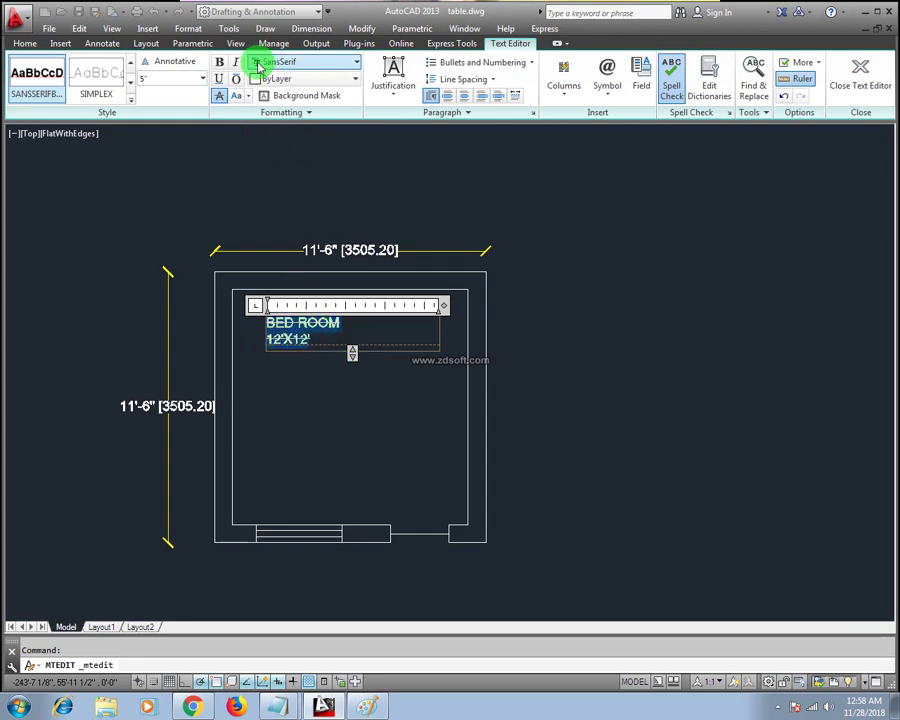
{"action": "left_click", "coordinate": [352, 376]}
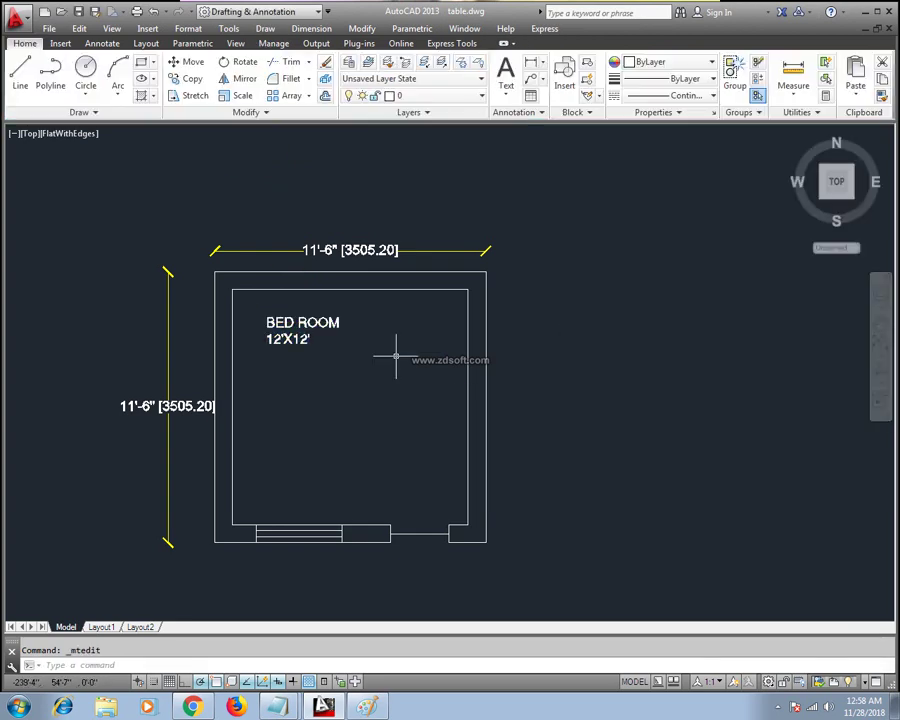
{"action": "double_click", "coordinate": [301, 322]}
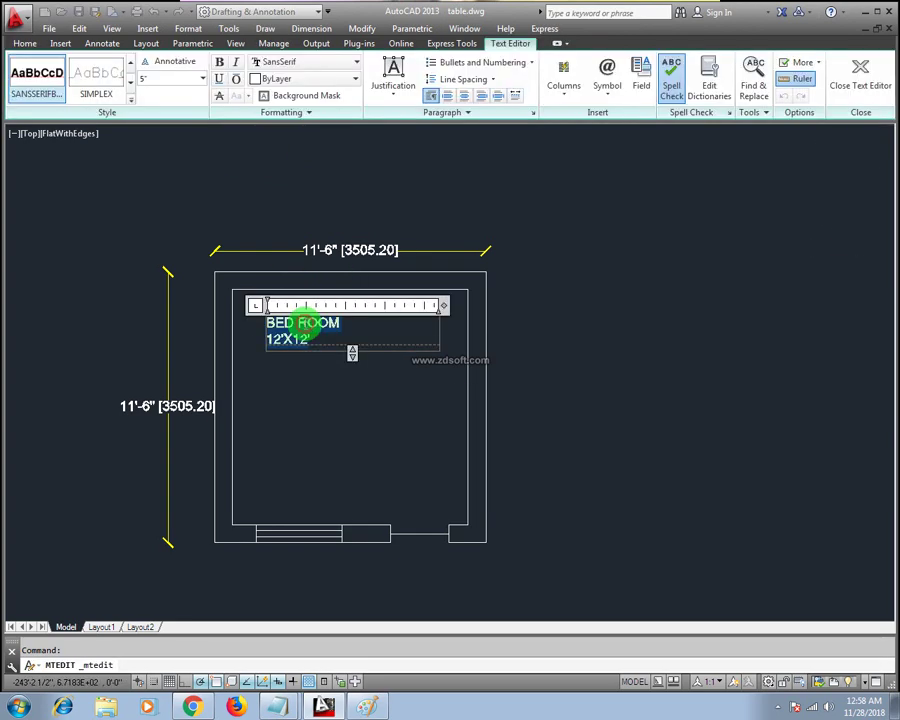
{"action": "left_click", "coordinate": [295, 114]}
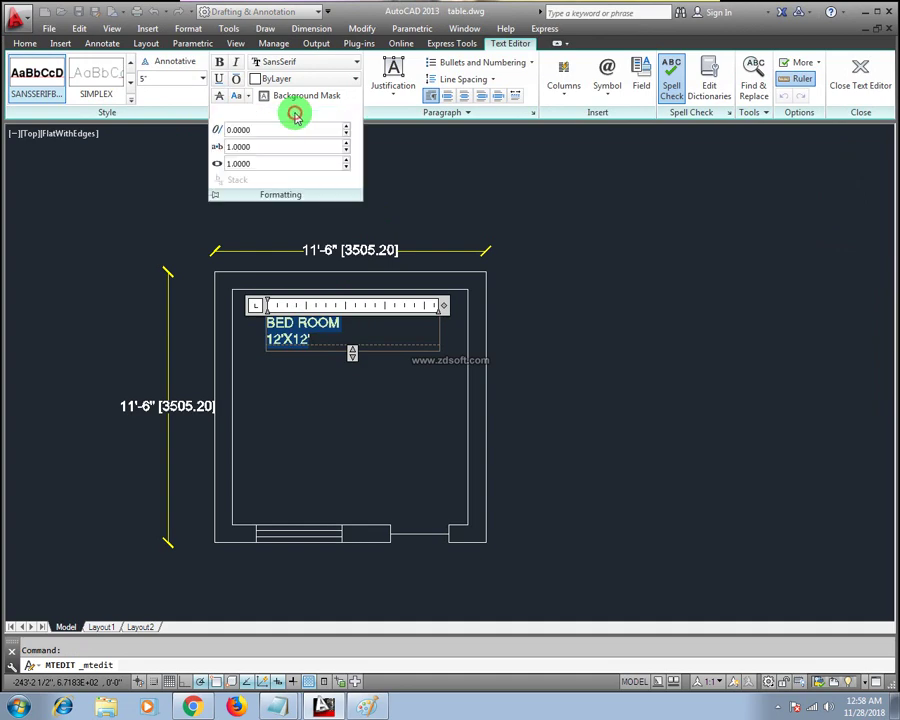
{"action": "left_click", "coordinate": [314, 194]}
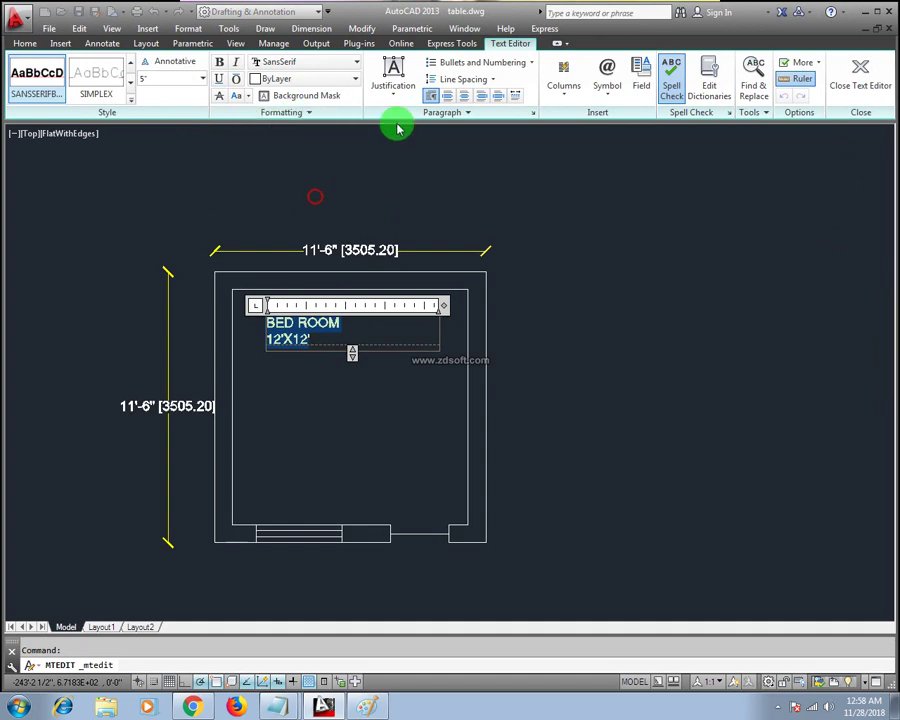
{"action": "left_click", "coordinate": [395, 101]}
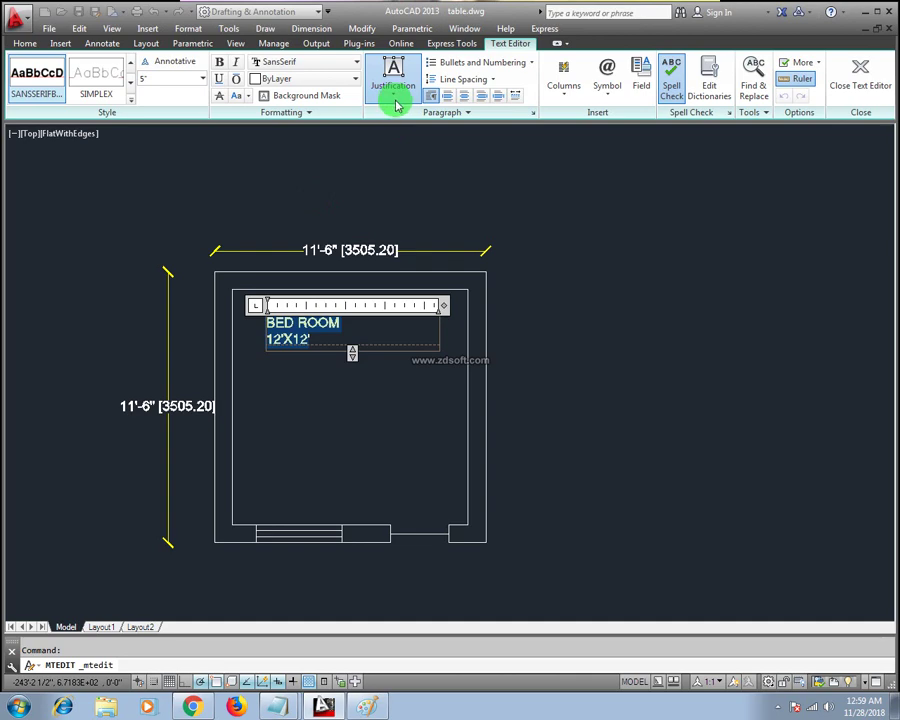
{"action": "key", "text": "ctrl+r"}
{"action": "key", "text": "ctrl+e"}
{"action": "key", "text": "ctrl+r"}
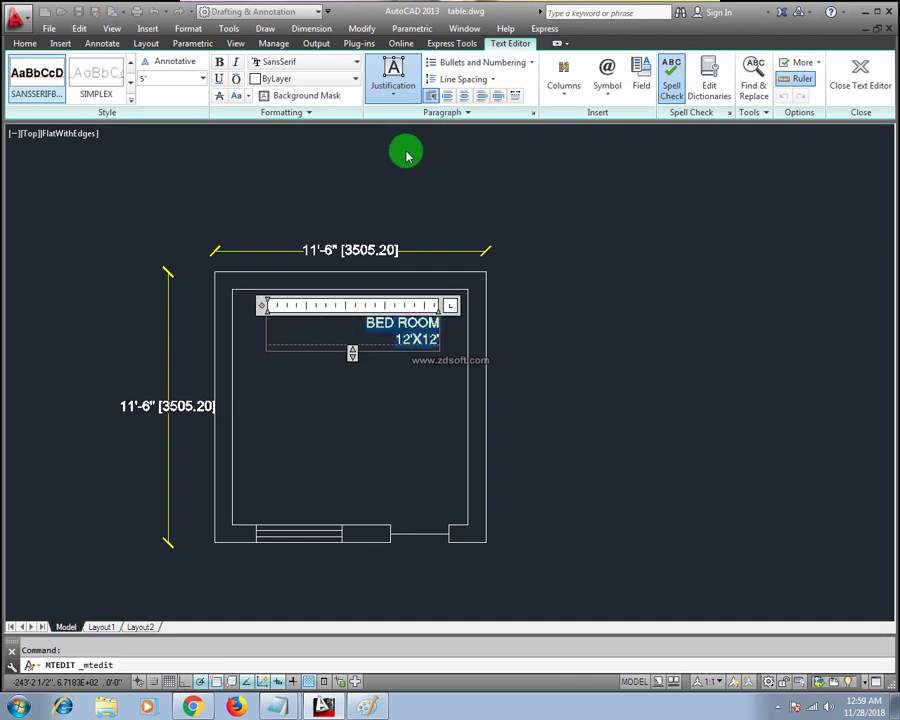
{"action": "key", "text": "ctrl+l"}
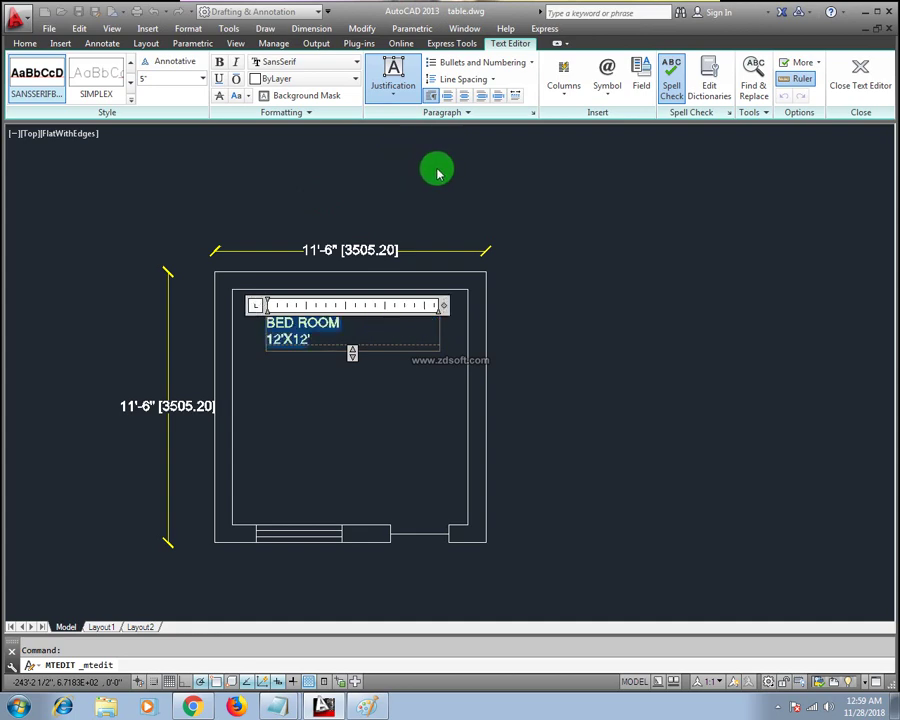
{"action": "key", "text": "ctrl+r"}
{"action": "key", "text": "ctrl+e"}
{"action": "key", "text": "ctrl+l"}
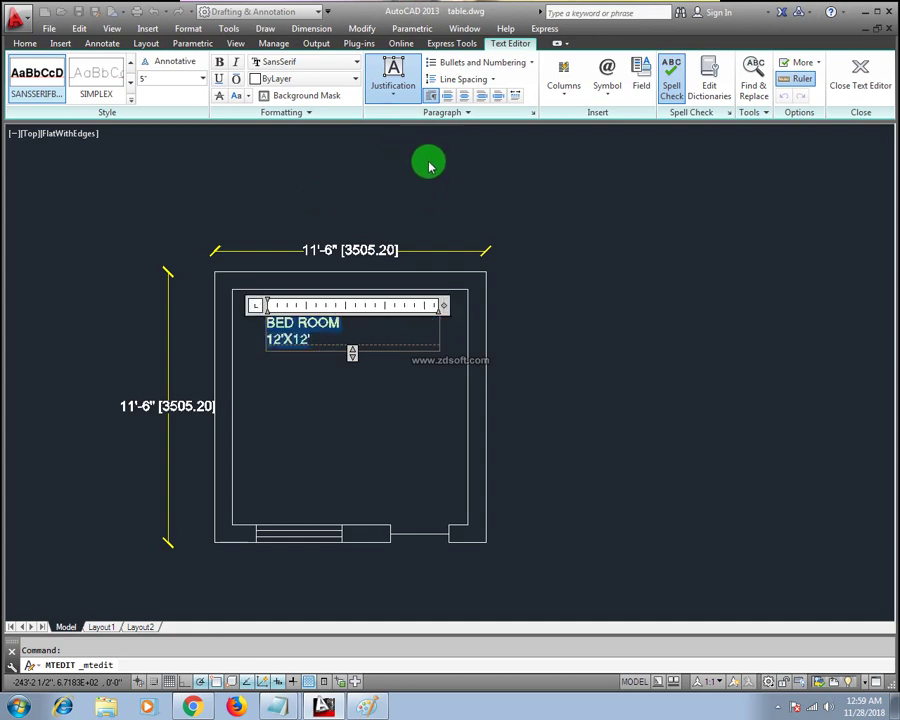
{"action": "key", "text": "ctrl+e"}
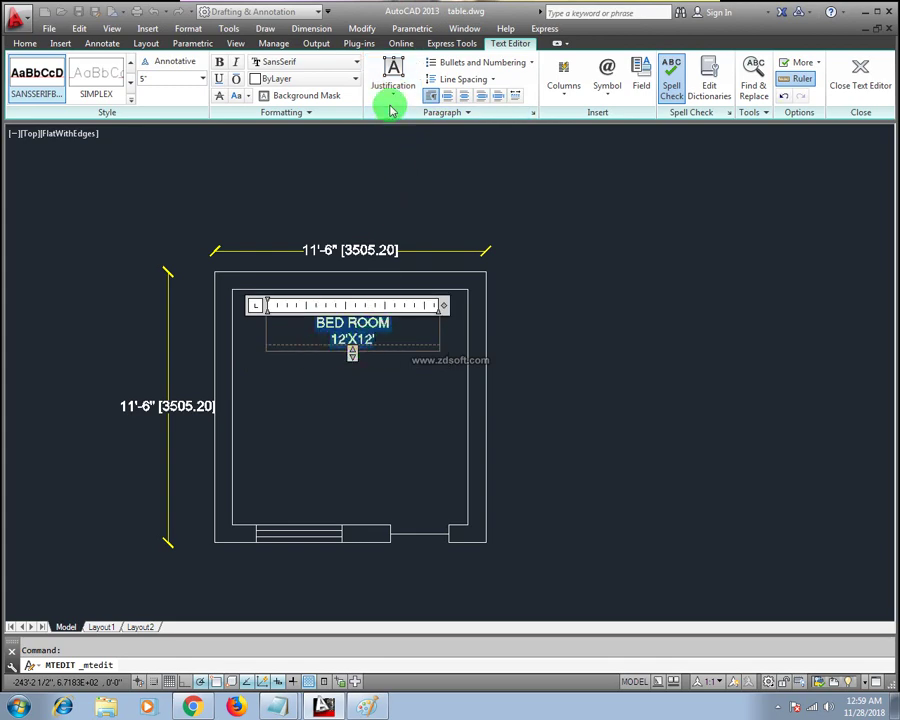
{"action": "key", "text": "ctrl+r"}
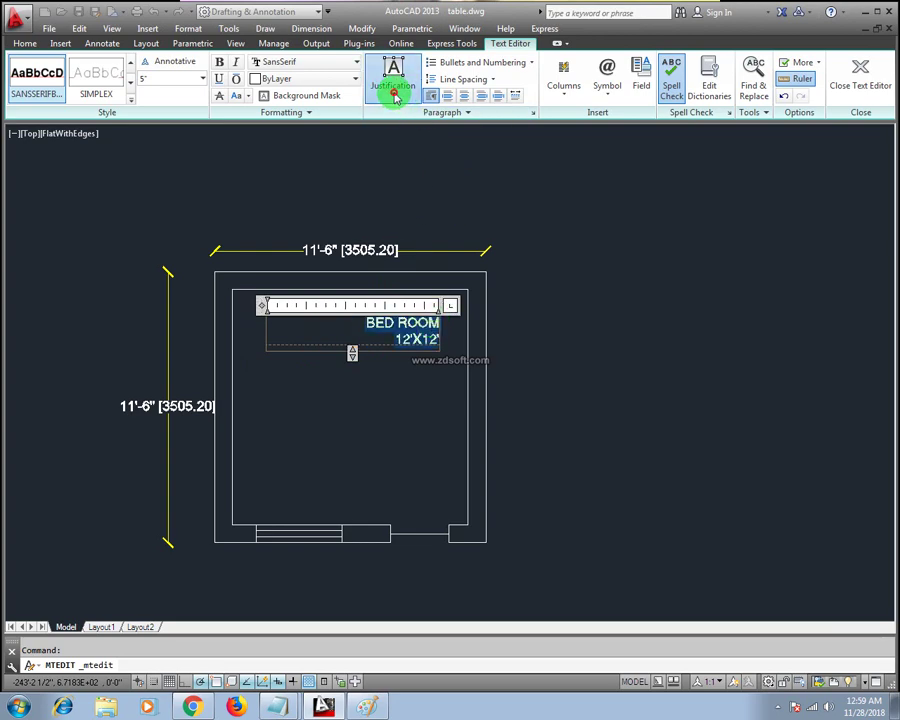
{"action": "key", "text": "ctrl+e"}
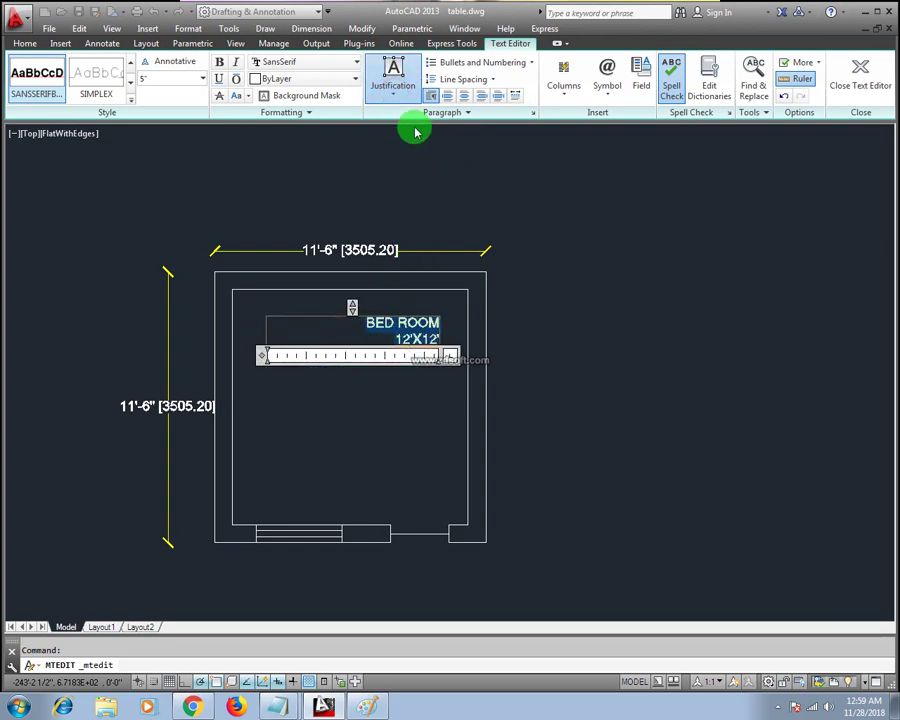
{"action": "key", "text": "ctrl+l"}
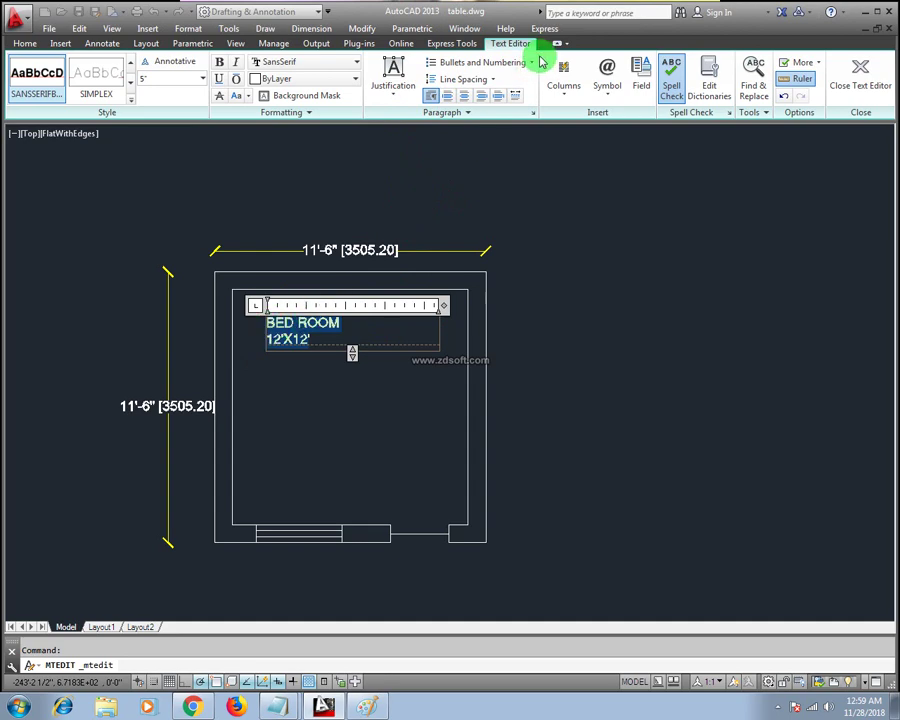
{"action": "left_click", "coordinate": [477, 95]}
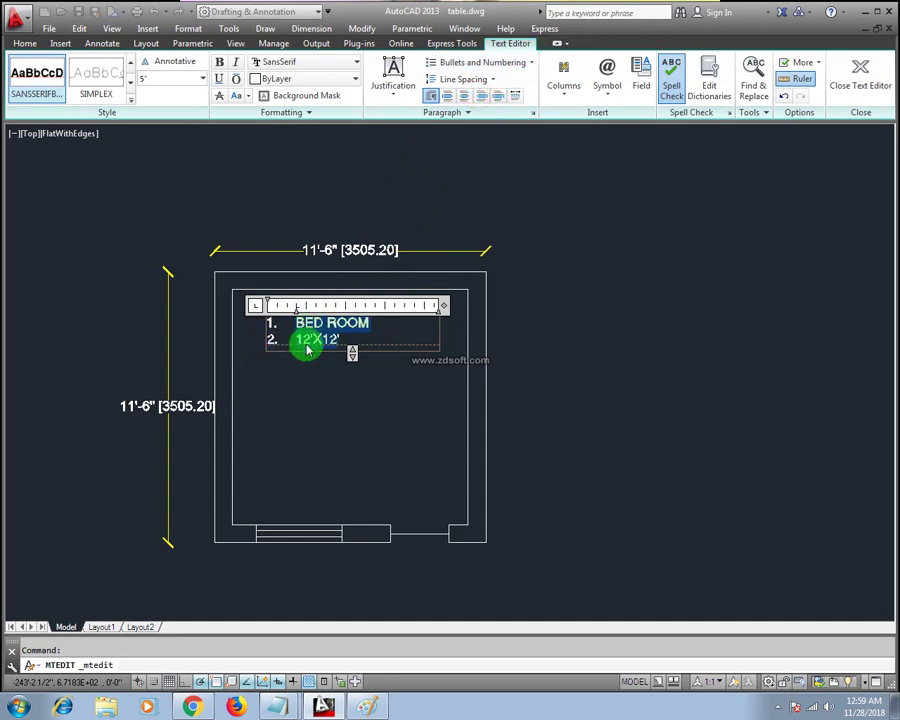
{"action": "key", "text": "ctrl+z"}
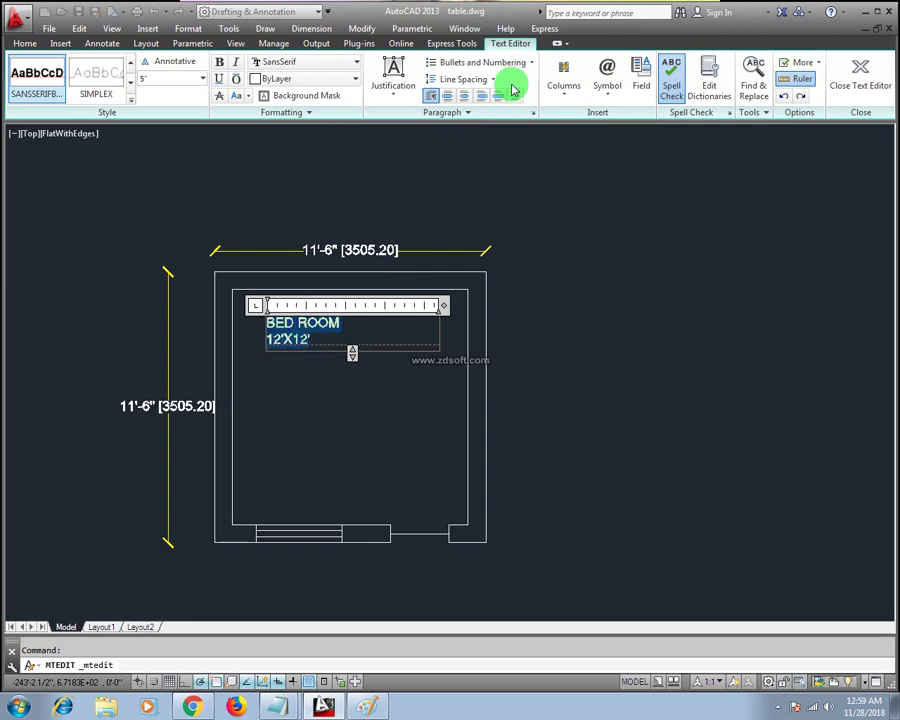
{"action": "left_click", "coordinate": [519, 64]}
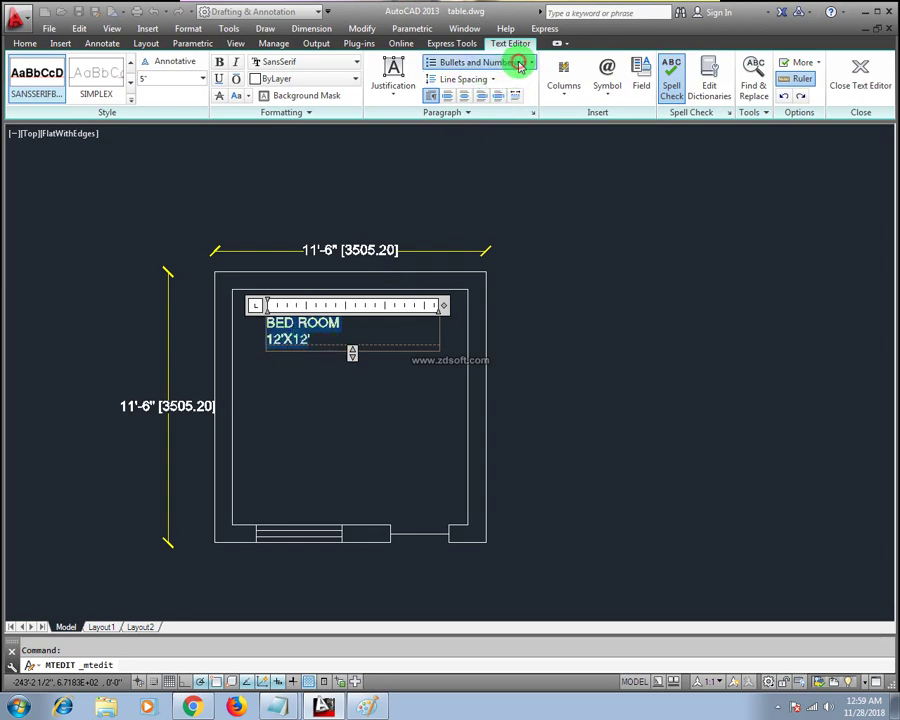
{"action": "left_click", "coordinate": [490, 118]}
{"action": "left_click", "coordinate": [269, 325]}
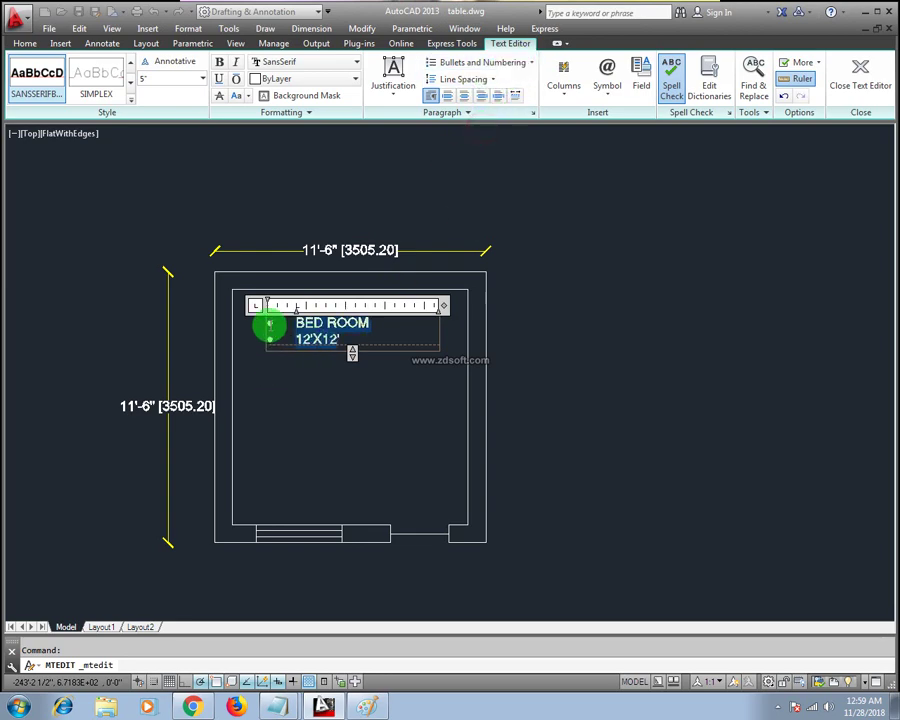
{"action": "key", "text": "ctrl+z"}
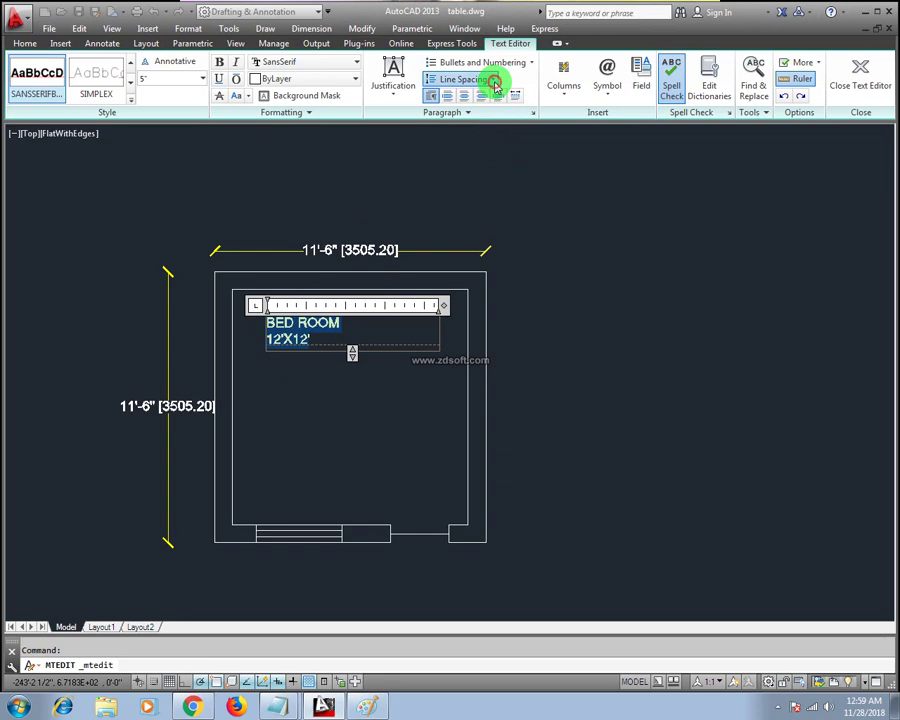
Add the filler lines 'dsf asdf asd f e asd f sdaf' below 12'X12' and adjust line spacing.
{"action": "left_click", "coordinate": [330, 338]}
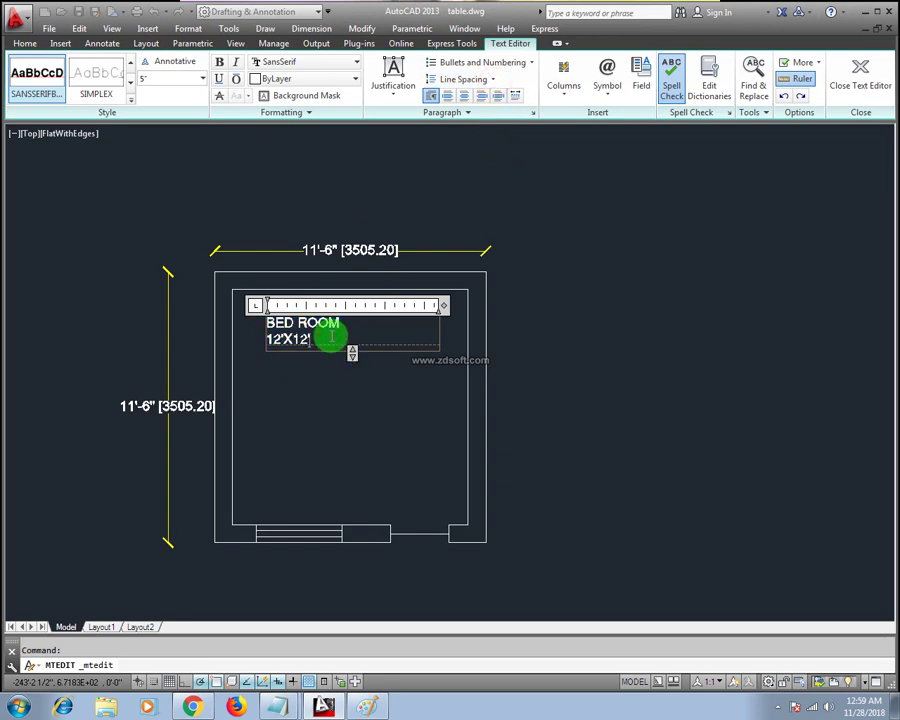
{"action": "type", "text": "dsf asdf asd f e asd f sdaf"}
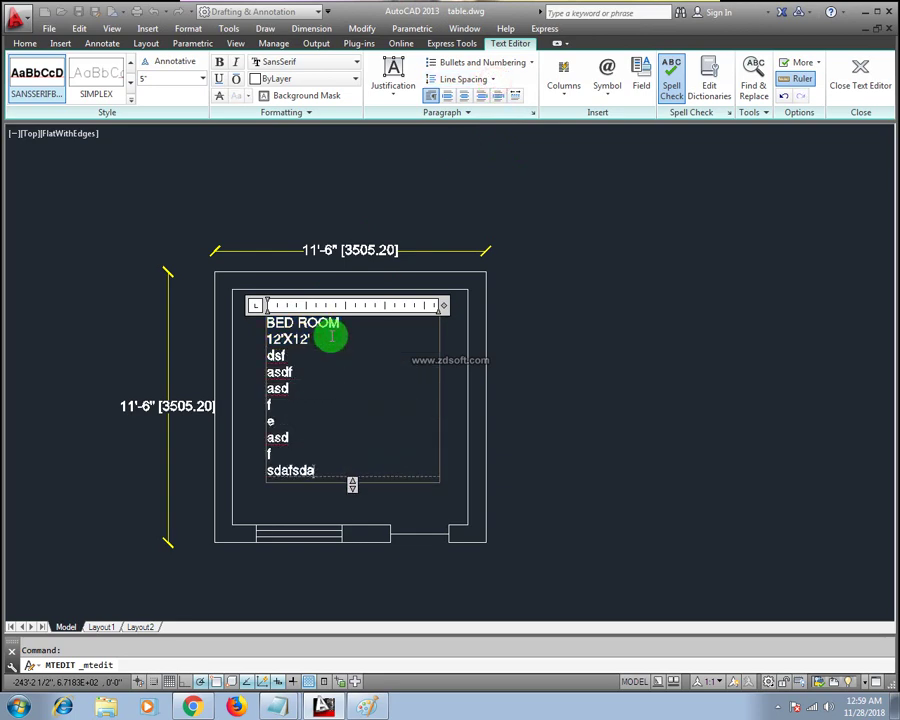
{"action": "key", "text": "ctrl+a"}
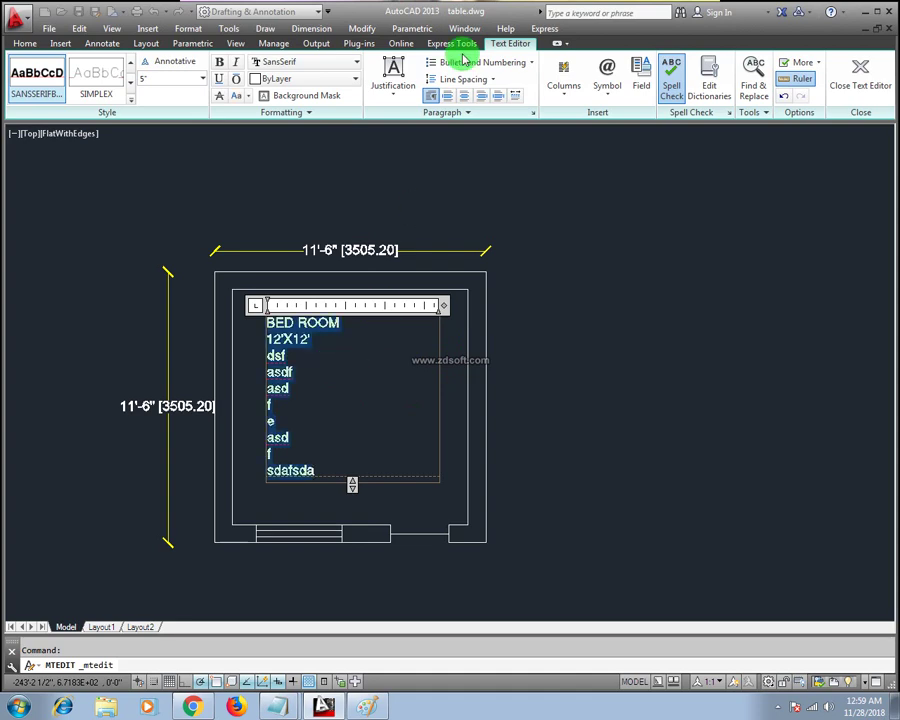
{"action": "left_click", "coordinate": [495, 82]}
{"action": "left_click", "coordinate": [470, 113]}
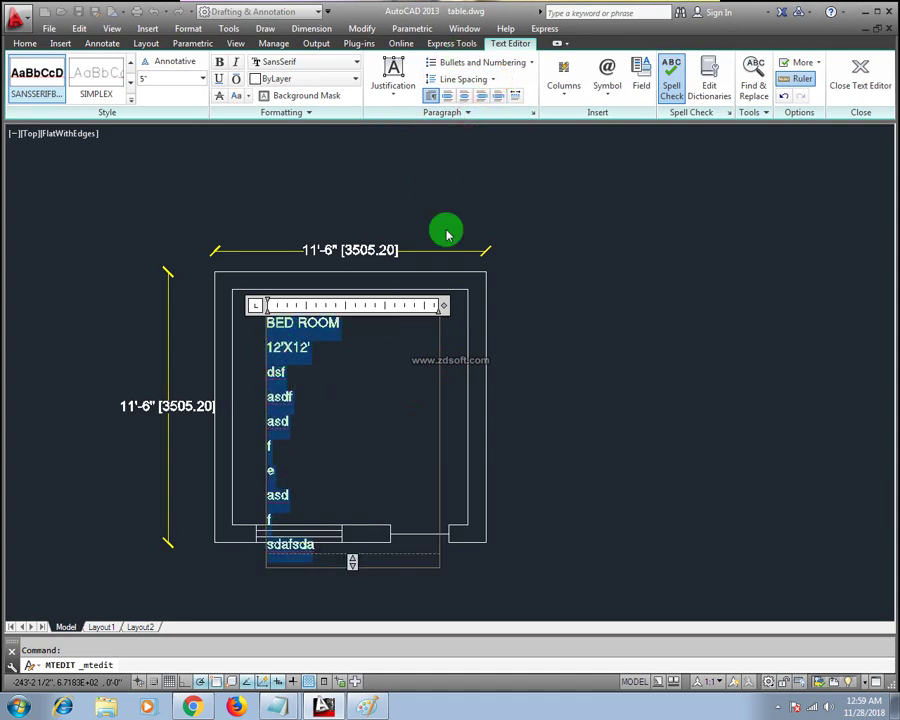
{"action": "left_click", "coordinate": [575, 216]}
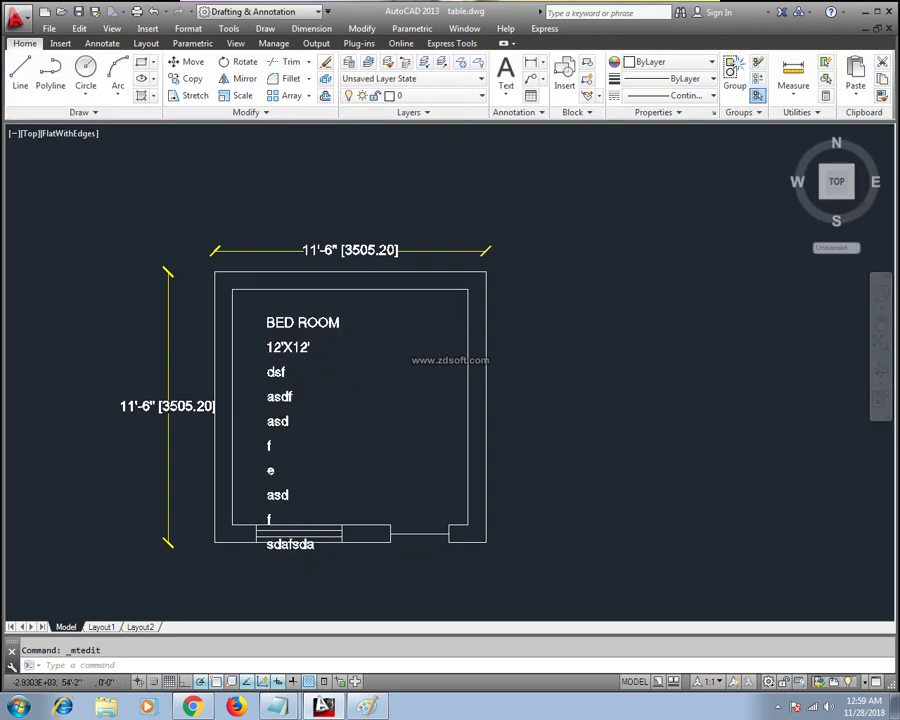
Reopen the room label and change its line spacing again.
{"action": "left_click", "coordinate": [311, 391]}
{"action": "double_click", "coordinate": [301, 350]}
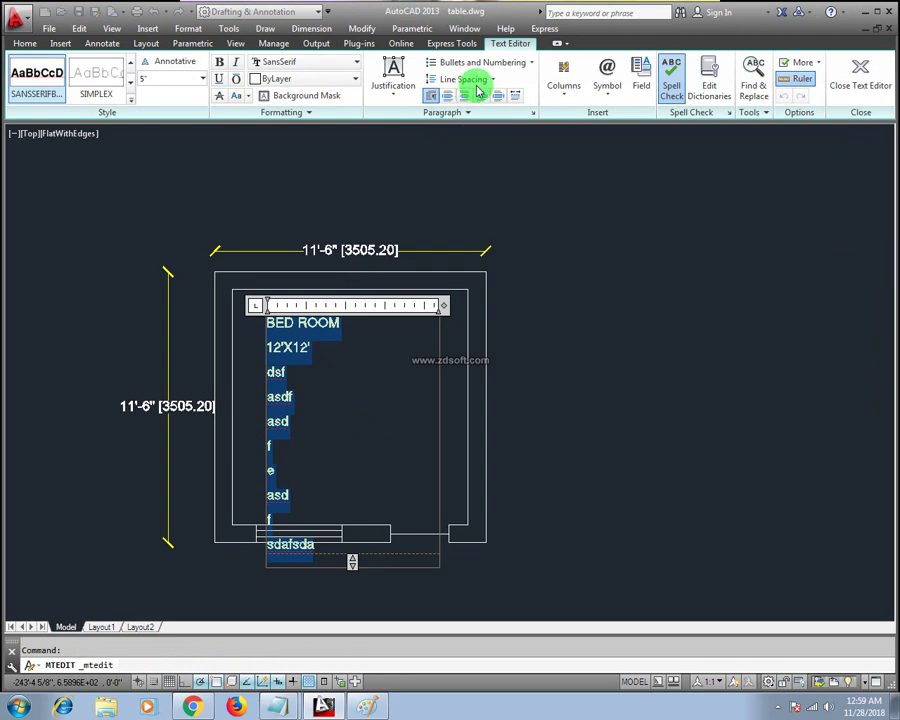
{"action": "left_click", "coordinate": [483, 84]}
{"action": "left_click", "coordinate": [474, 141]}
{"action": "left_click", "coordinate": [534, 317]}
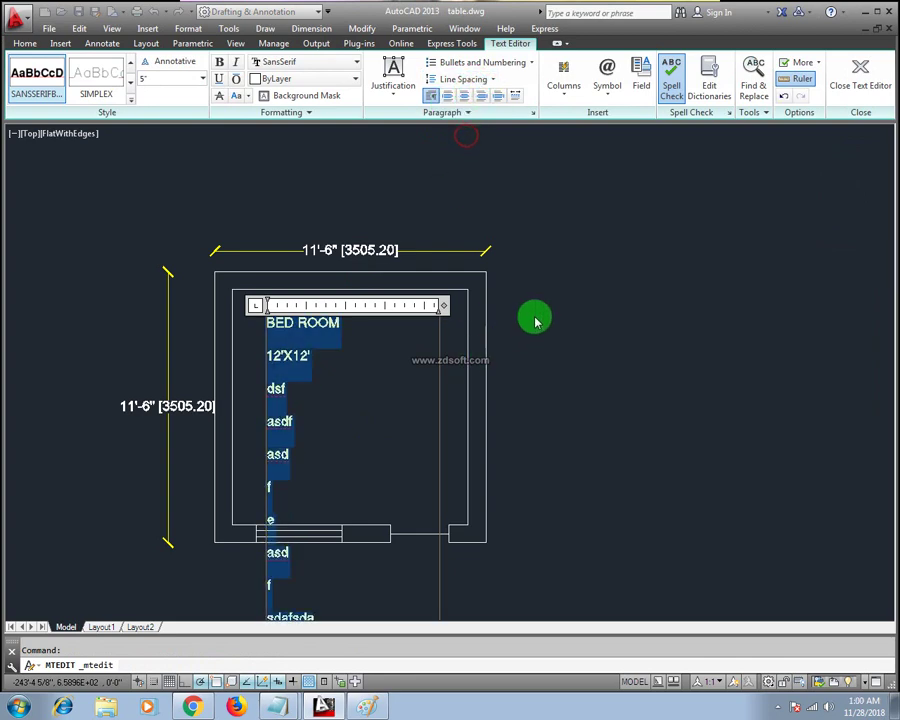
Recentre the floor plan, reopen the label, and apply tight line spacing.
{"action": "scroll", "coordinate": [327, 425], "scroll_direction": "down", "scroll_amount": 3}
{"action": "scroll", "coordinate": [327, 425], "scroll_direction": "up", "scroll_amount": 3}
{"action": "middle_click_drag", "start_coordinate": [320, 430], "coordinate": [320, 345]}
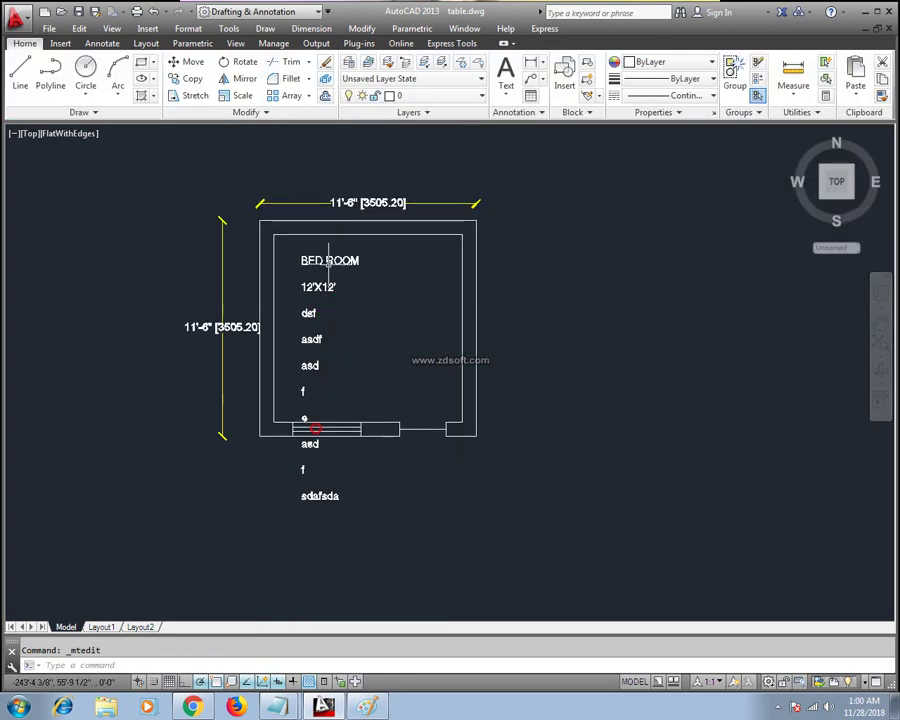
{"action": "scroll", "coordinate": [318, 407], "scroll_direction": "up", "scroll_amount": 2}
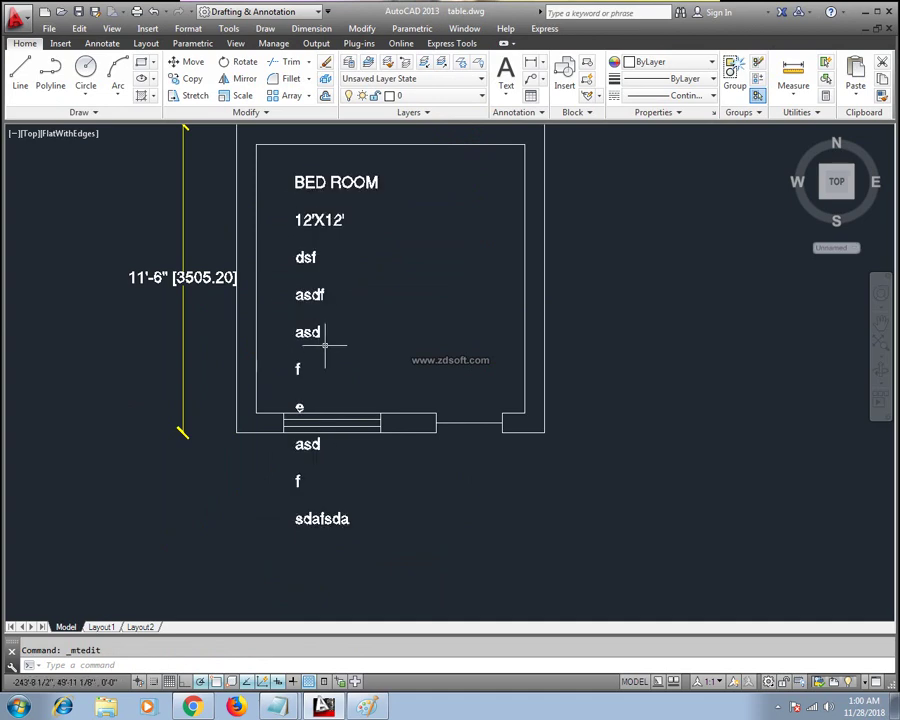
{"action": "double_click", "coordinate": [311, 219]}
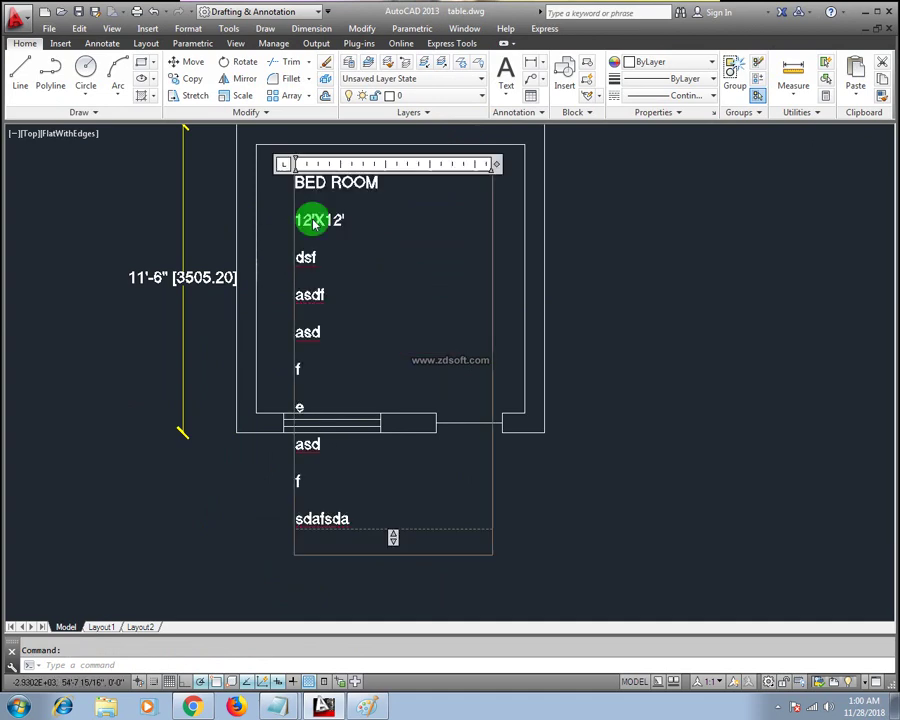
{"action": "left_click", "coordinate": [478, 79]}
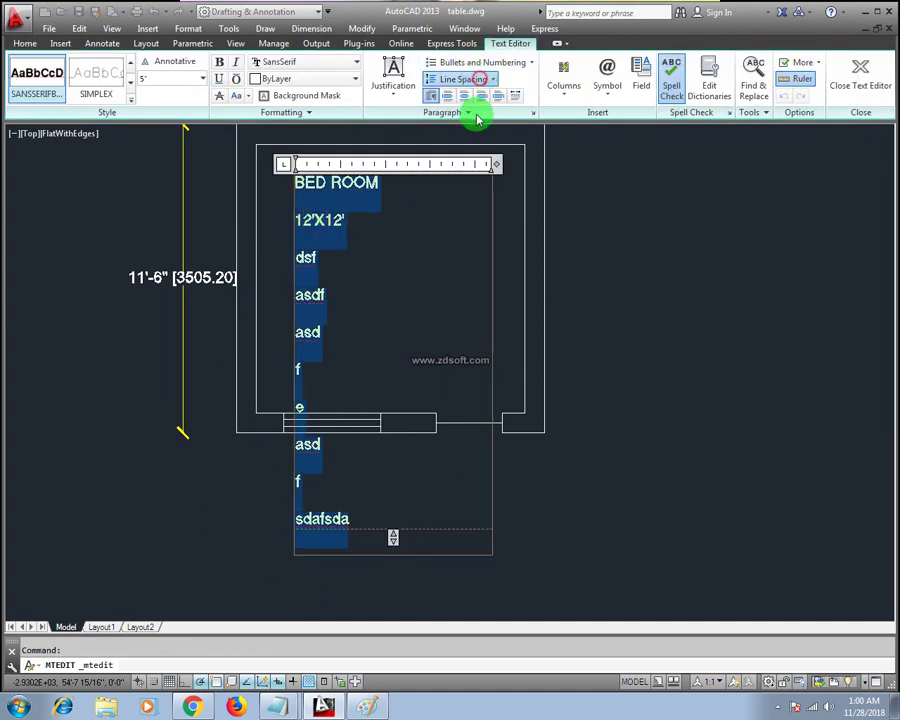
{"action": "left_click", "coordinate": [455, 105]}
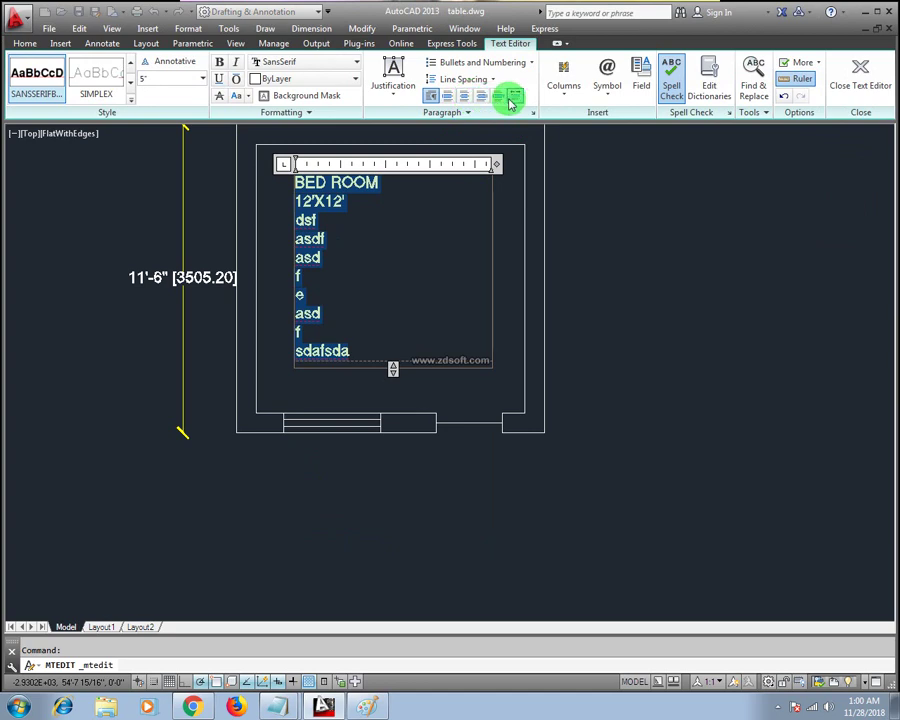
{"action": "left_click", "coordinate": [467, 98]}
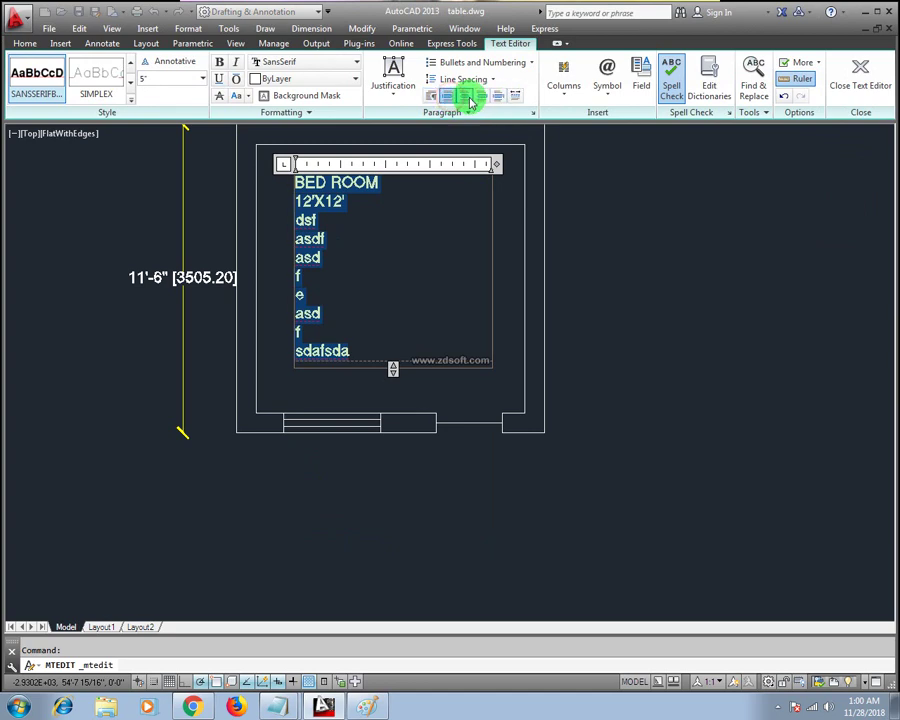
{"action": "left_click", "coordinate": [468, 97]}
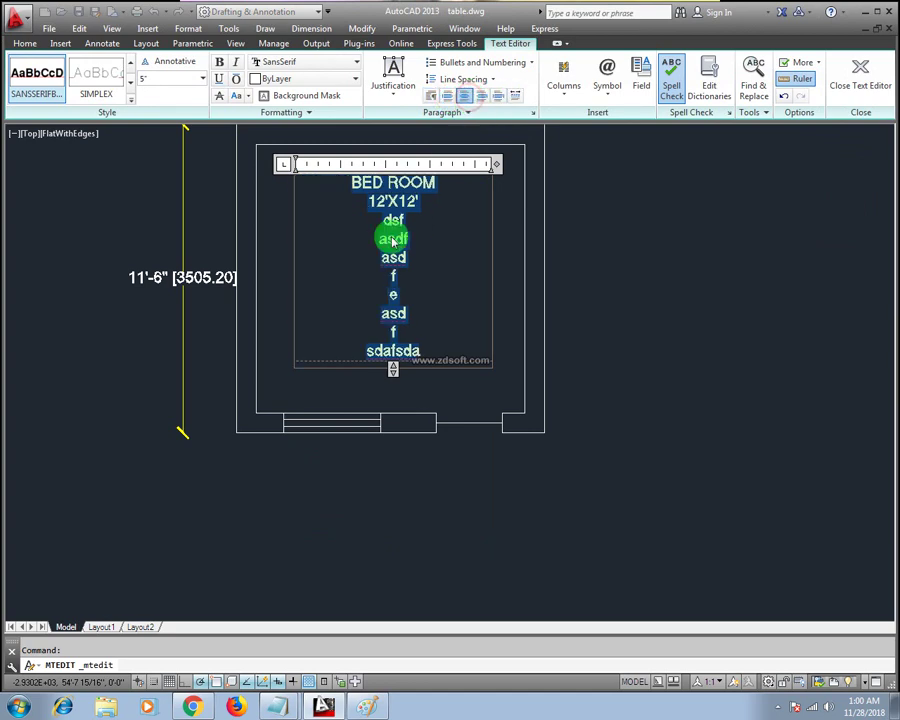
{"action": "left_click", "coordinate": [478, 98]}
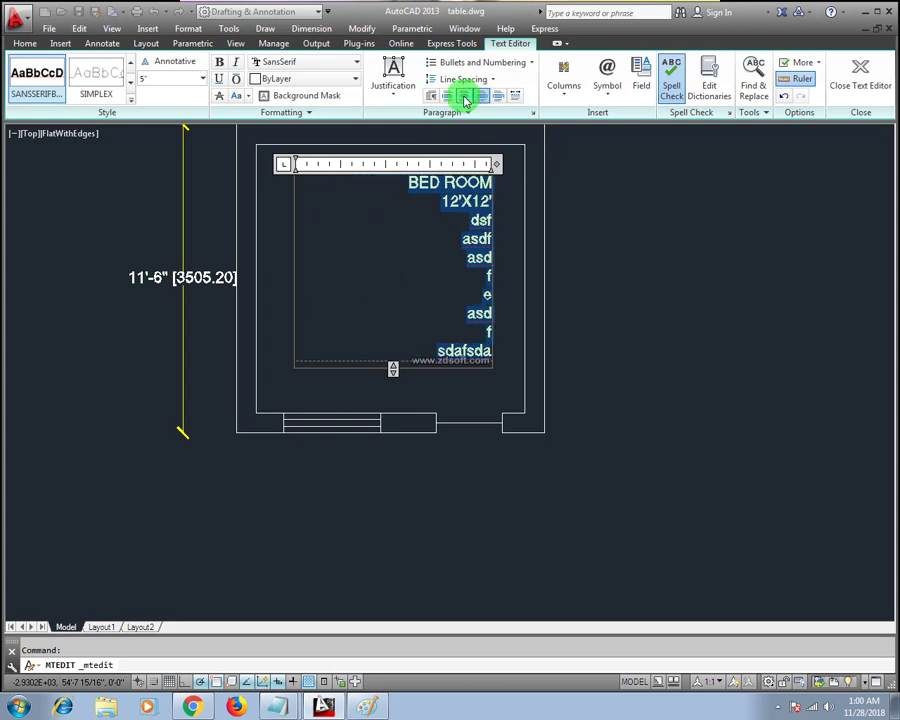
{"action": "left_click", "coordinate": [431, 97]}
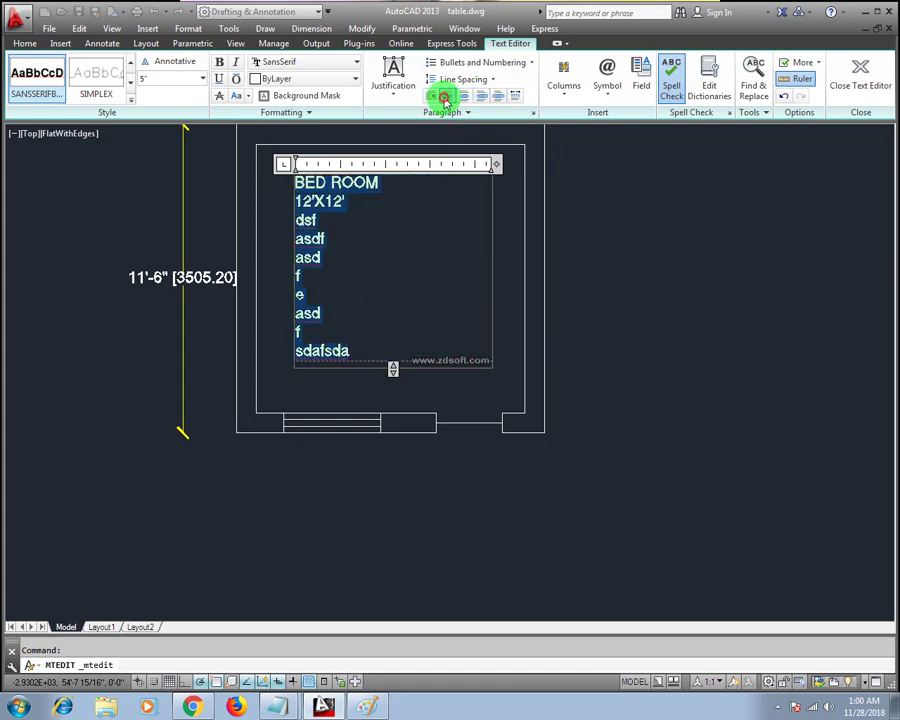
{"action": "left_click", "coordinate": [393, 75]}
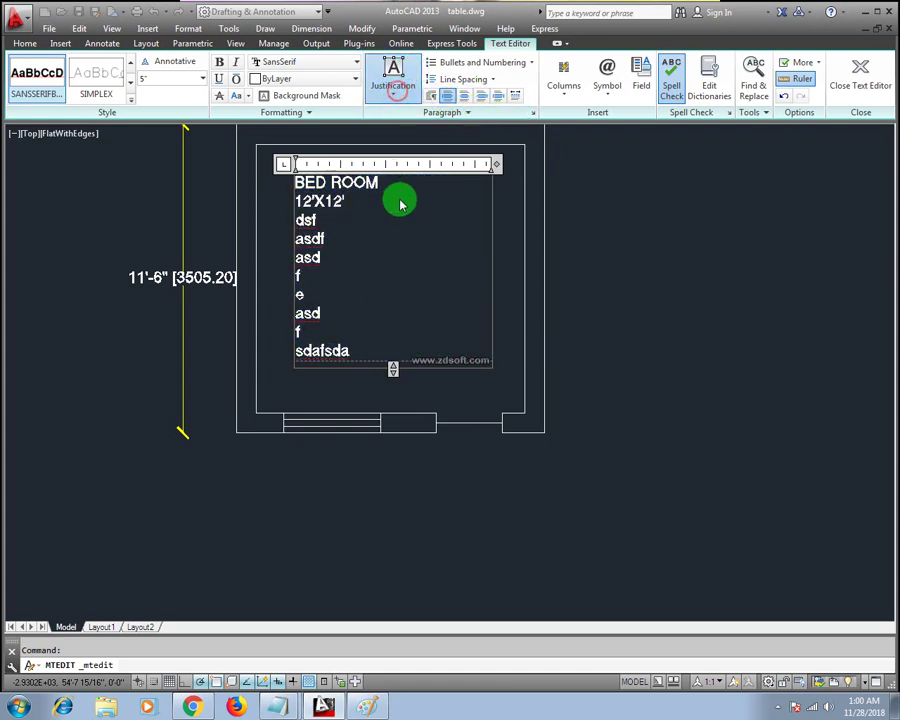
{"action": "key", "text": "ctrl+a"}
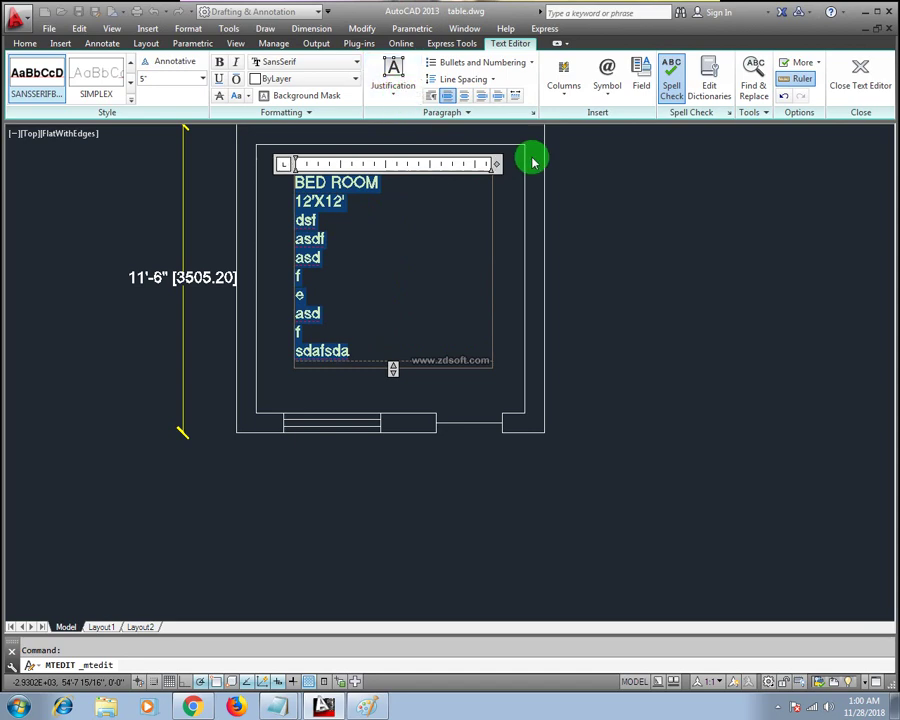
{"action": "left_click", "coordinate": [576, 103]}
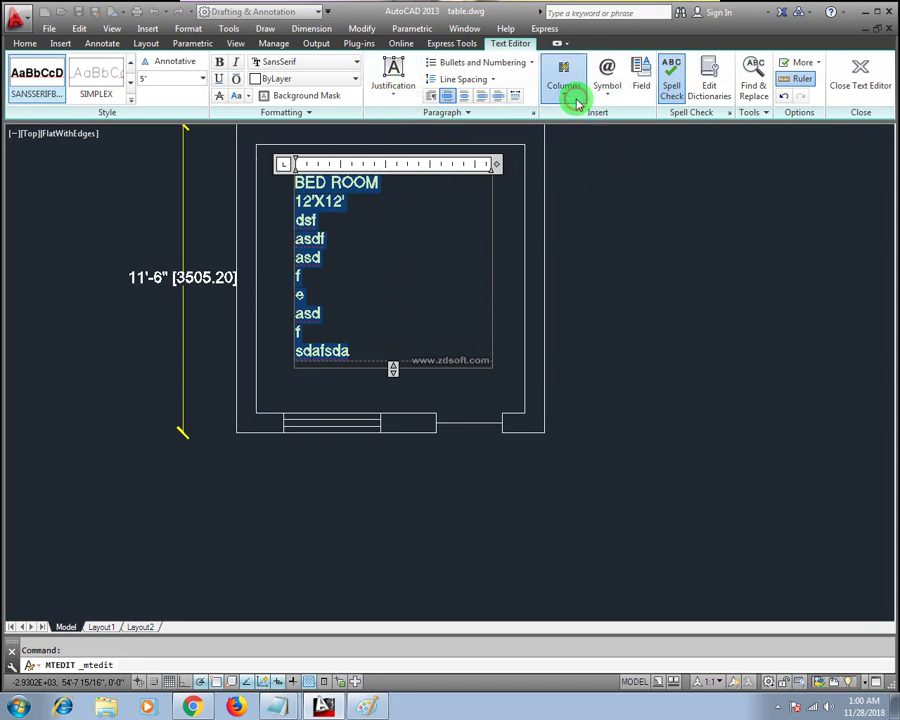
{"action": "left_click", "coordinate": [569, 88]}
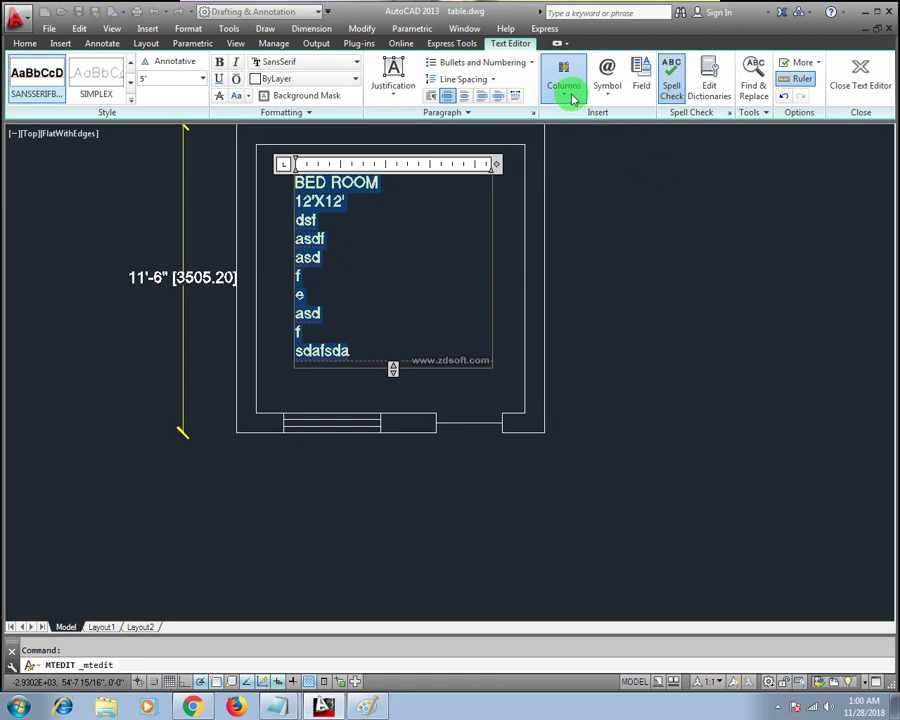
{"action": "left_click", "coordinate": [602, 93]}
{"action": "left_click", "coordinate": [602, 93]}
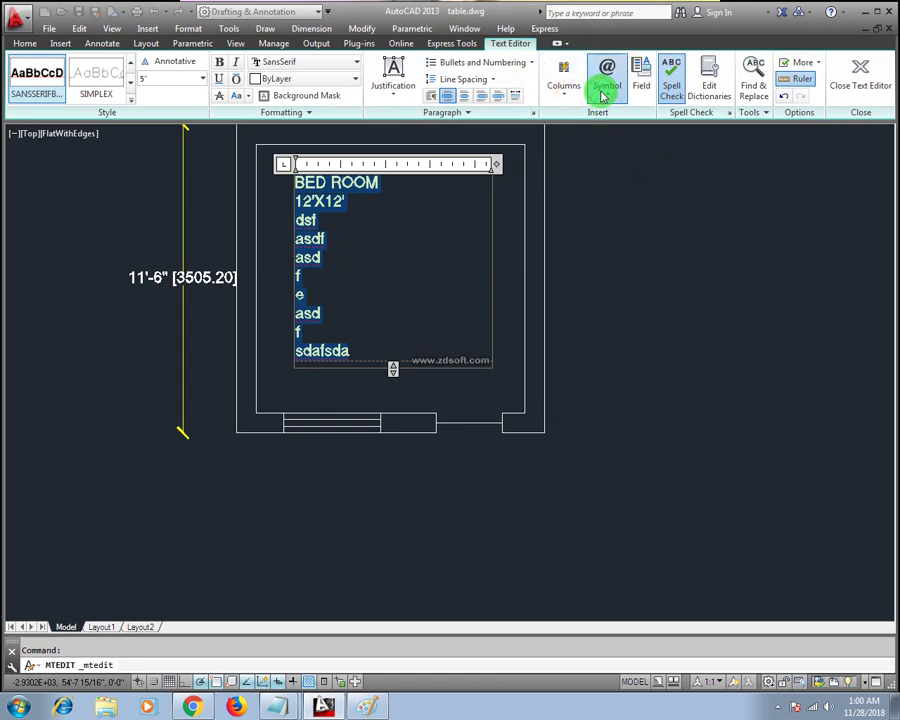
Insert the diameter symbol Ø into the label and commit it.
{"action": "left_click", "coordinate": [672, 152]}
{"action": "left_click", "coordinate": [312, 186]}
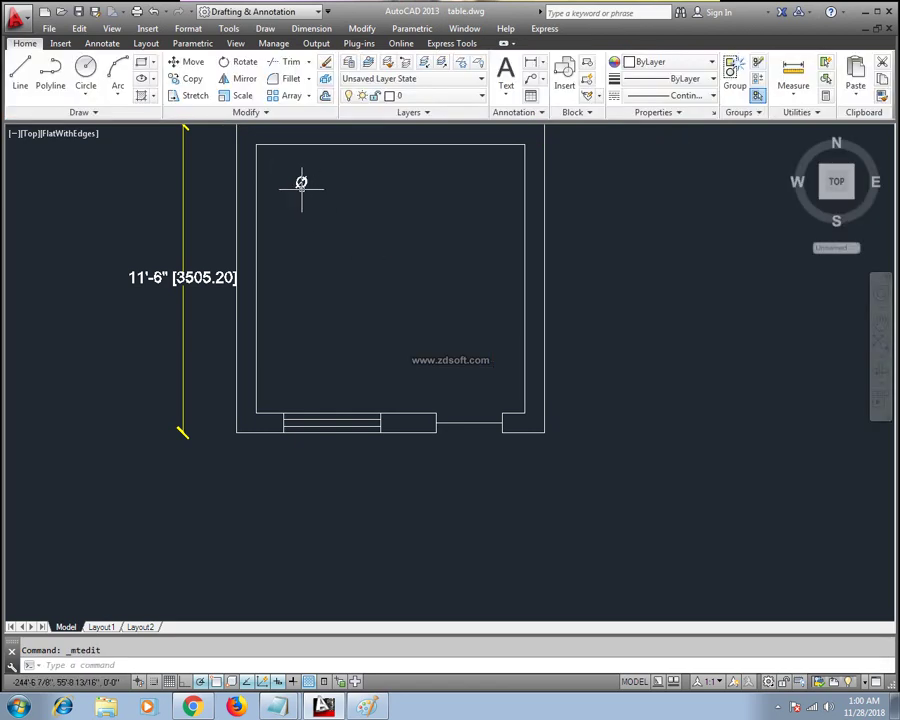
{"action": "scroll", "coordinate": [301, 182], "scroll_direction": "up", "scroll_amount": 3}
{"action": "middle_click_drag", "start_coordinate": [315, 191], "coordinate": [335, 255]}
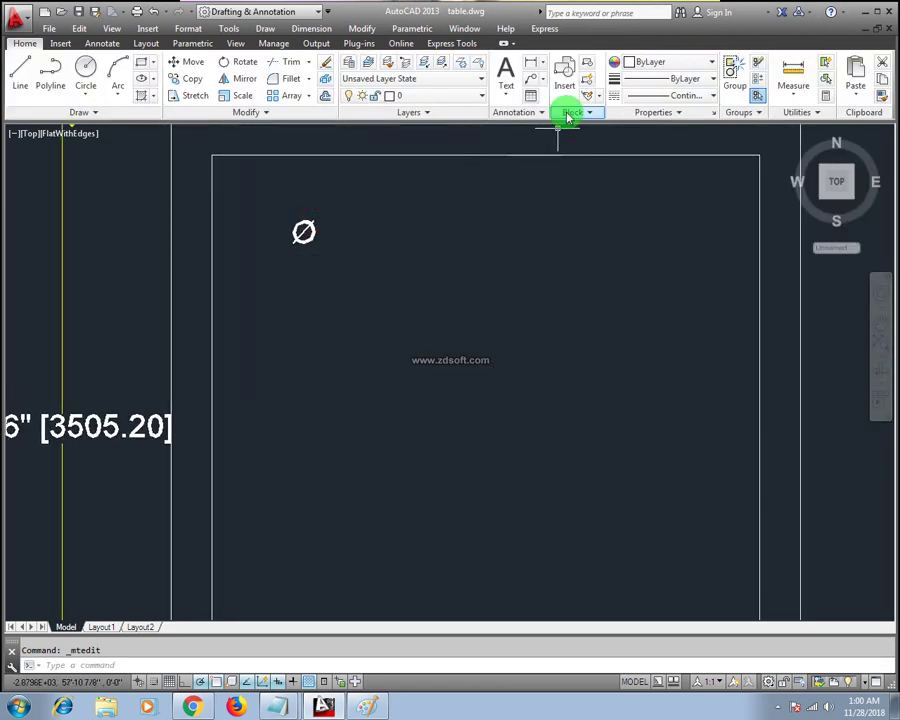
Reopen the Ø label, add a ³ symbol, enable spell check, and exit saving changes.
{"action": "double_click", "coordinate": [304, 232]}
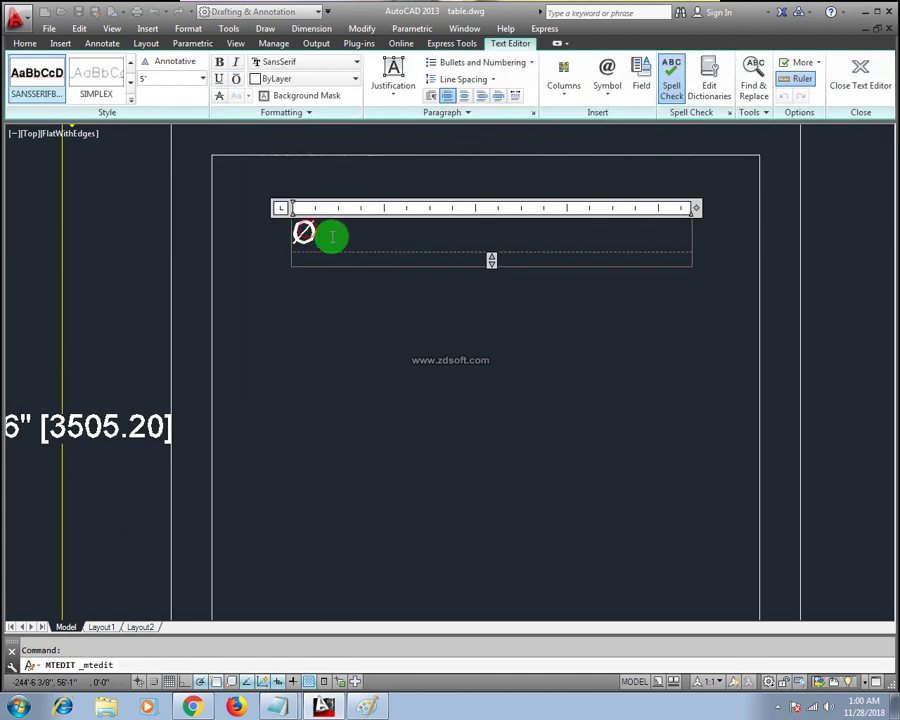
{"action": "left_click", "coordinate": [606, 80]}
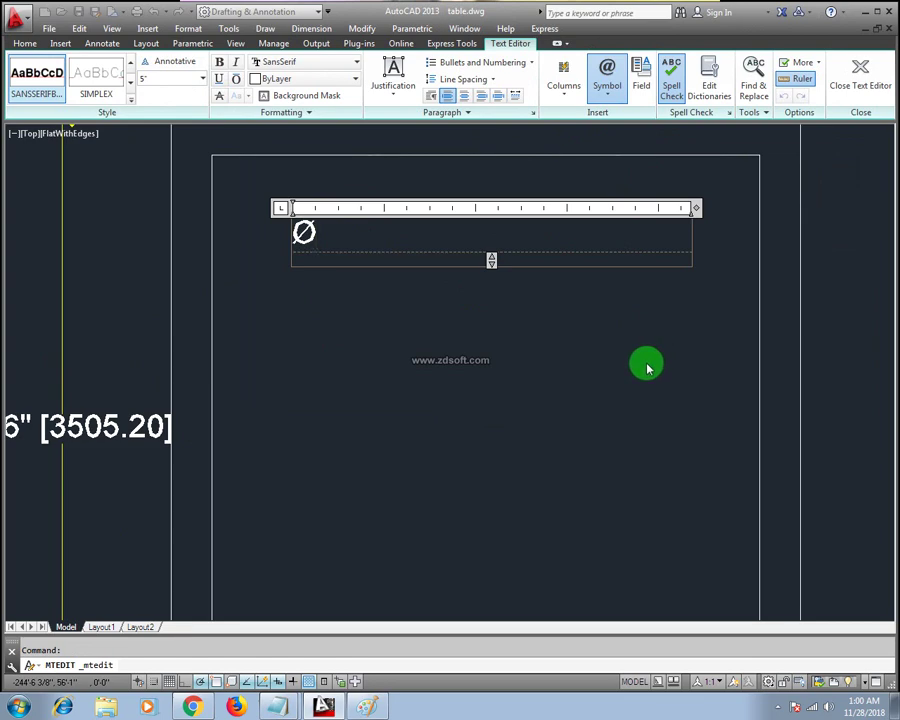
{"action": "type", "text": "³"}
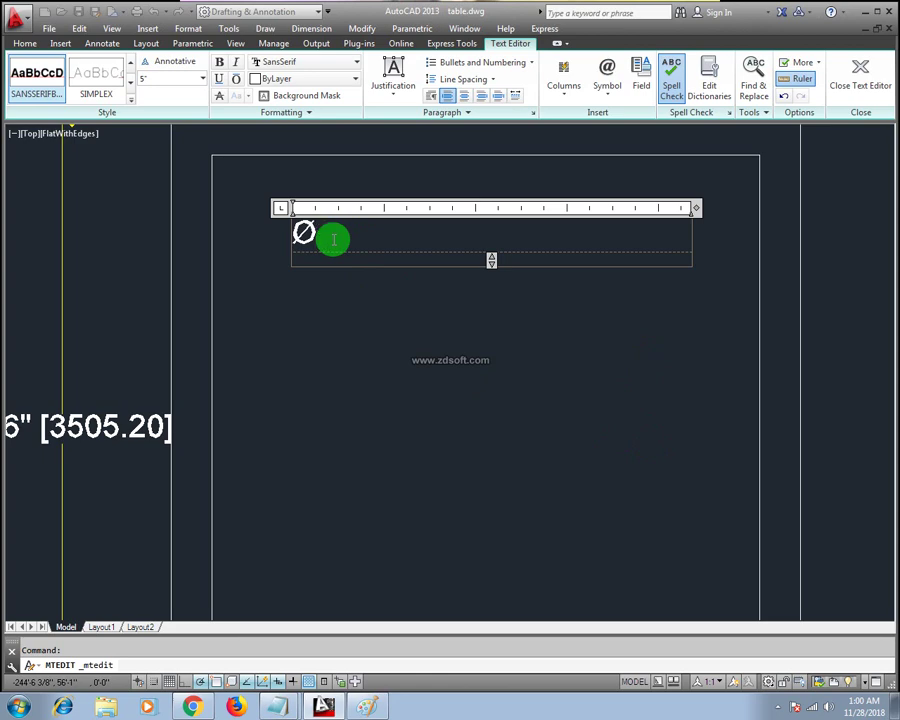
{"action": "left_click", "coordinate": [673, 92]}
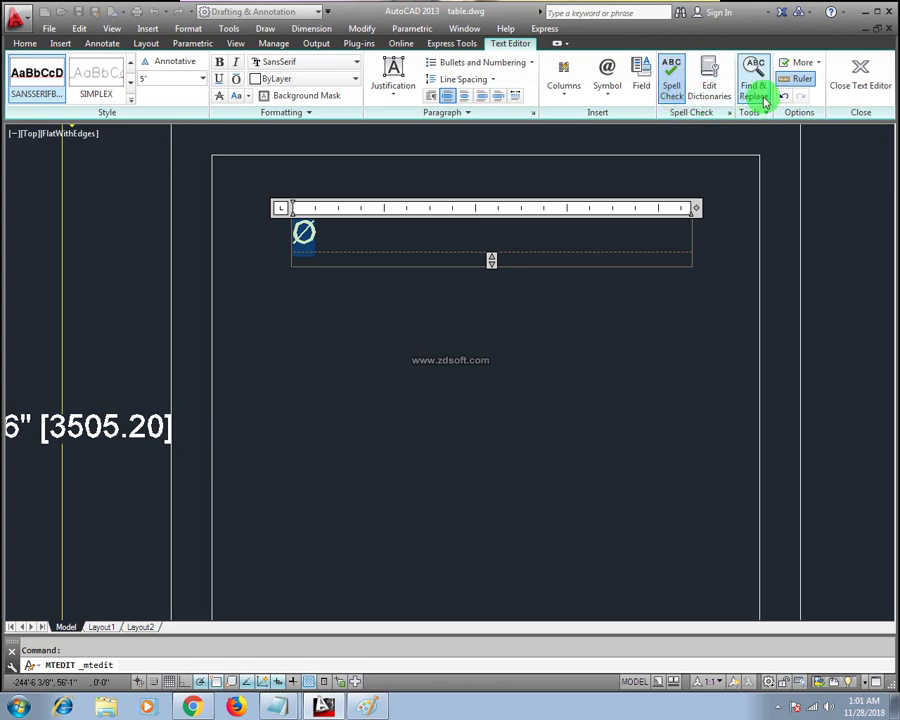
{"action": "key", "text": "Escape"}
{"action": "left_click", "coordinate": [527, 357]}
Select and delete the Ø label.
{"action": "scroll", "coordinate": [536, 362], "scroll_direction": "down", "scroll_amount": 4}
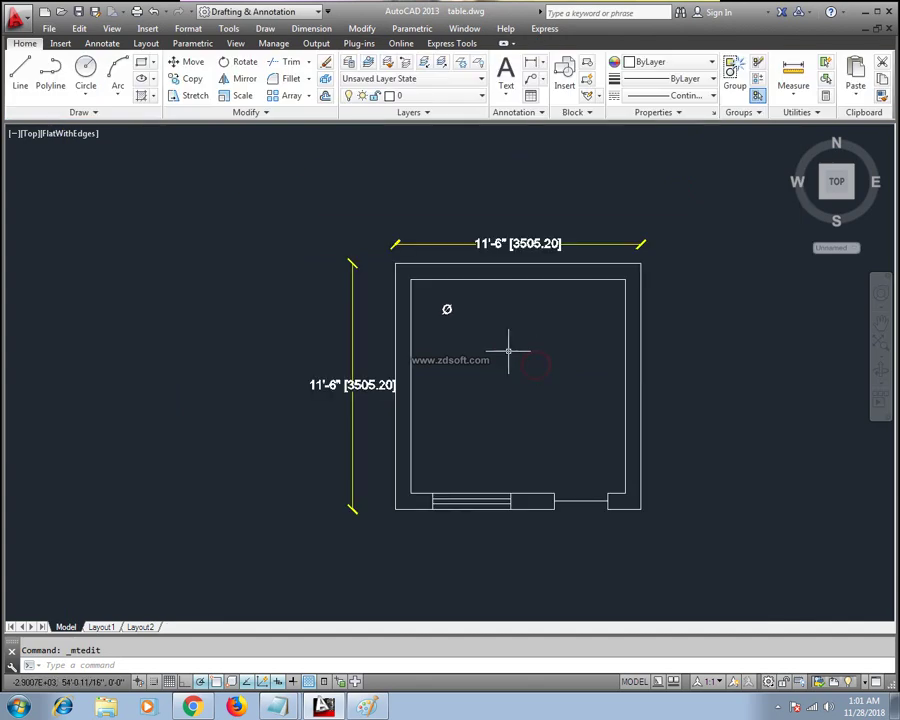
{"action": "middle_click_drag", "start_coordinate": [508, 351], "coordinate": [453, 315]}
{"action": "left_click", "coordinate": [392, 273]}
{"action": "key", "text": "Delete"}
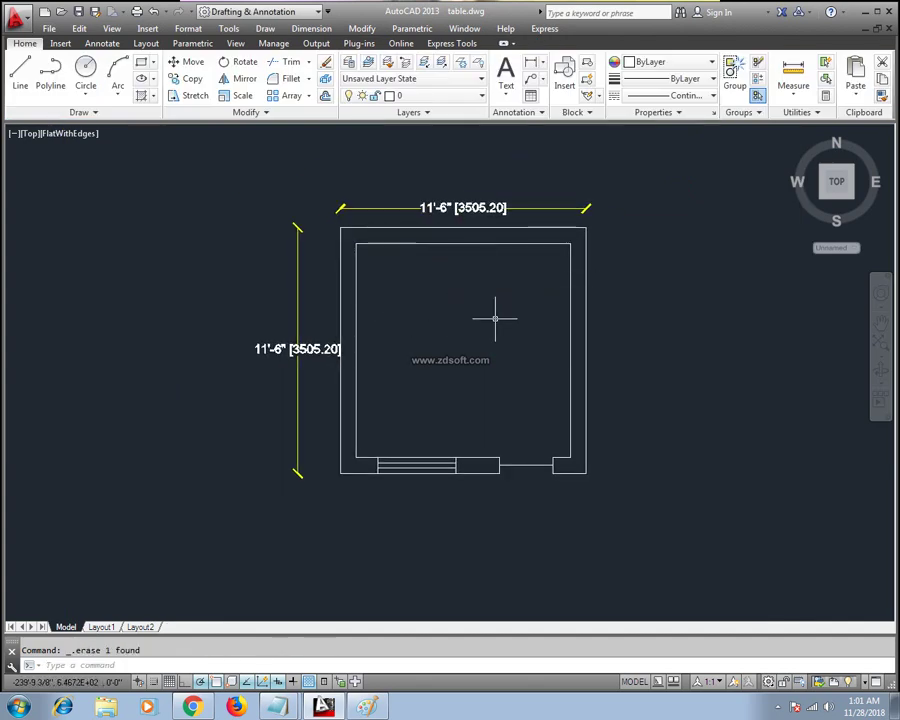
{"action": "key", "text": "Escape"}
Create a multiline text label reading 'room' inside the plan.
{"action": "scroll", "coordinate": [400, 304], "scroll_direction": "up", "scroll_amount": 2}
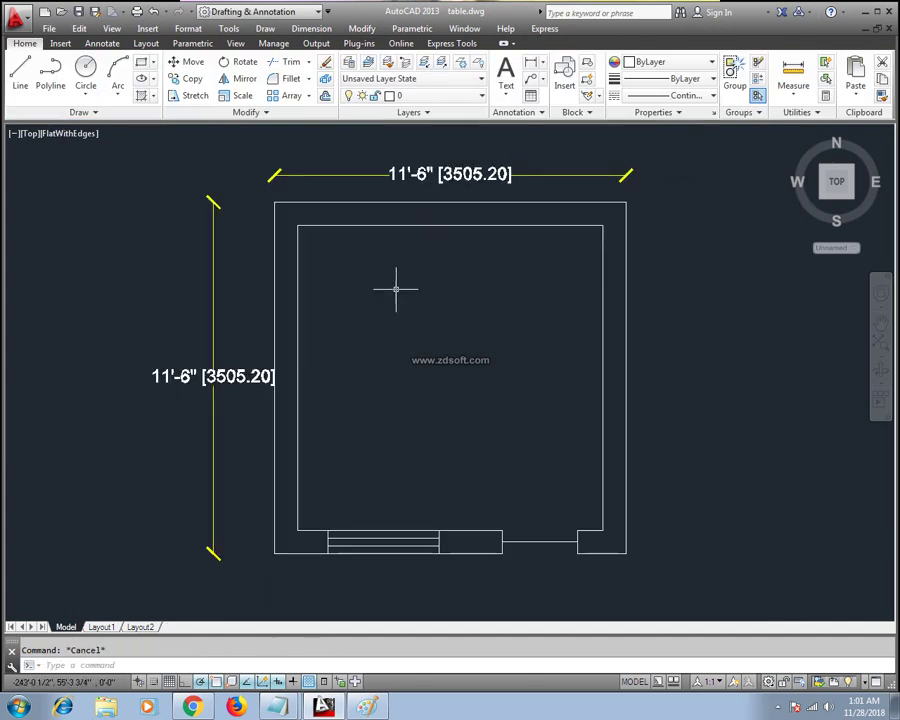
{"action": "type", "text": "mt"}
{"action": "key", "text": "Return"}
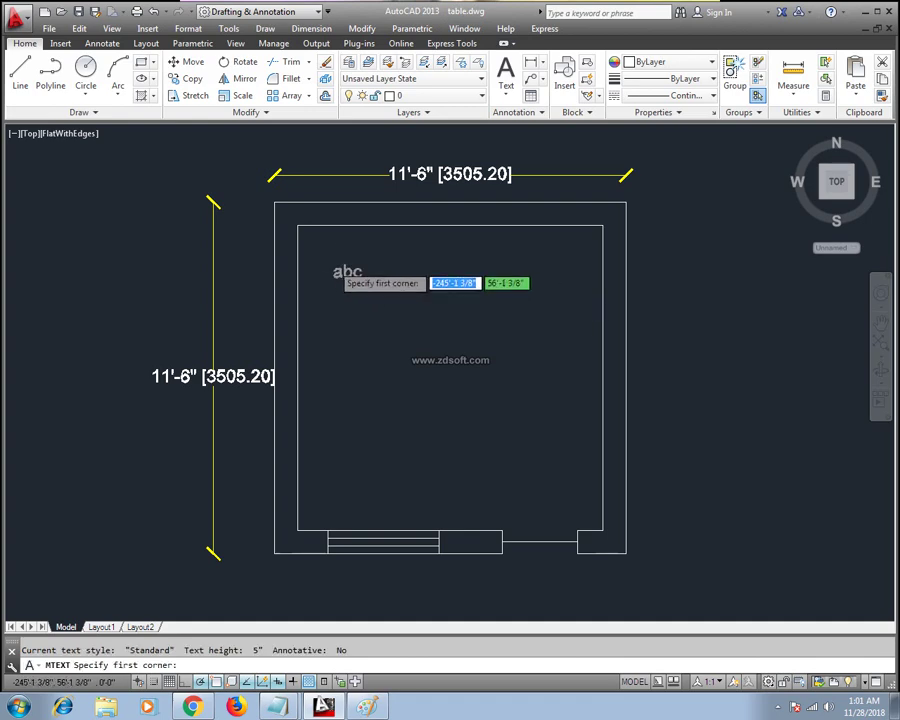
{"action": "left_click", "coordinate": [332, 265]}
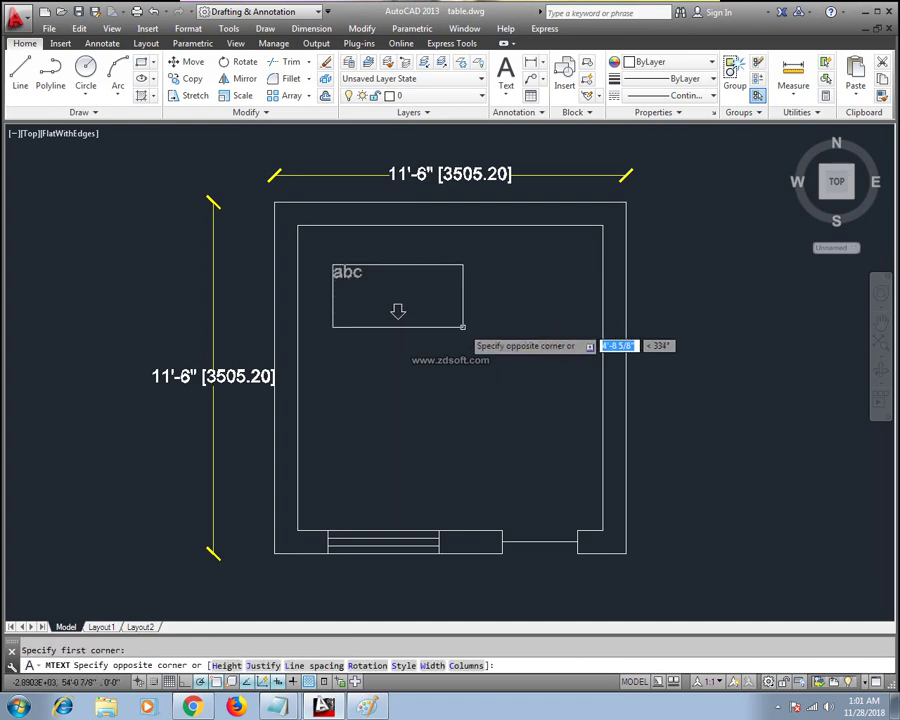
{"action": "left_click", "coordinate": [462, 326]}
{"action": "type", "text": "room"}
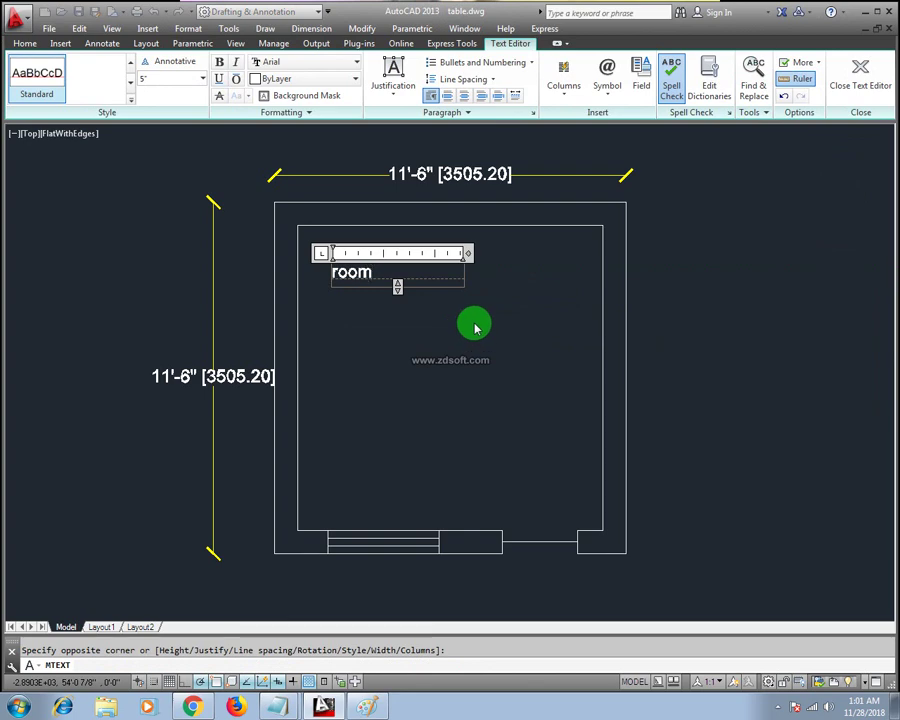
{"action": "left_click", "coordinate": [475, 328]}
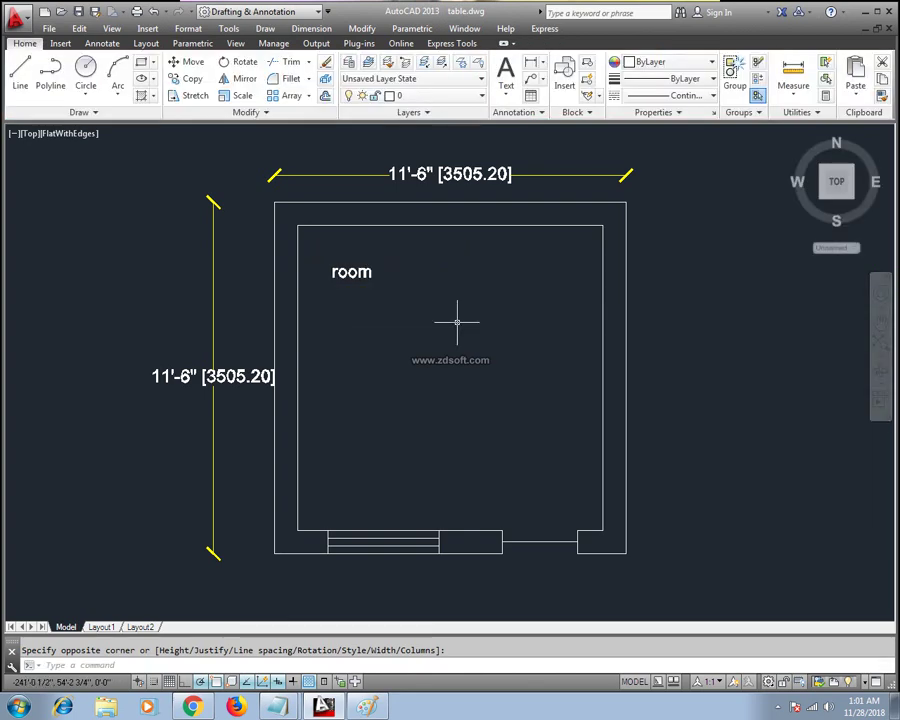
Copy the room label four times, two more inside the room and two to its right.
{"action": "left_click", "coordinate": [351, 273]}
{"action": "type", "text": "c"}
{"action": "key", "text": "Return"}
{"action": "left_click", "coordinate": [361, 315]}
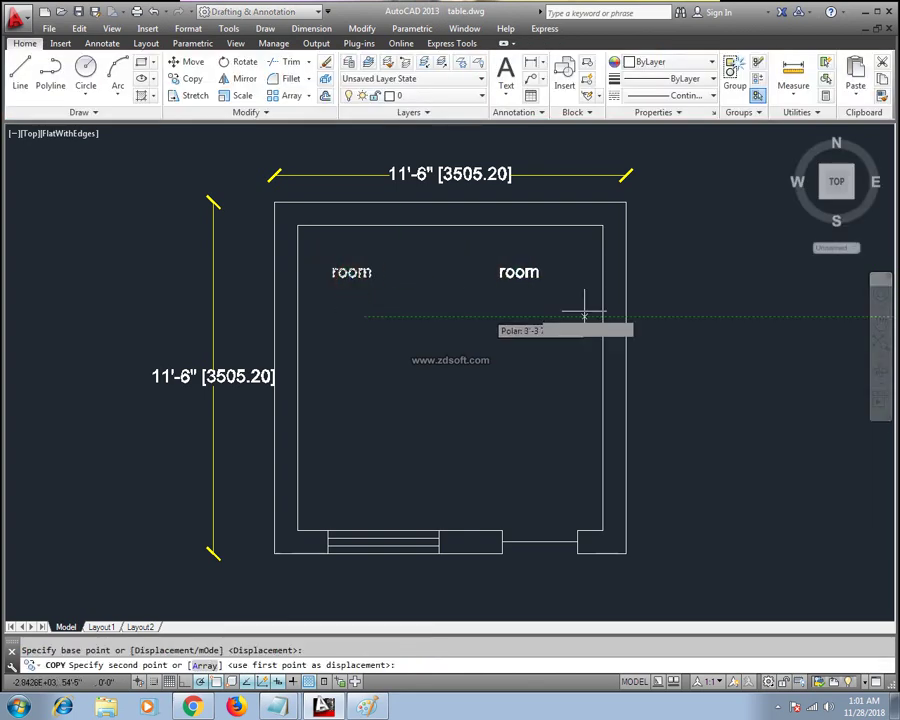
{"action": "left_click", "coordinate": [503, 340]}
{"action": "left_click", "coordinate": [483, 415]}
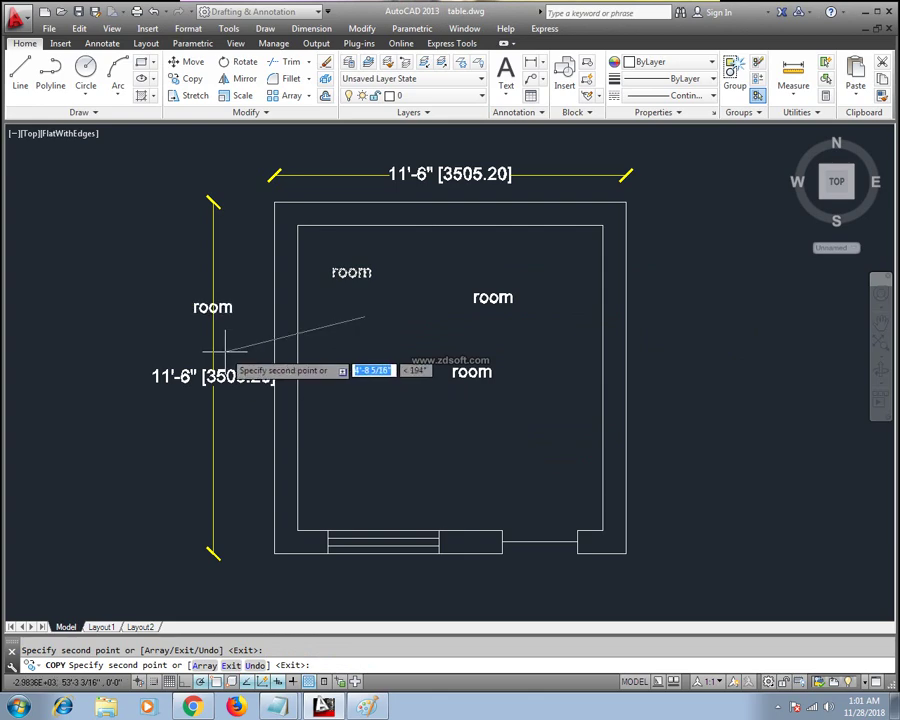
{"action": "left_click", "coordinate": [848, 304]}
{"action": "left_click", "coordinate": [701, 447]}
{"action": "middle_click_drag", "start_coordinate": [740, 406], "coordinate": [632, 402]}
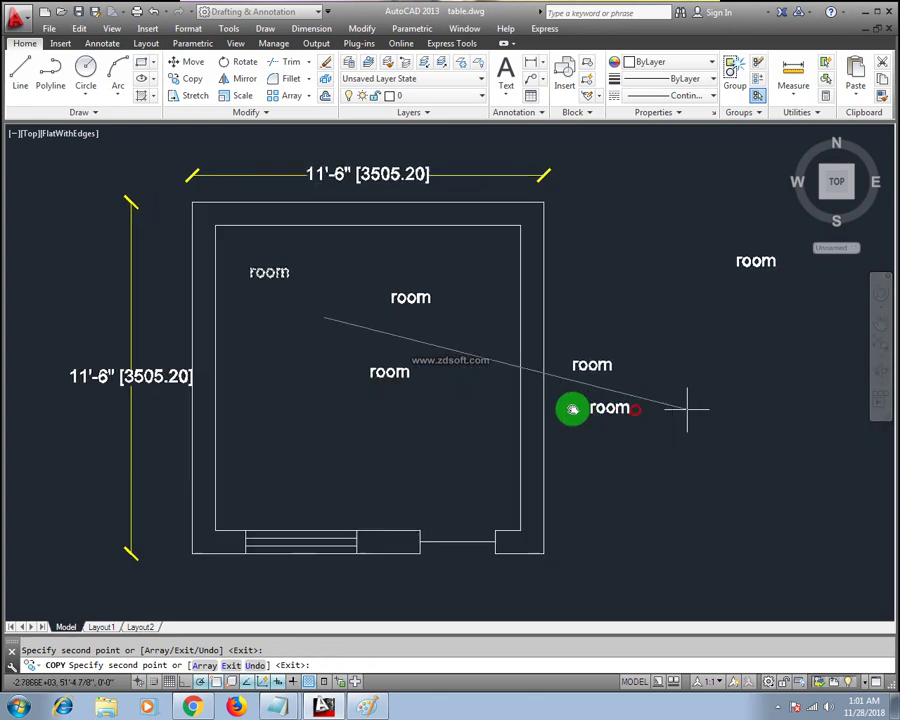
{"action": "key", "text": "Escape"}
{"action": "middle_click_drag", "start_coordinate": [362, 383], "coordinate": [321, 378]}
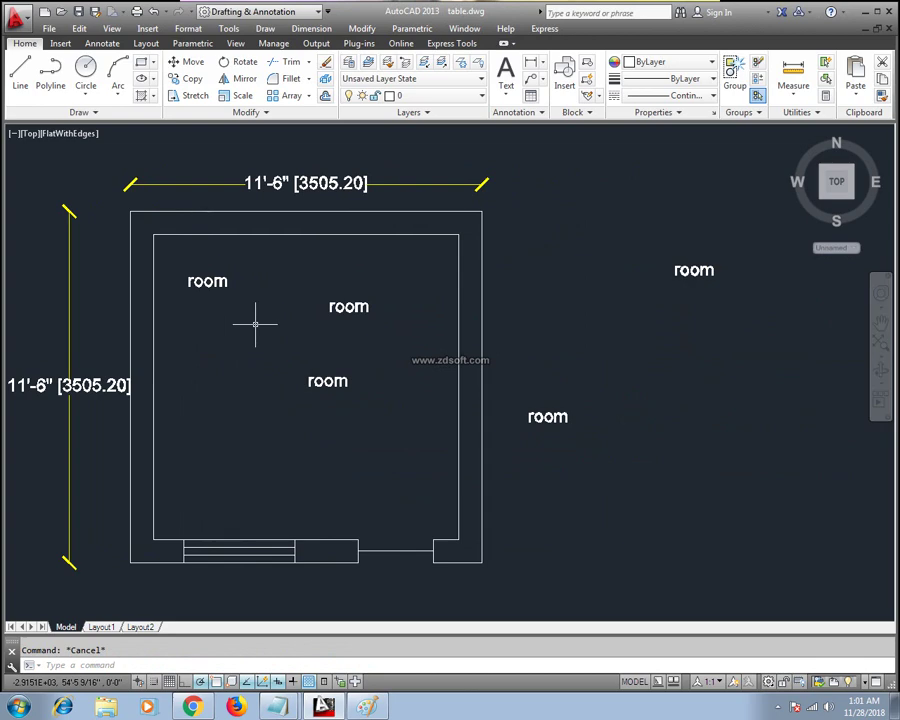
Open the top-left 'room' label for editing, select its text, and bring up Find and Replace.
{"action": "double_click", "coordinate": [212, 285]}
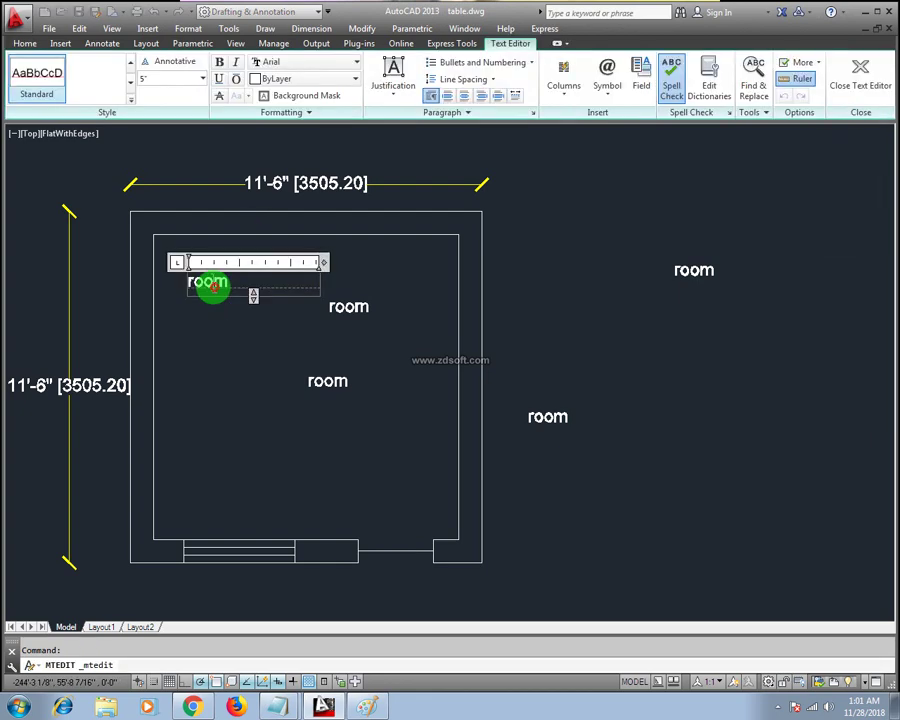
{"action": "left_click_drag", "start_coordinate": [212, 285], "coordinate": [313, 314]}
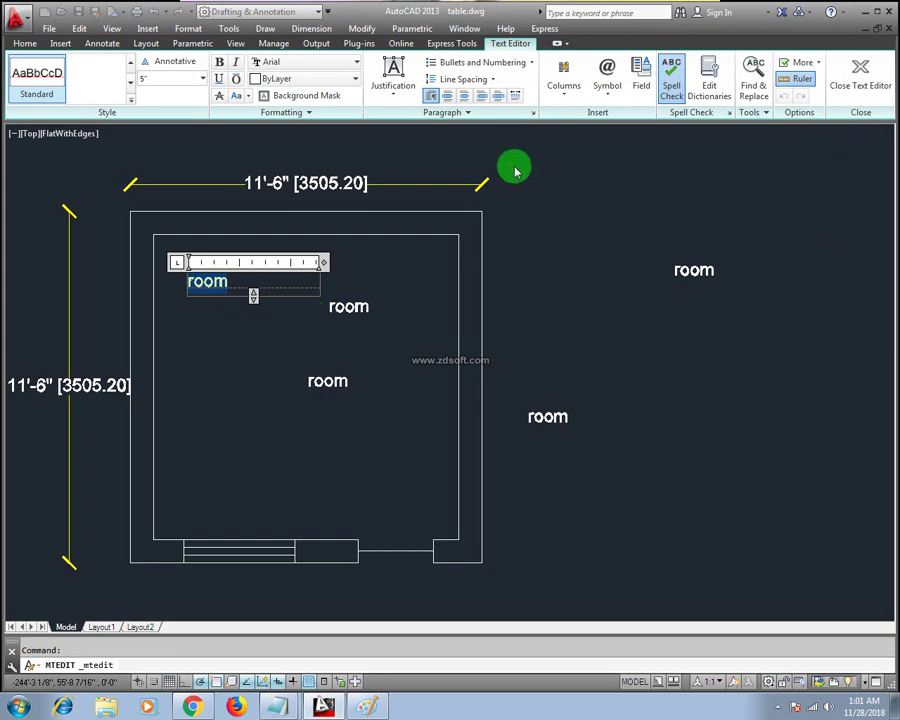
{"action": "left_click", "coordinate": [753, 78]}
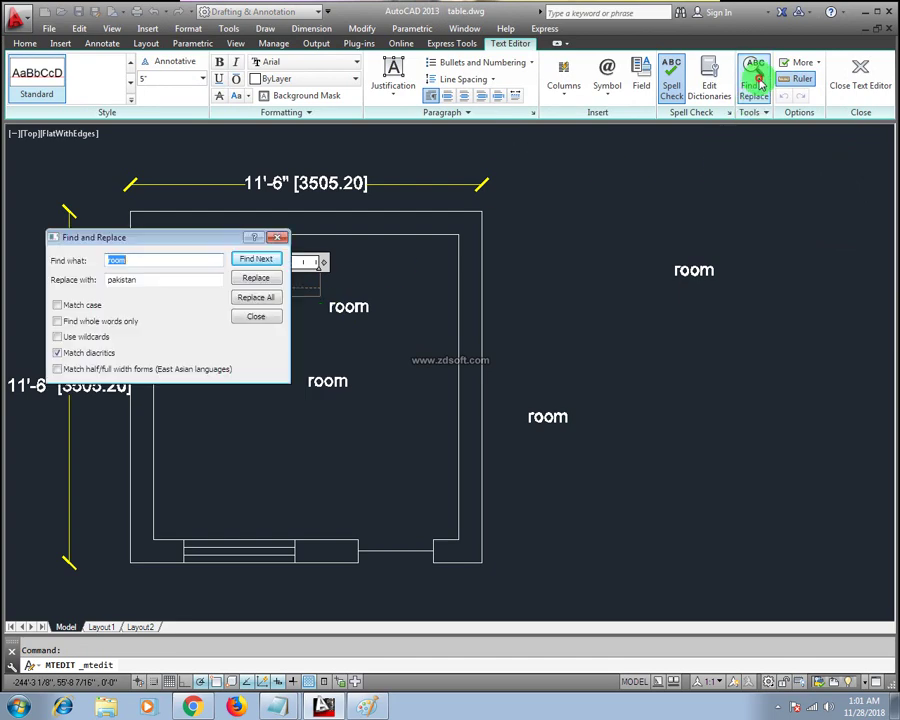
{"action": "left_click_drag", "start_coordinate": [165, 240], "coordinate": [594, 202]}
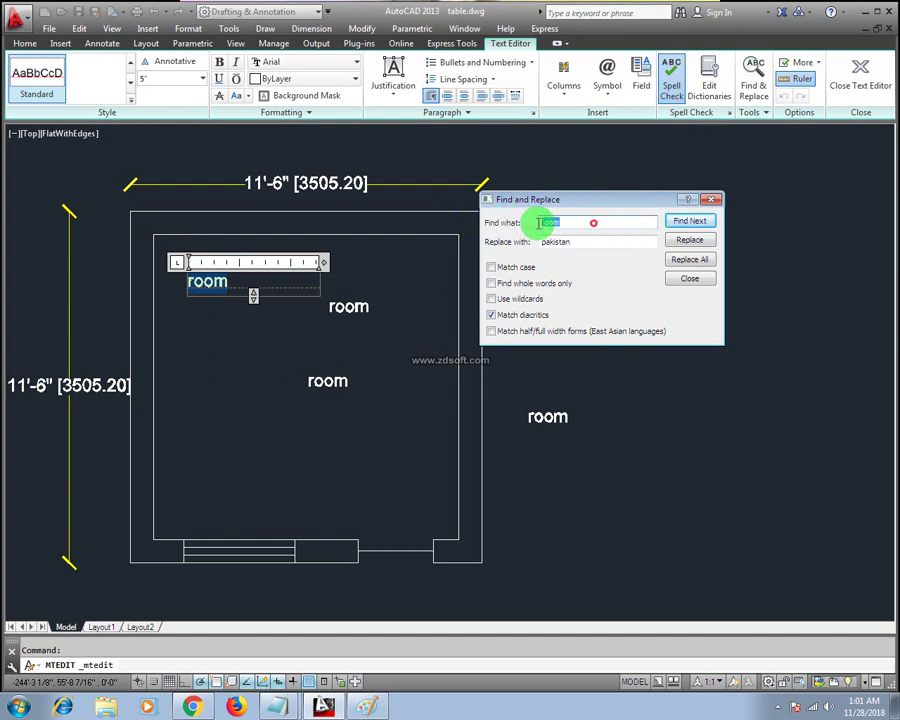
Replace 'room' with 'Bed Room' using Replace All, then close the dialog and editor.
{"action": "left_click_drag", "start_coordinate": [558, 222], "coordinate": [516, 226]}
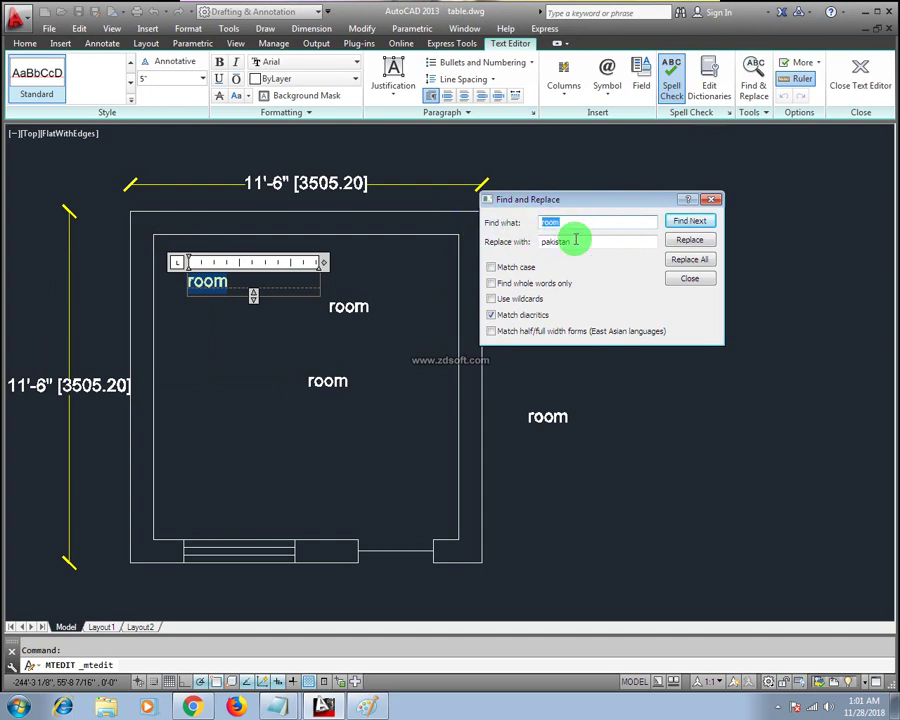
{"action": "double_click", "coordinate": [563, 224]}
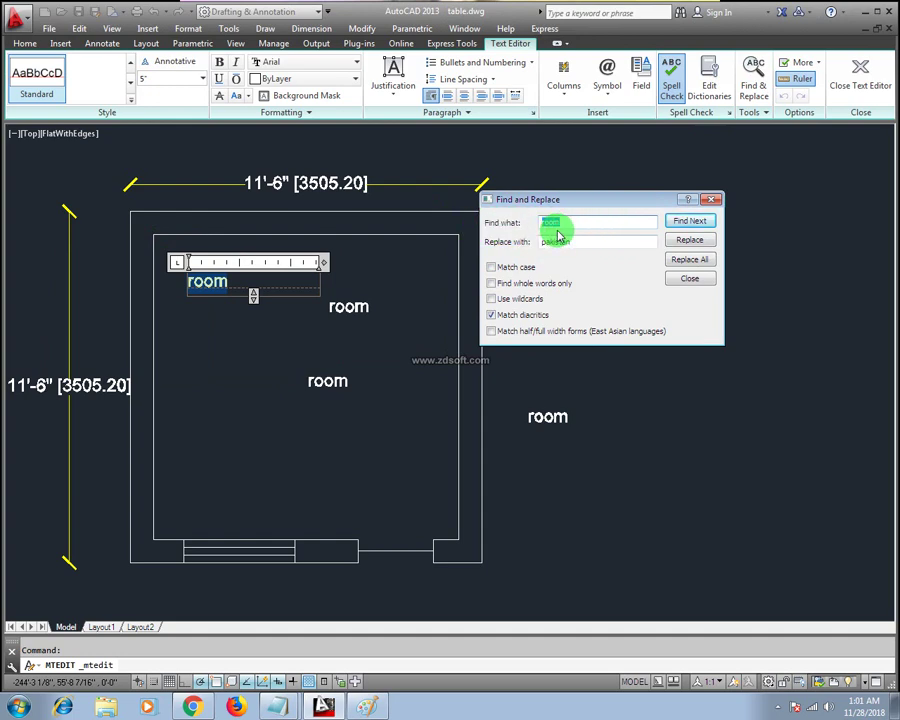
{"action": "left_click_drag", "start_coordinate": [578, 240], "coordinate": [490, 250]}
{"action": "type", "text": "Bed Room"}
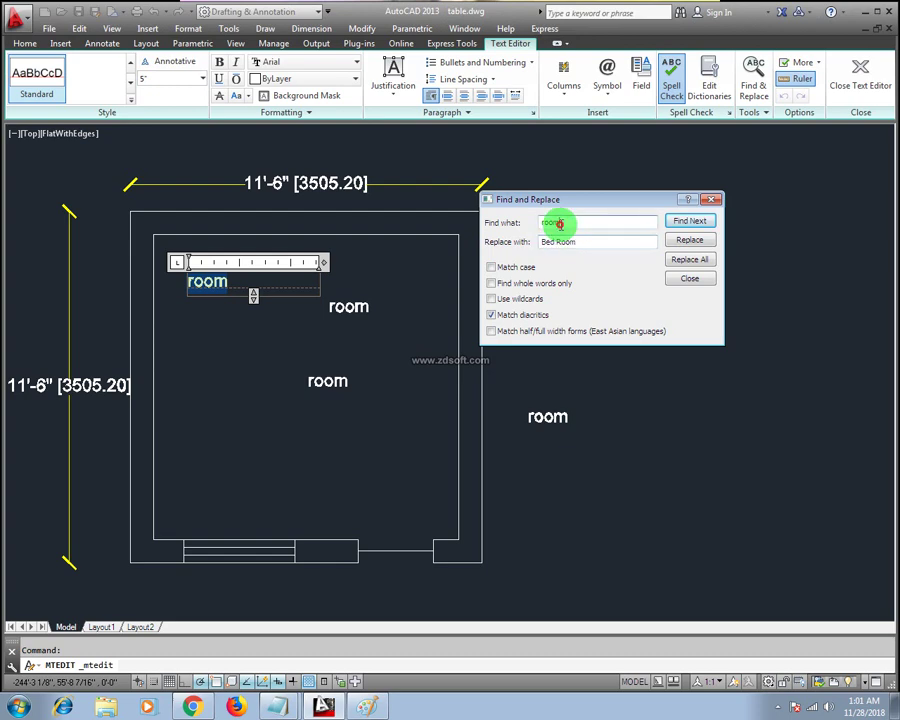
{"action": "left_click", "coordinate": [560, 224]}
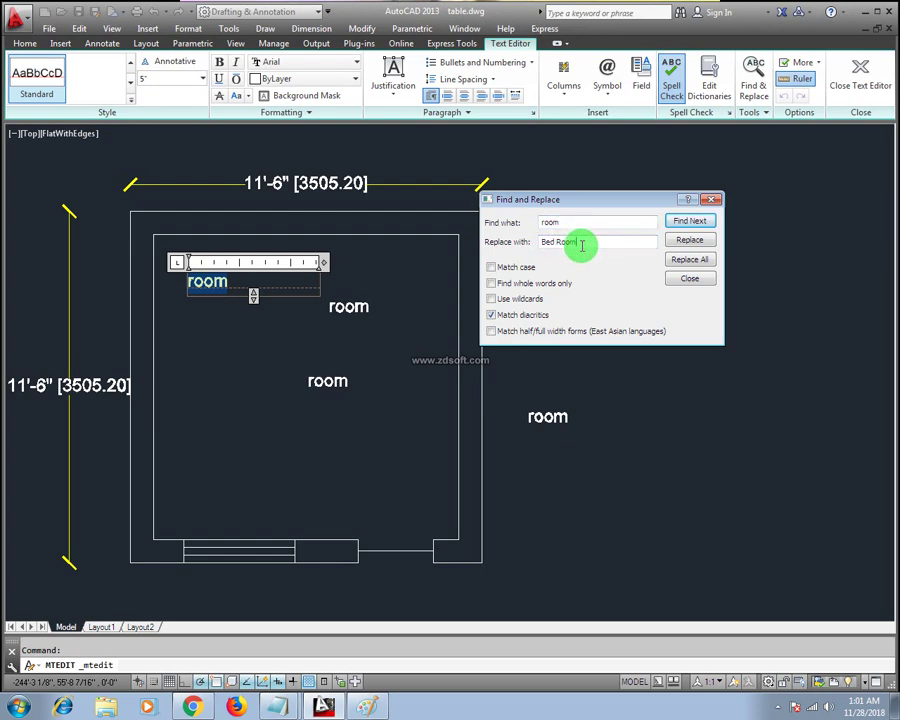
{"action": "left_click", "coordinate": [697, 262]}
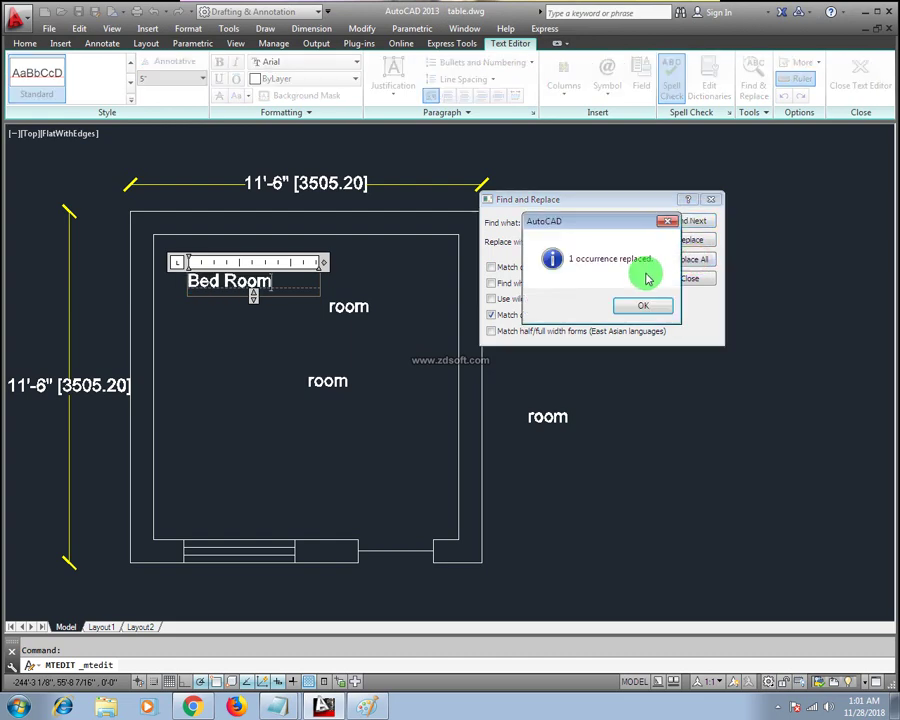
{"action": "left_click", "coordinate": [642, 305]}
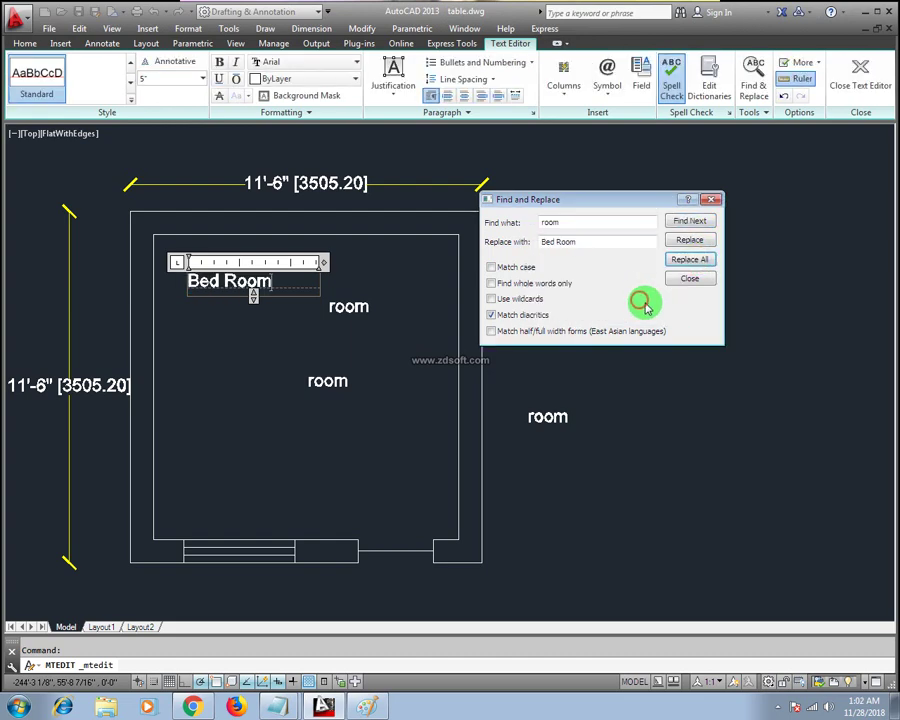
{"action": "left_click", "coordinate": [712, 199]}
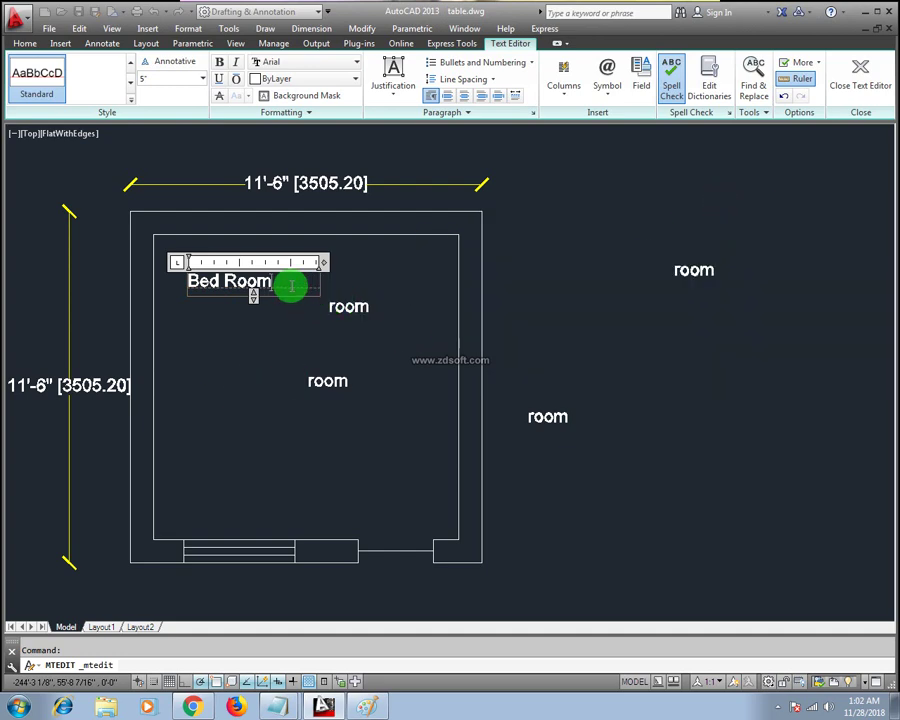
{"action": "left_click", "coordinate": [690, 268]}
{"action": "left_click", "coordinate": [255, 280]}
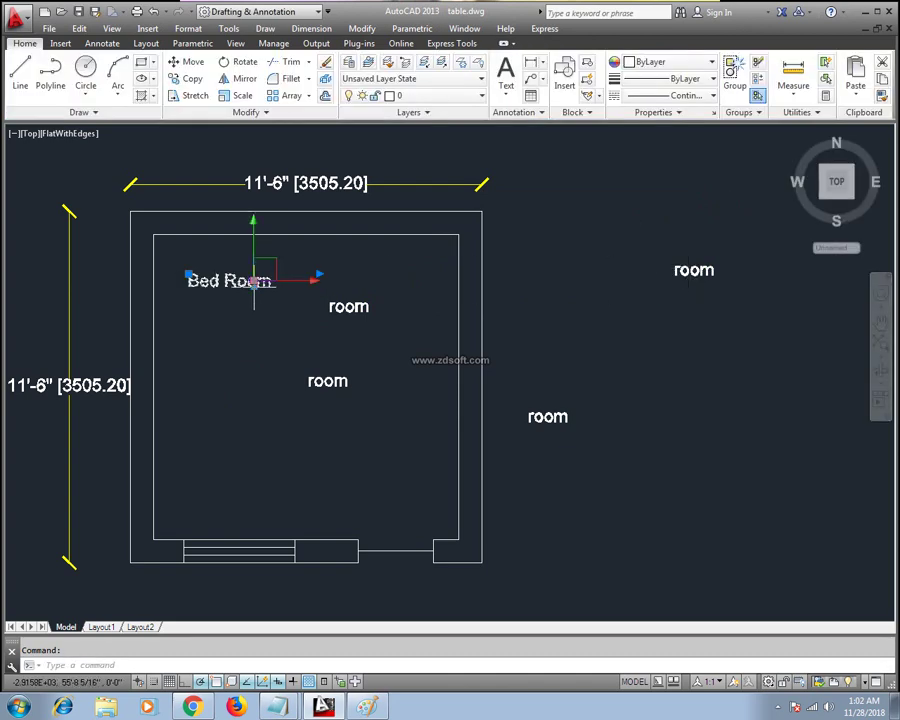
Rename the neighbouring 'room' label to 'Bed Room' with Find and Replace.
{"action": "double_click", "coordinate": [259, 284]}
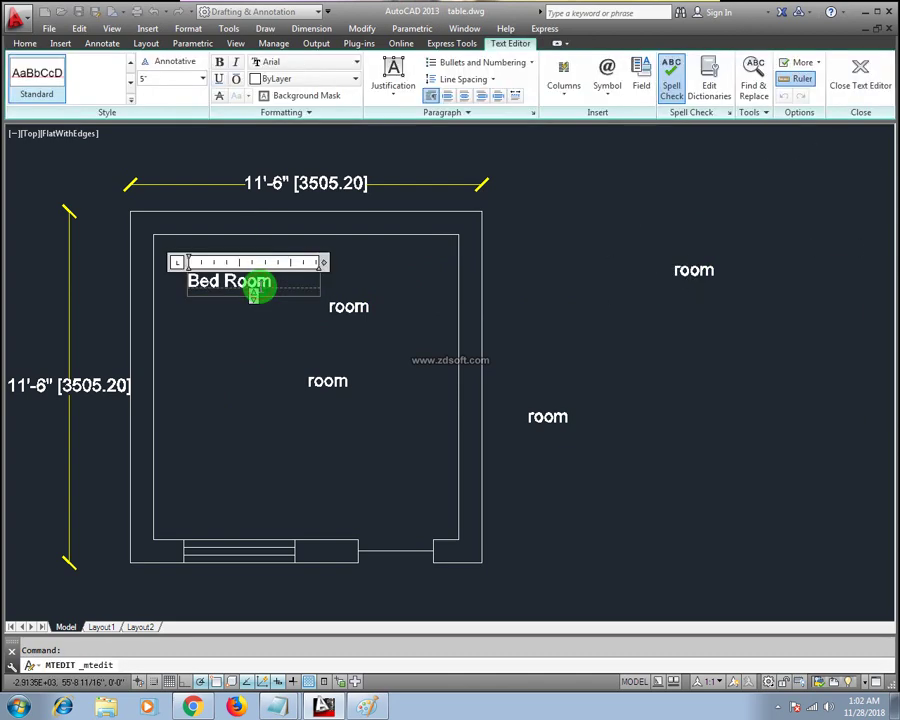
{"action": "key", "text": "Escape"}
{"action": "double_click", "coordinate": [341, 307]}
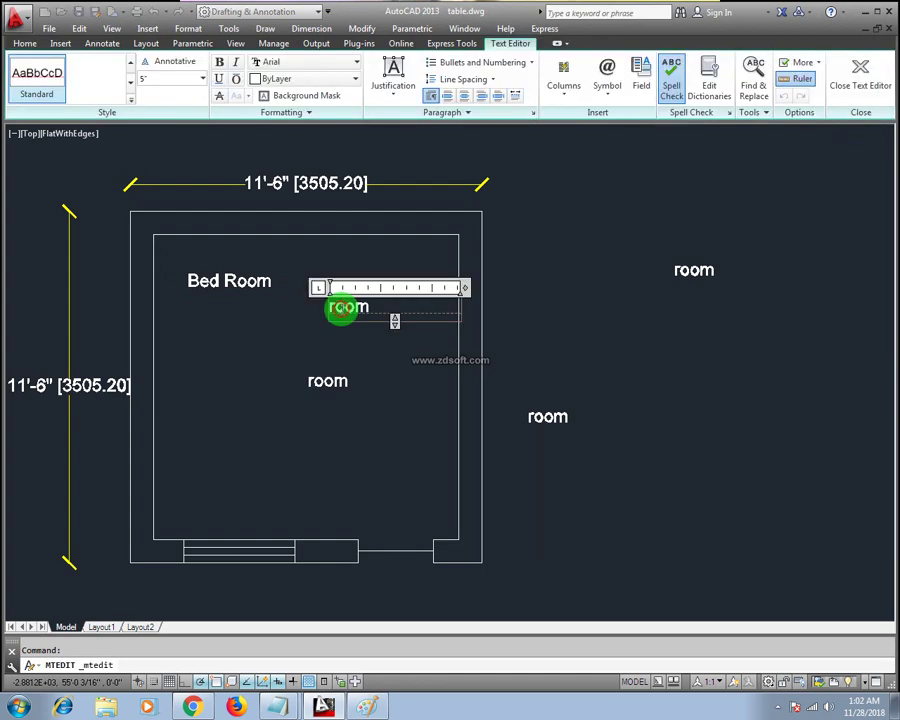
{"action": "left_click", "coordinate": [765, 92]}
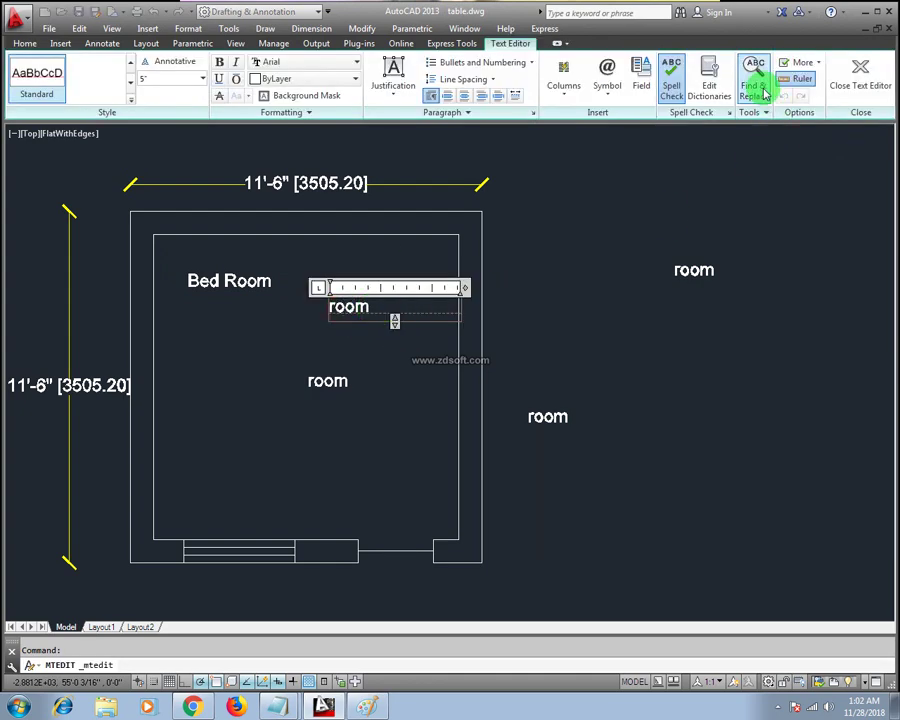
{"action": "left_click_drag", "start_coordinate": [327, 264], "coordinate": [606, 151]}
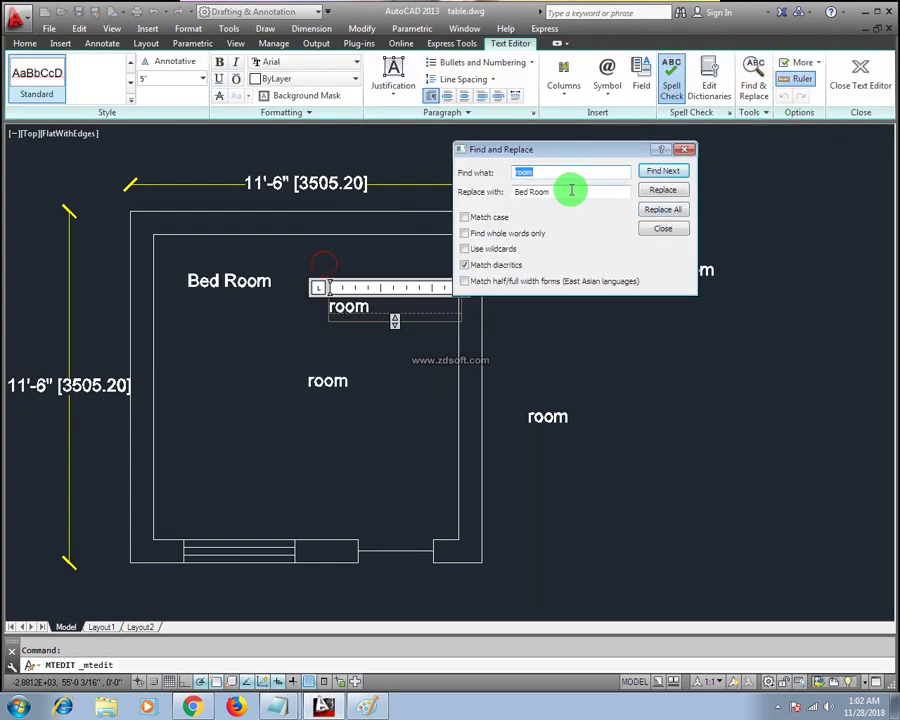
{"action": "left_click", "coordinate": [663, 190]}
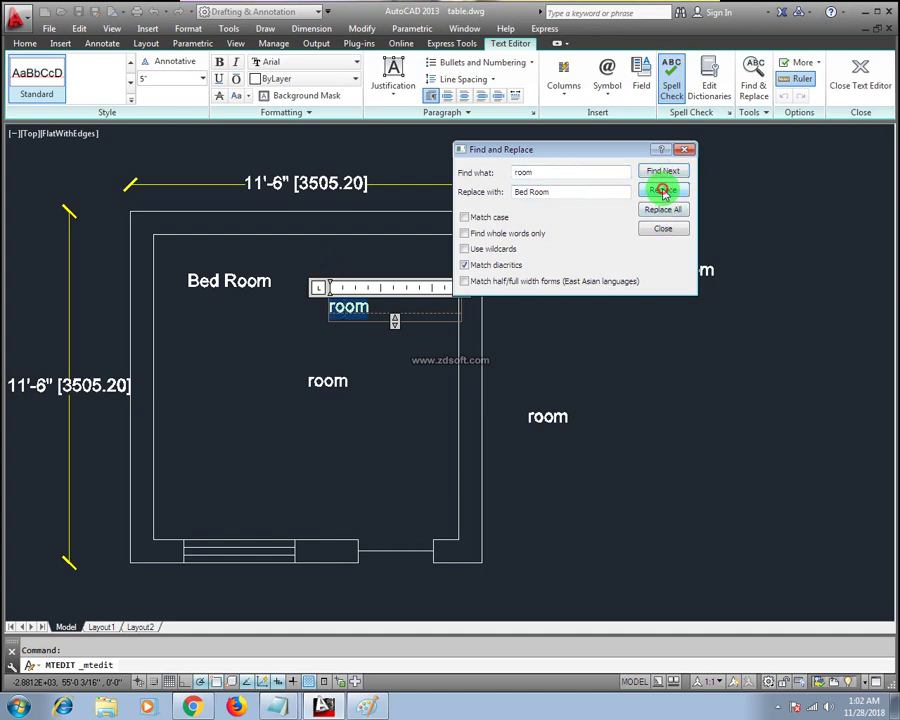
{"action": "left_click", "coordinate": [663, 209]}
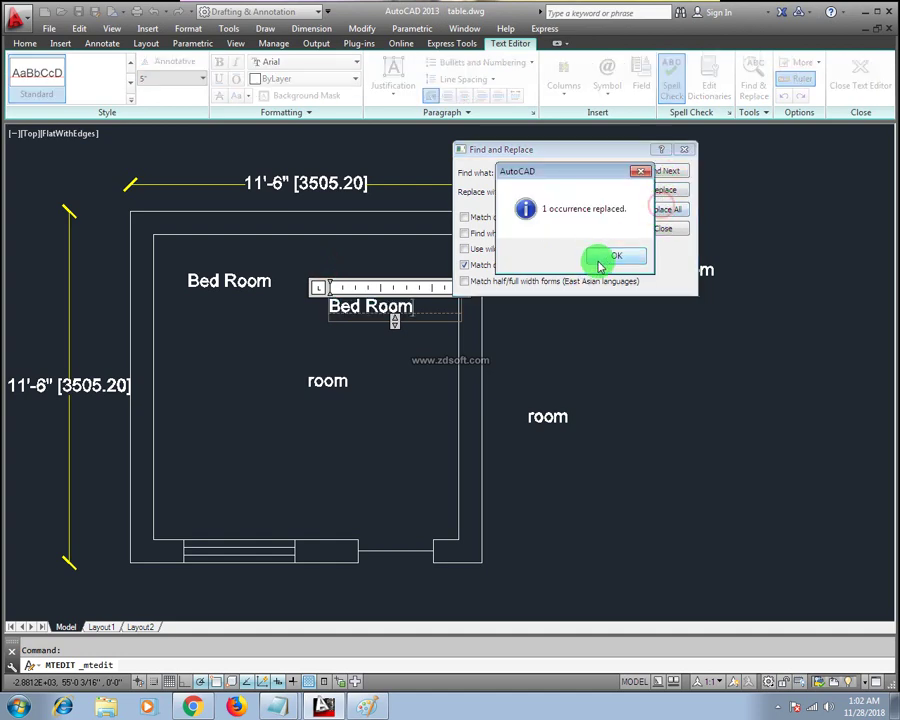
{"action": "left_click", "coordinate": [600, 260]}
{"action": "left_click", "coordinate": [684, 149]}
{"action": "left_click", "coordinate": [420, 358]}
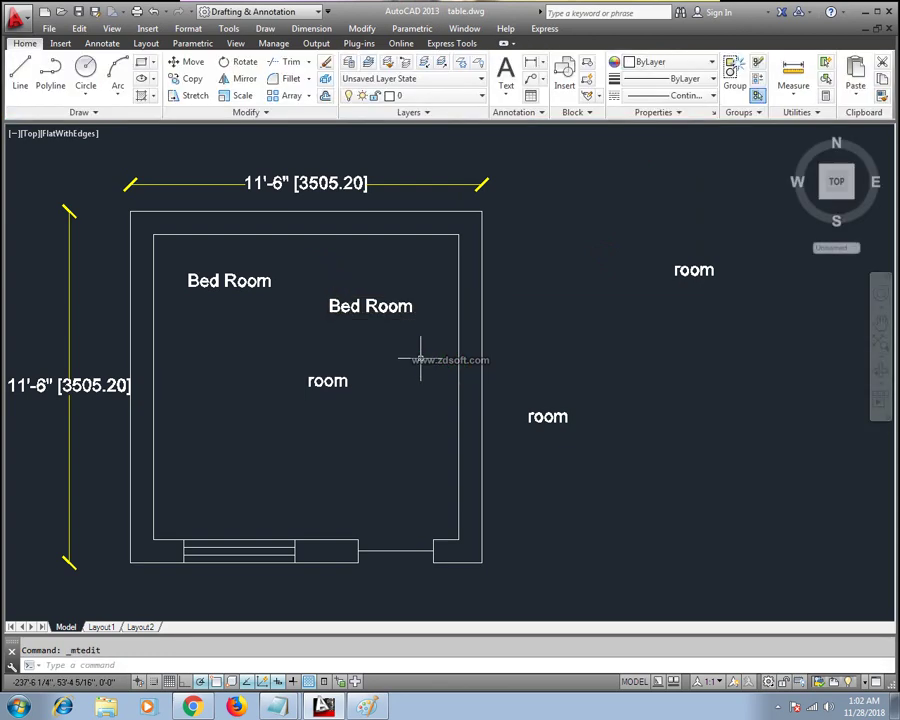
Draw a multiline text box with the mt alias, then close the empty editor.
{"action": "type", "text": "mt"}
{"action": "key", "text": "Return"}
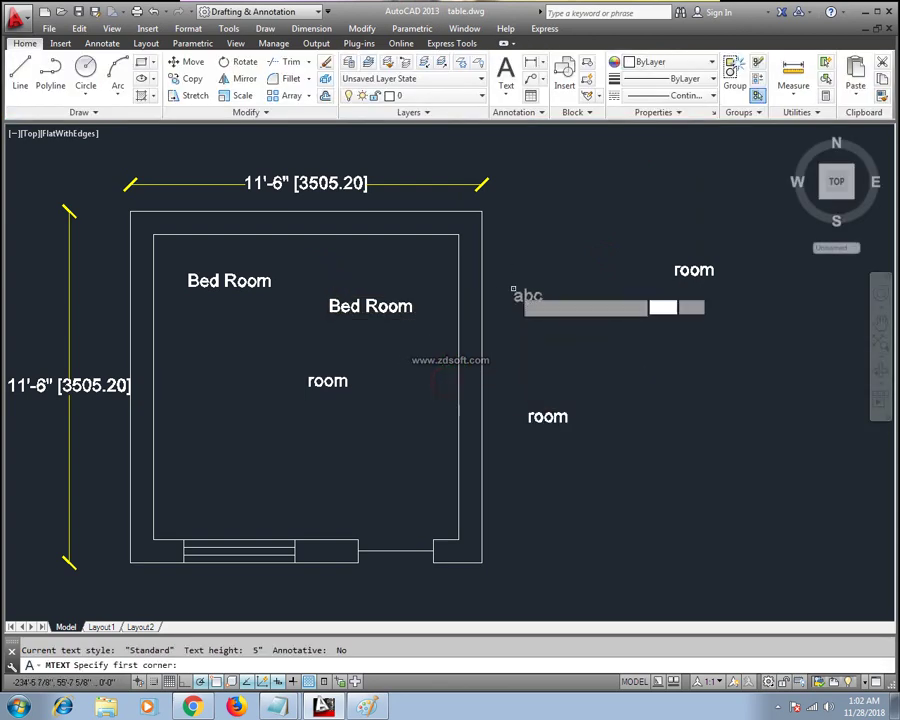
{"action": "left_click", "coordinate": [513, 292]}
{"action": "left_click", "coordinate": [767, 473]}
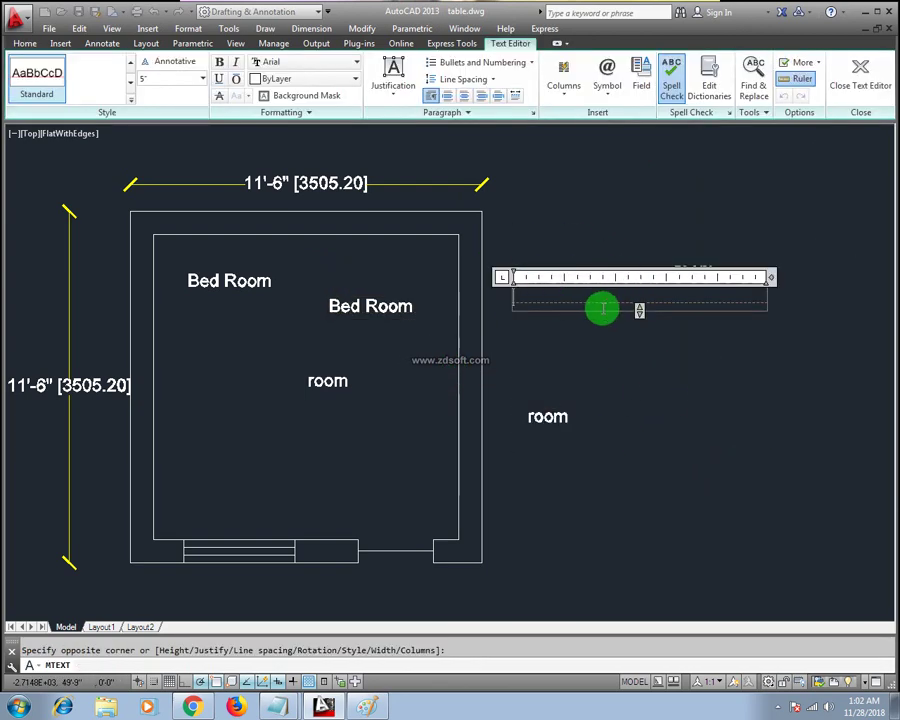
{"action": "left_click", "coordinate": [623, 281]}
Delete the upper-right, lower-right and centre 'room' labels, then reopen the second Bed Room label.
{"action": "left_click", "coordinate": [700, 250]}
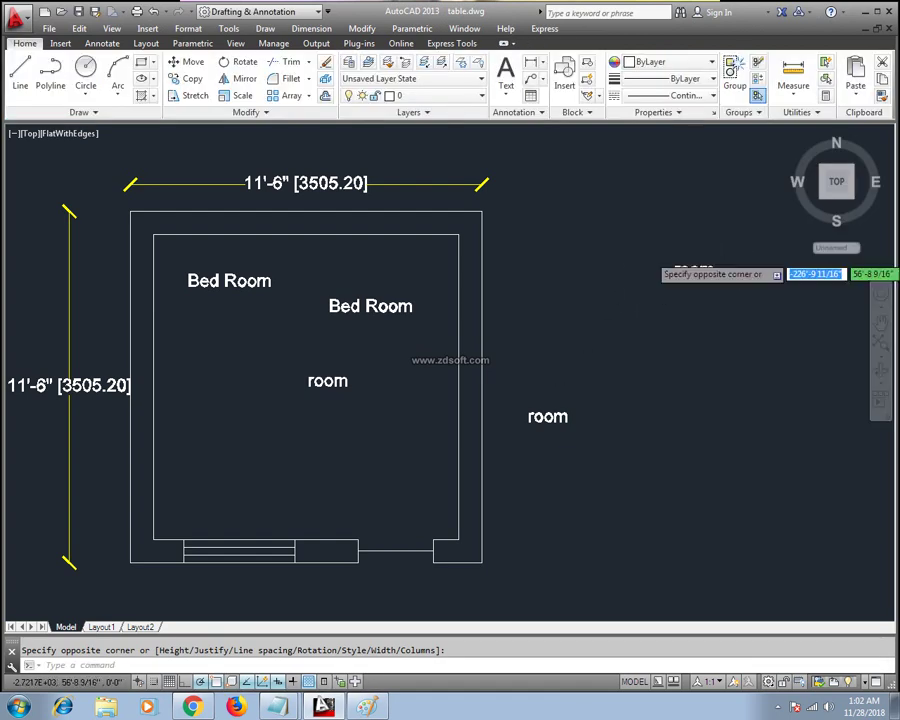
{"action": "left_click", "coordinate": [686, 296]}
{"action": "key", "text": "Delete"}
{"action": "left_click", "coordinate": [547, 416]}
{"action": "key", "text": "Delete"}
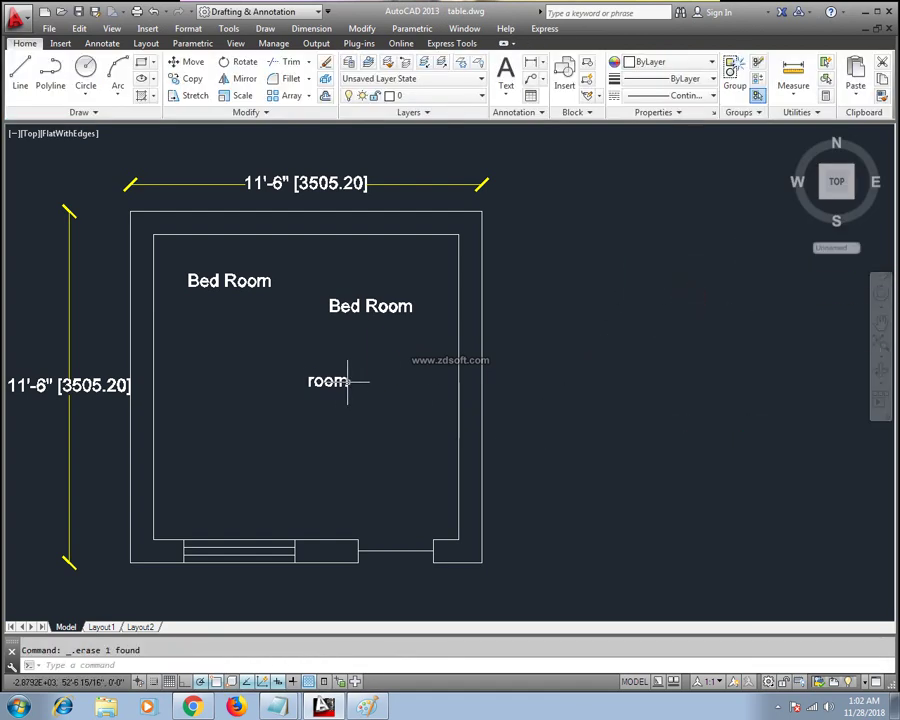
{"action": "left_click", "coordinate": [330, 380]}
{"action": "key", "text": "Delete"}
{"action": "left_click", "coordinate": [355, 300]}
{"action": "double_click", "coordinate": [355, 305]}
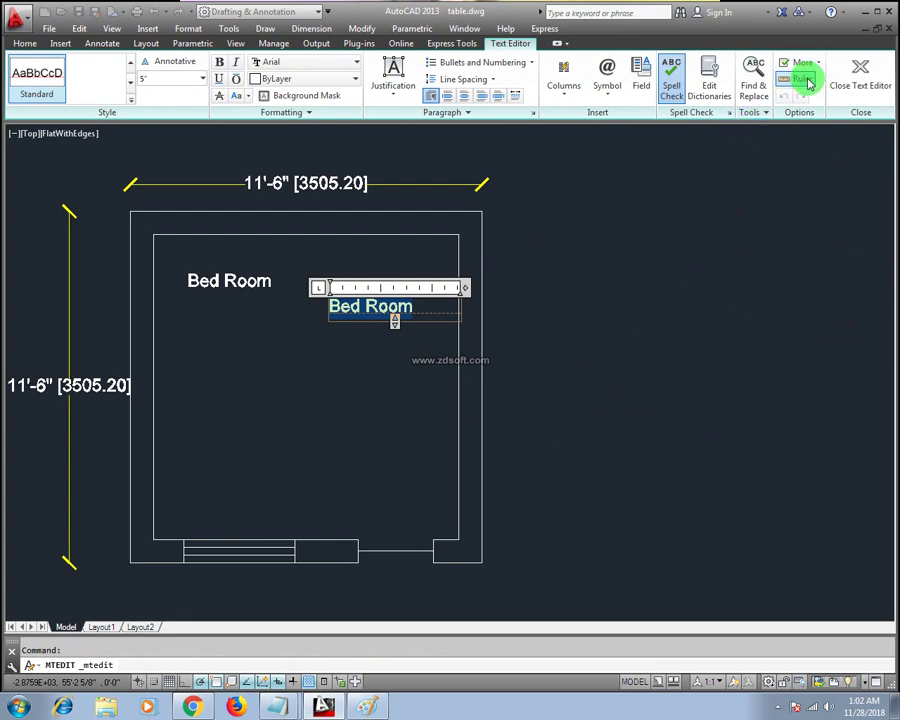
{"action": "left_click", "coordinate": [420, 305]}
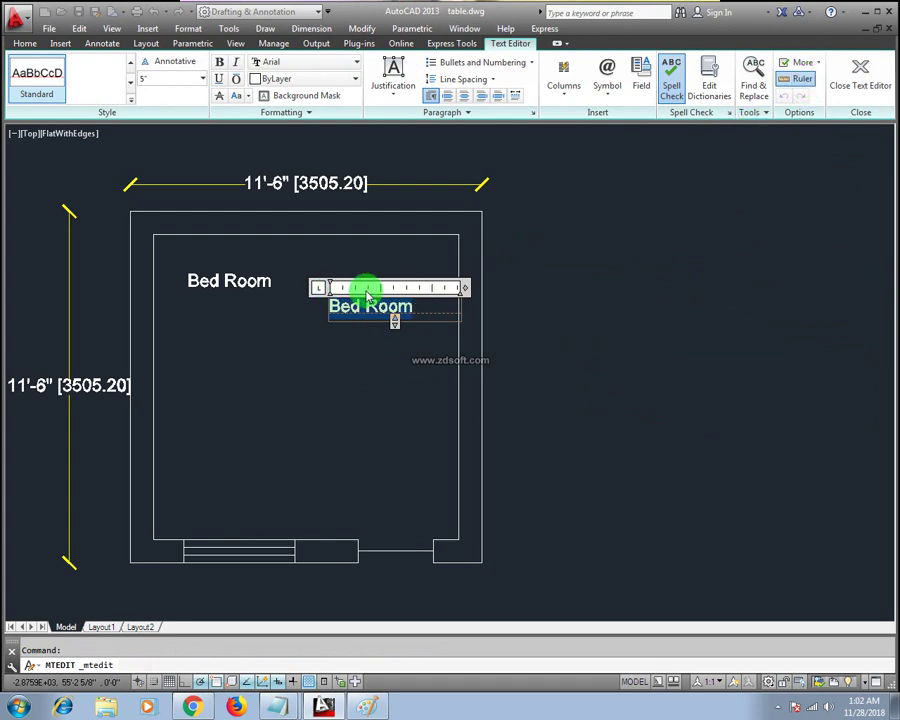
{"action": "left_click", "coordinate": [795, 85]}
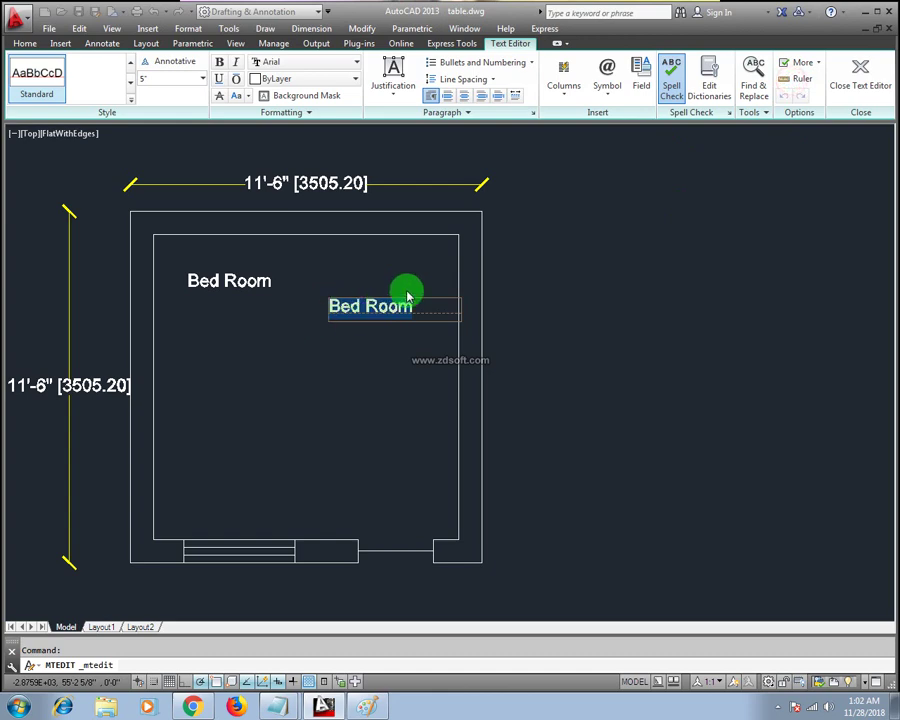
{"action": "left_click", "coordinate": [797, 86]}
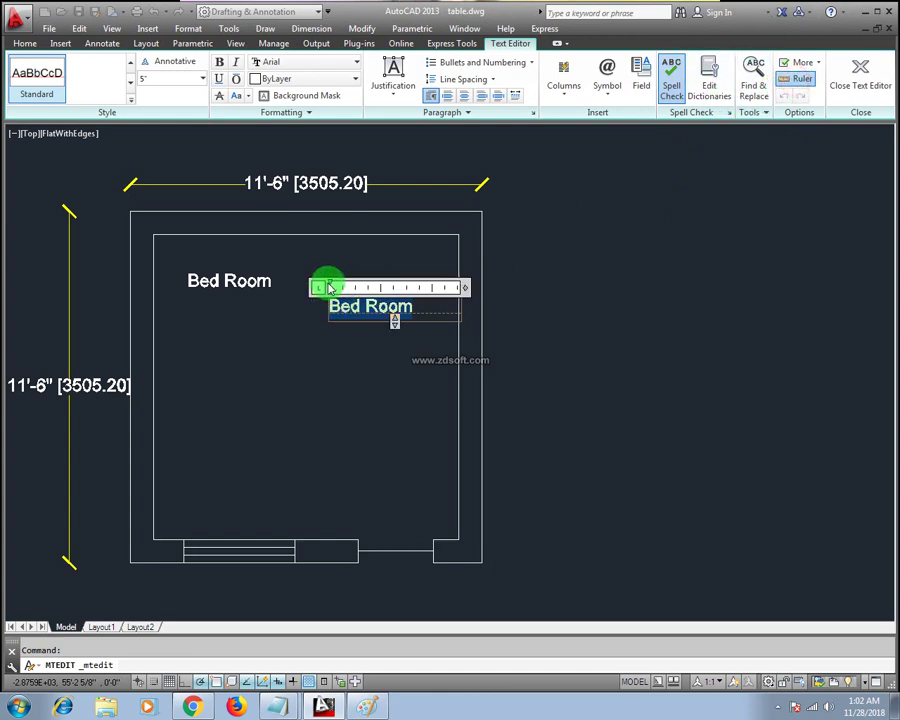
{"action": "mouse_move", "coordinate": [327, 287]}
{"action": "left_mouse_down"}
{"action": "mouse_move", "coordinate": [376, 287]}
{"action": "mouse_move", "coordinate": [330, 290]}
{"action": "left_mouse_up"}
{"action": "left_click", "coordinate": [785, 78]}
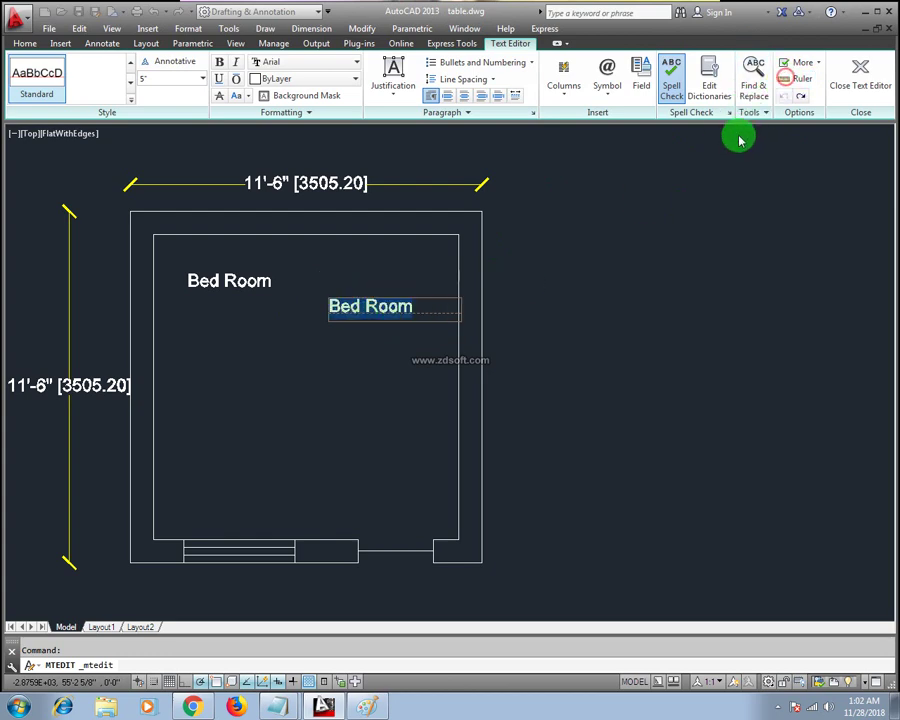
{"action": "left_click", "coordinate": [785, 96]}
{"action": "left_click", "coordinate": [801, 97]}
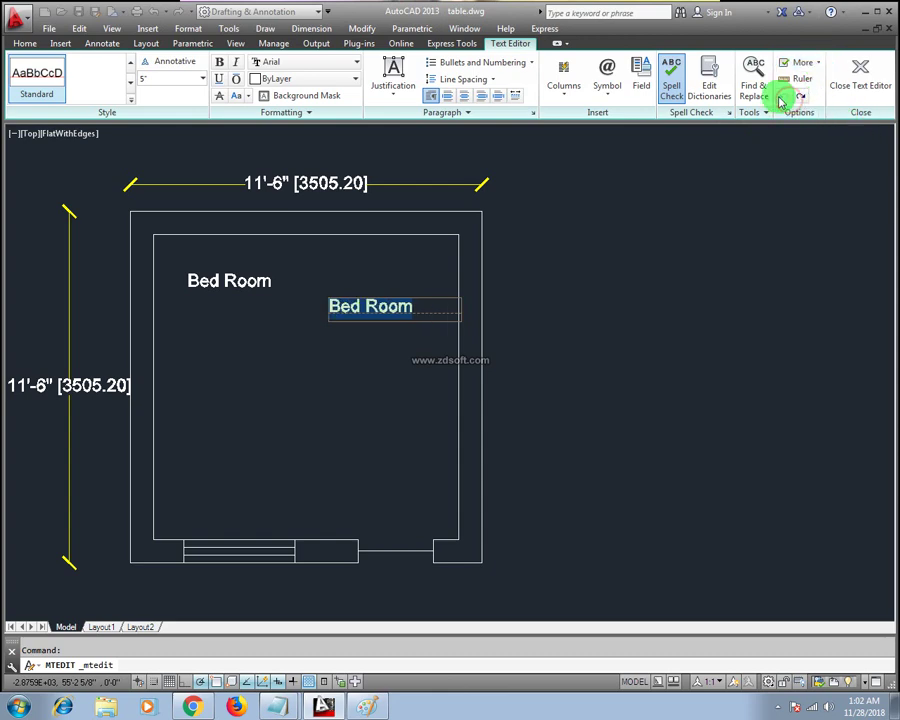
{"action": "left_click", "coordinate": [785, 96]}
{"action": "left_click", "coordinate": [801, 97]}
{"action": "left_click", "coordinate": [785, 96]}
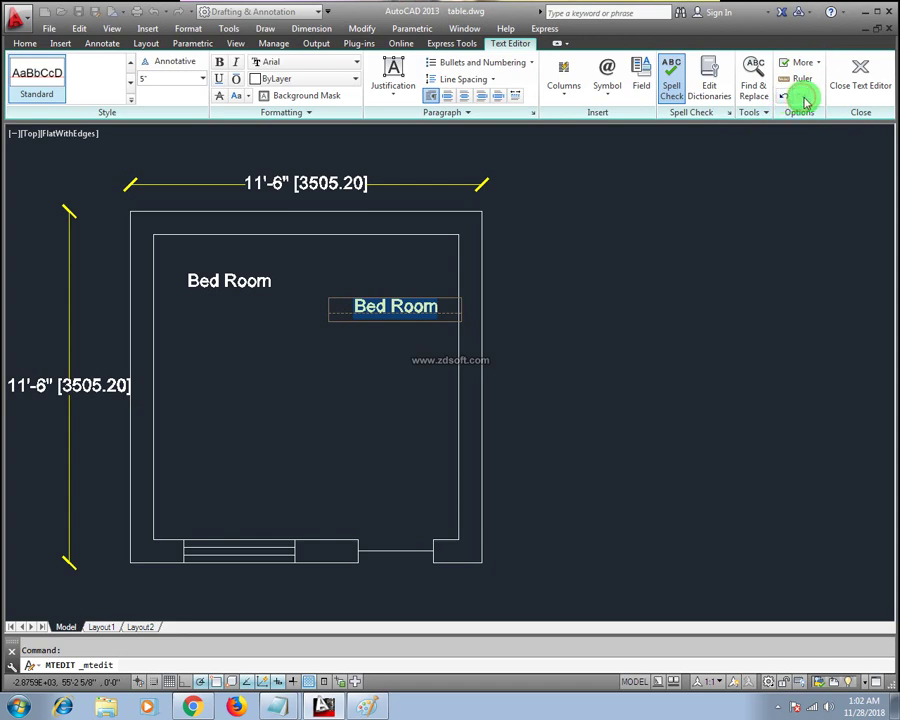
{"action": "left_click", "coordinate": [784, 97]}
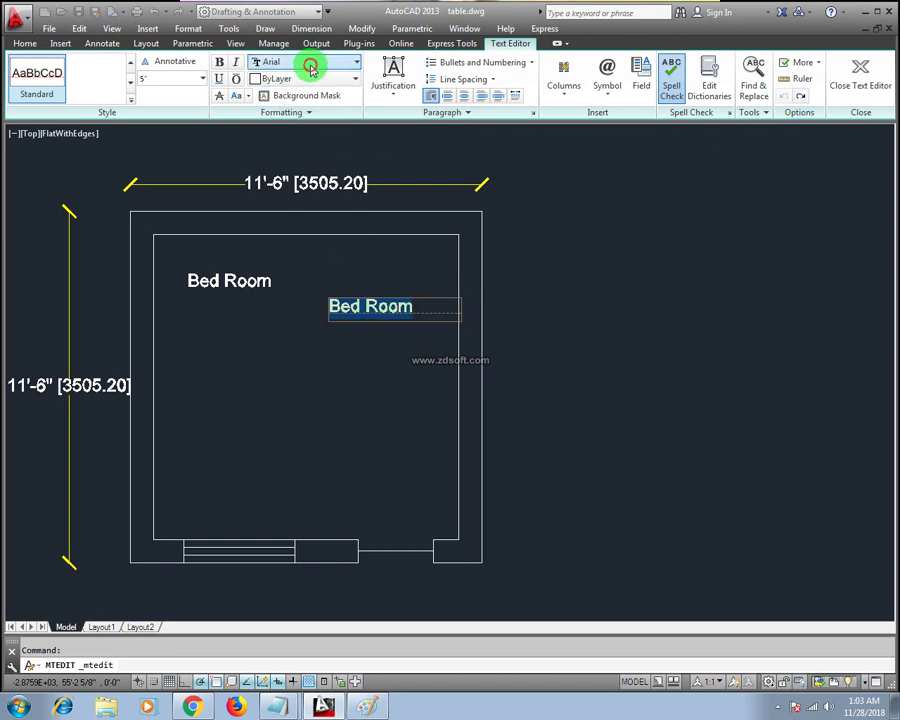
Set the Bed Room label's font to Cordia New.
{"action": "left_click", "coordinate": [310, 65]}
{"action": "left_click", "coordinate": [316, 181]}
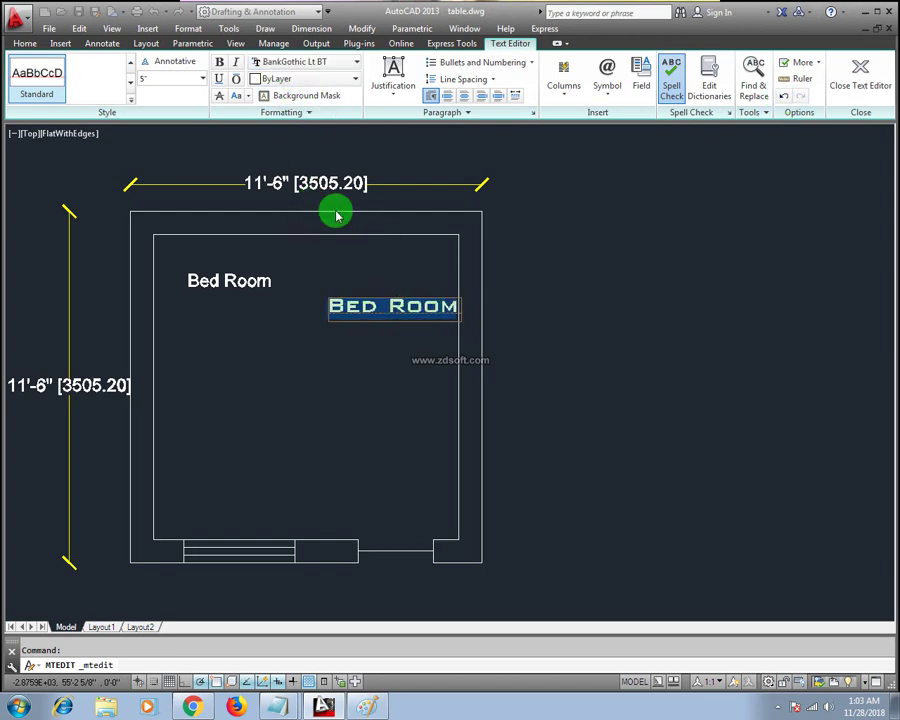
{"action": "left_click", "coordinate": [312, 61]}
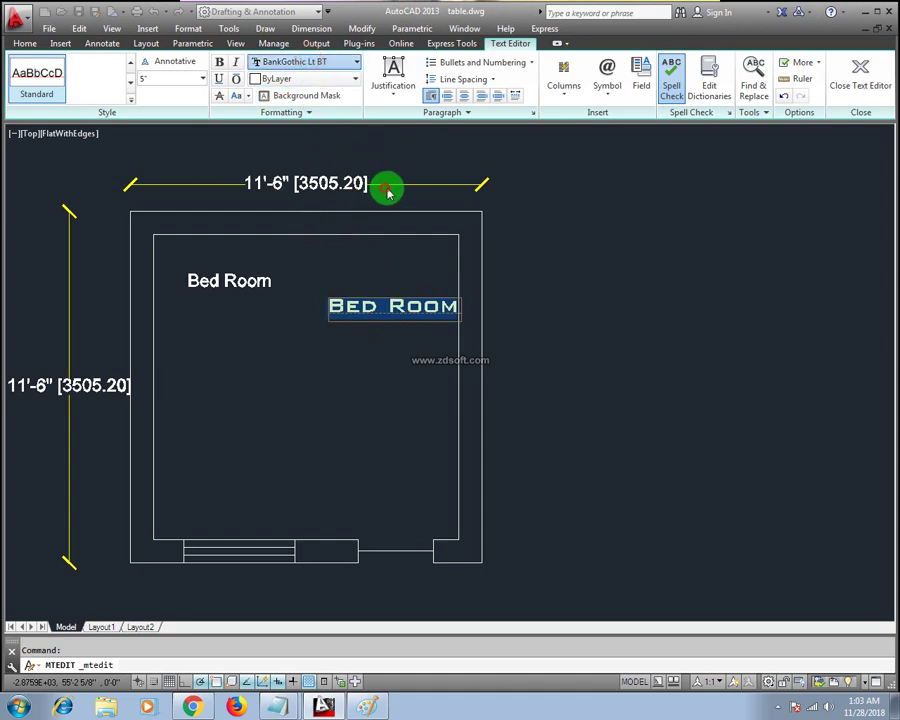
{"action": "type", "text": "Cordia New"}
{"action": "key", "text": "Return"}
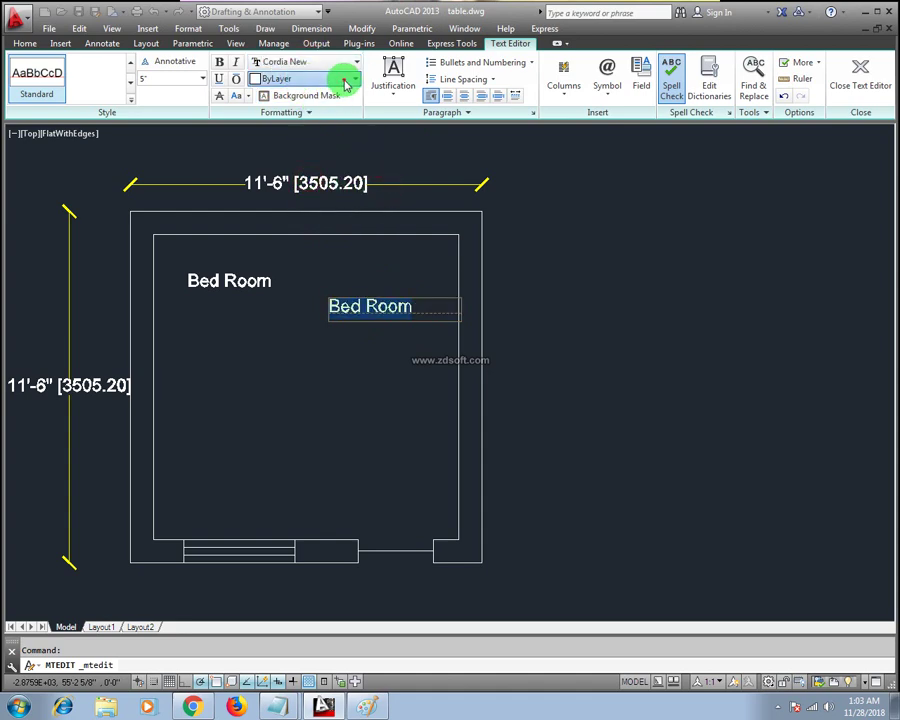
Try red text colour, revert it to ByLayer, and close the text editor.
{"action": "left_click", "coordinate": [345, 82]}
{"action": "left_click", "coordinate": [300, 132]}
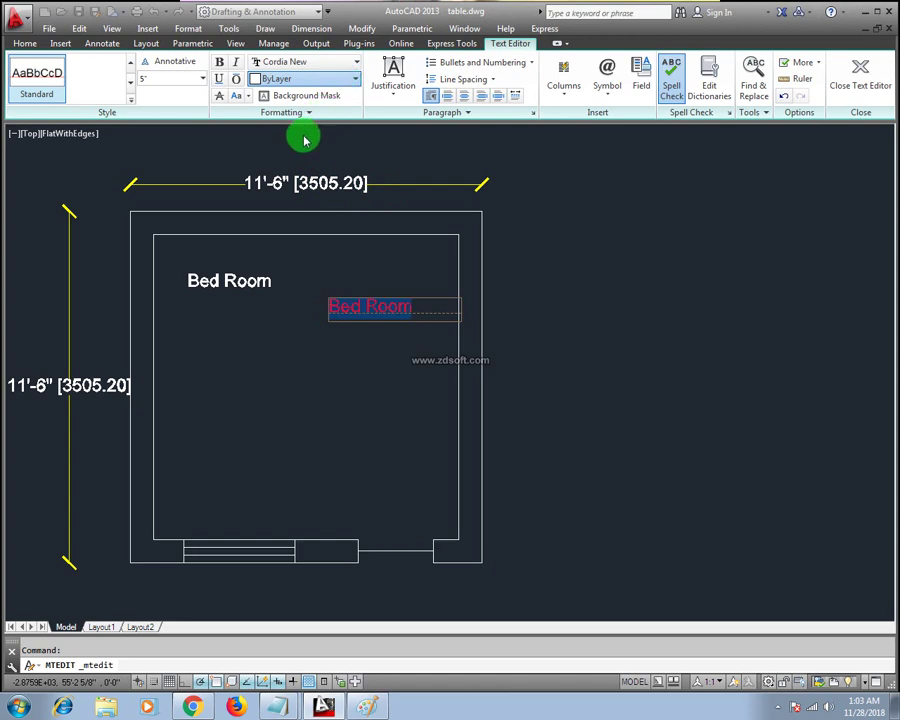
{"action": "left_click", "coordinate": [338, 80]}
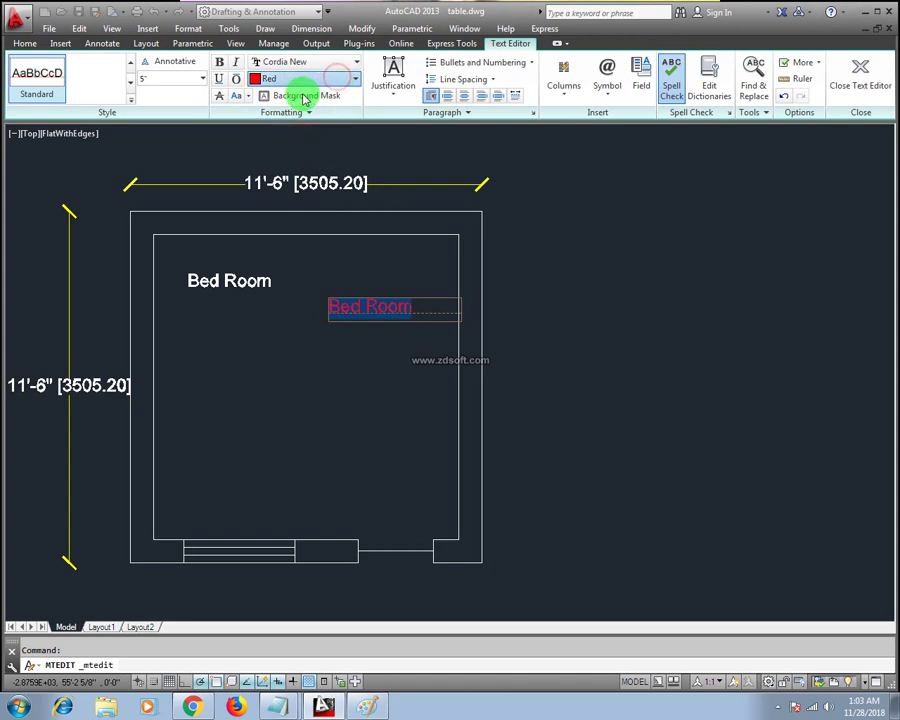
{"action": "left_click", "coordinate": [298, 93]}
{"action": "left_click", "coordinate": [326, 113]}
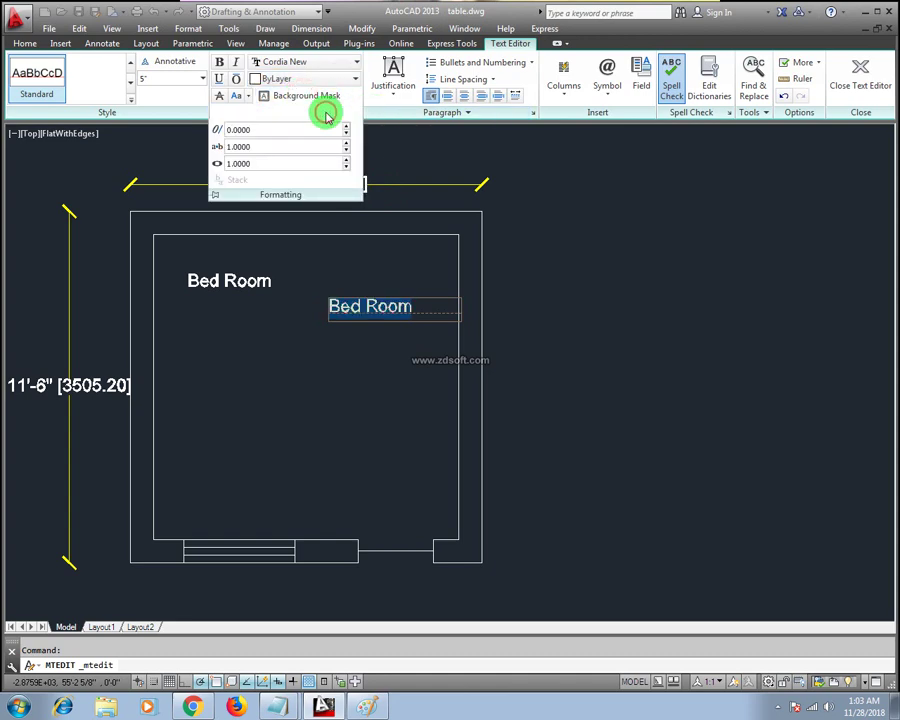
{"action": "left_click", "coordinate": [416, 190]}
{"action": "left_click", "coordinate": [372, 307]}
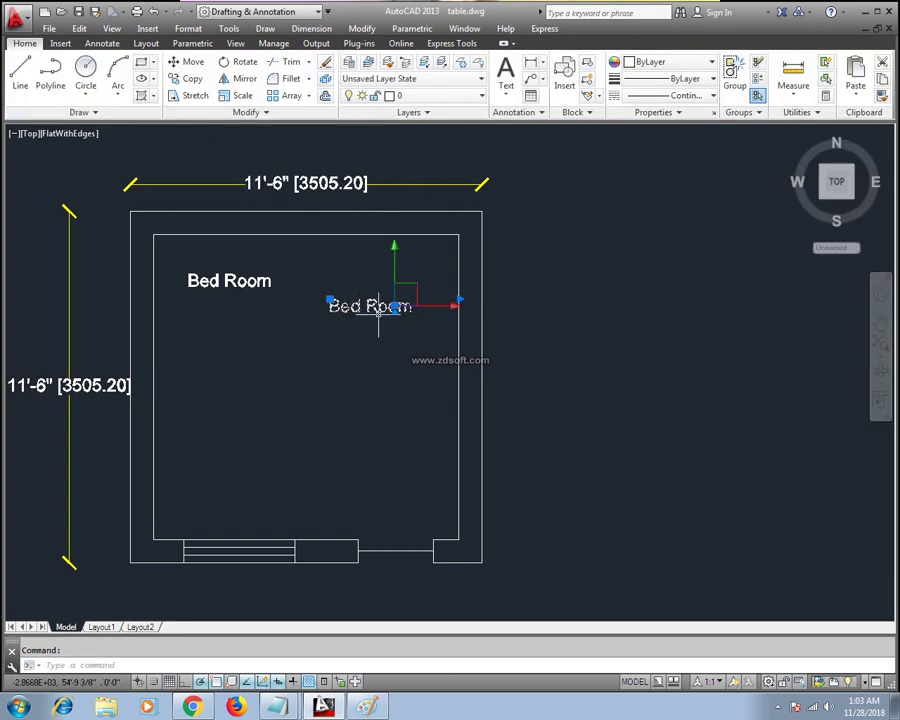
Clear the selection, pan the plan left, and switch to Paint showing the Lecture 19.2 title image.
{"action": "key", "text": "Escape"}
{"action": "middle_click_drag", "start_coordinate": [436, 316], "coordinate": [408, 314]}
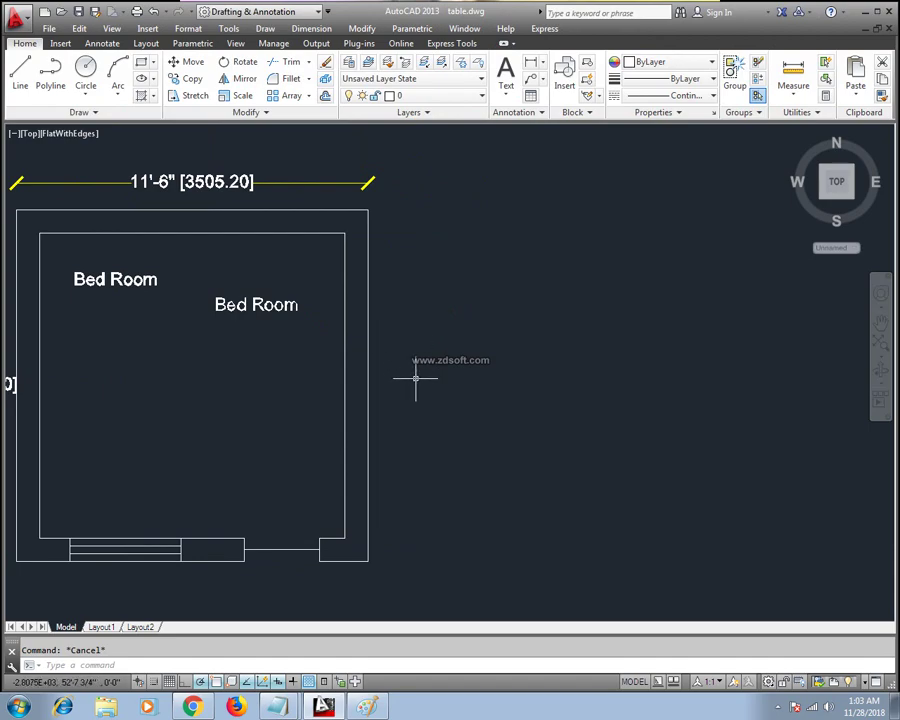
{"action": "left_click", "coordinate": [367, 704]}
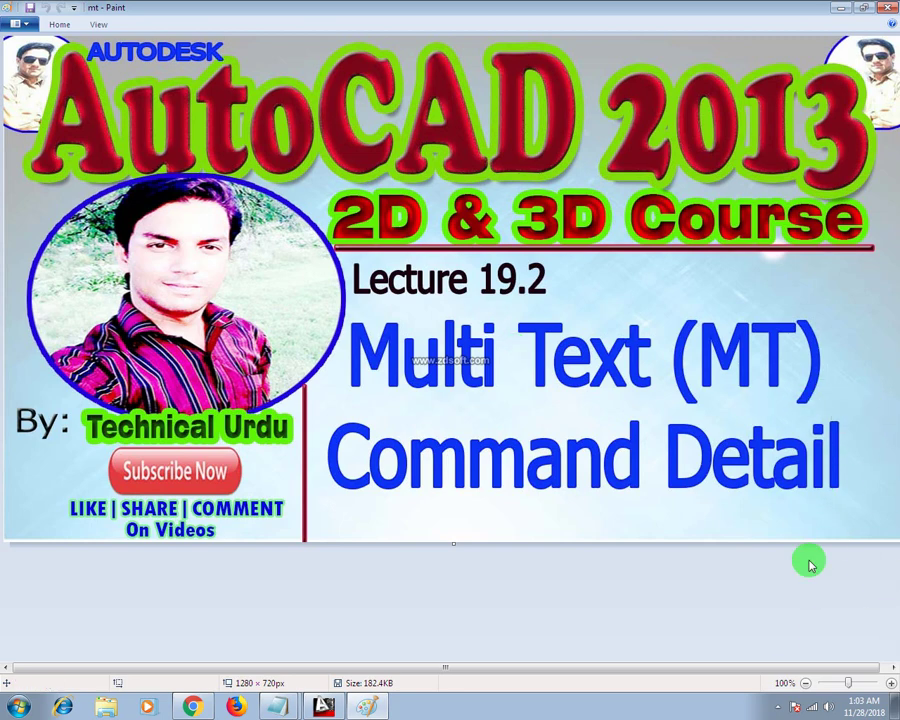
{"action": "left_click", "coordinate": [779, 708]}
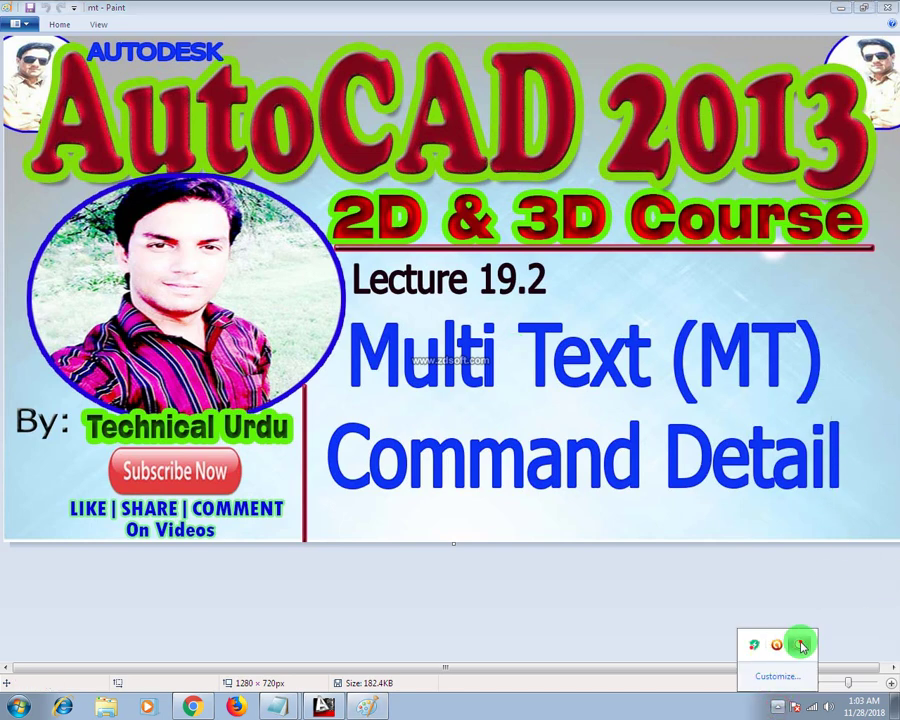